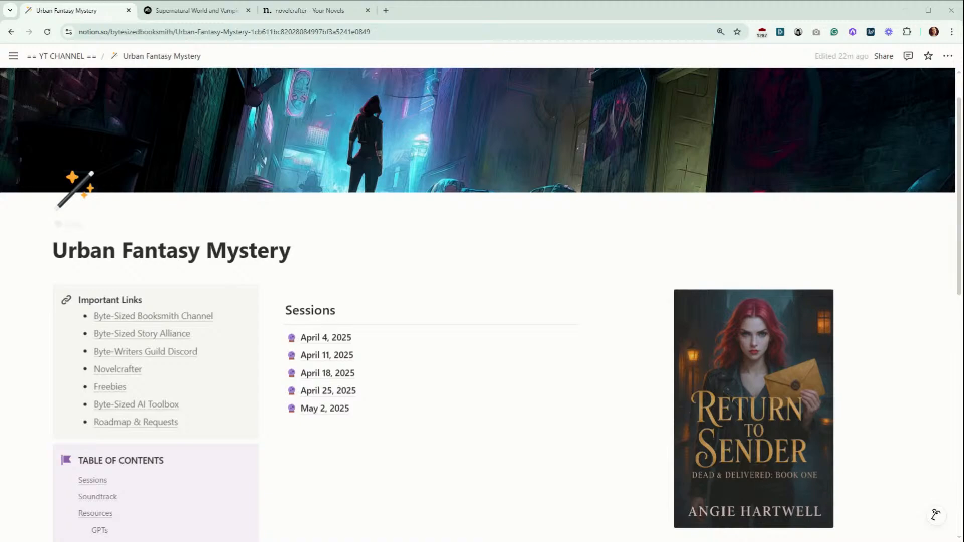
Look over the sessions, soundtrack and resources sections of the Urban Fantasy Mystery page.
scroll(508, 304, "down", 7)
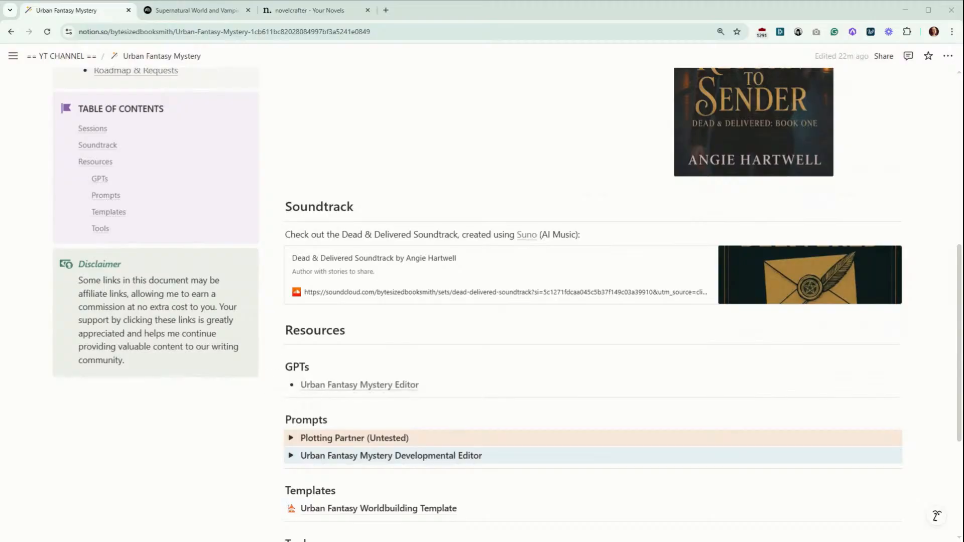
mouse_move(314, 391)
scroll(818, 155, "up", 3)
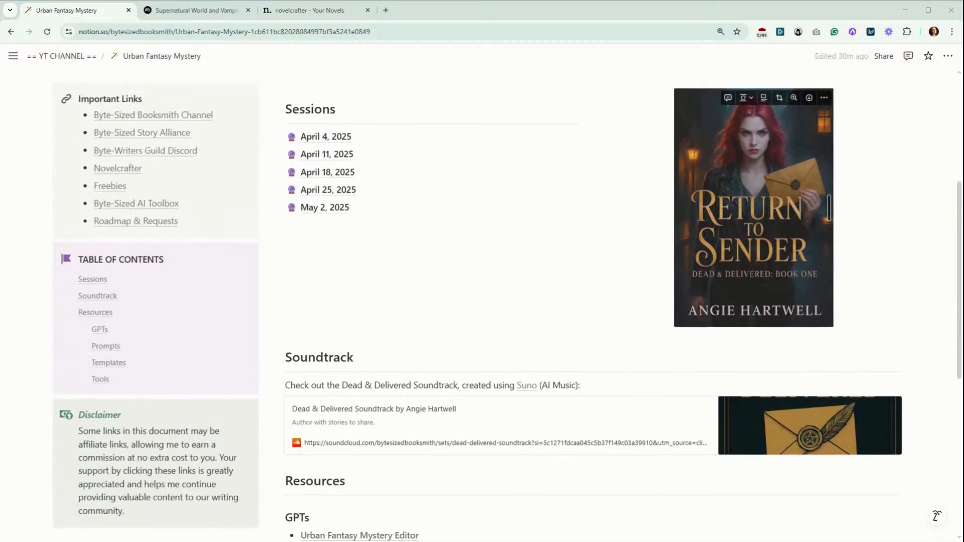
scroll(818, 155, "up", 1)
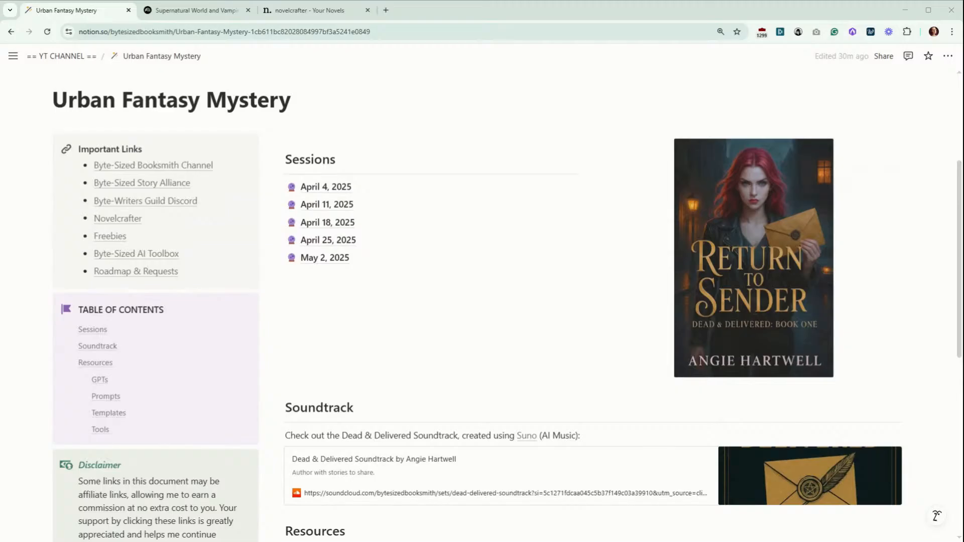
scroll(593, 251, "down", 2)
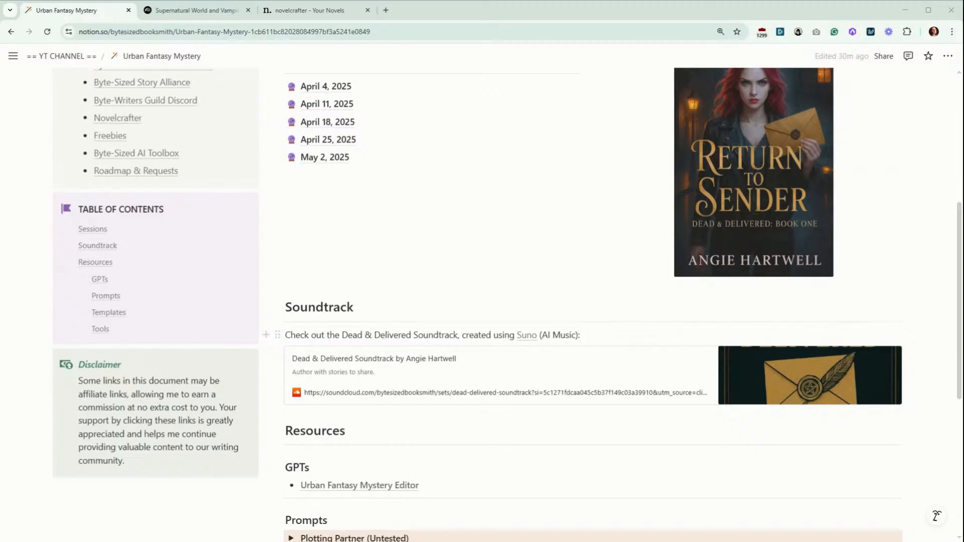
right_click(476, 381)
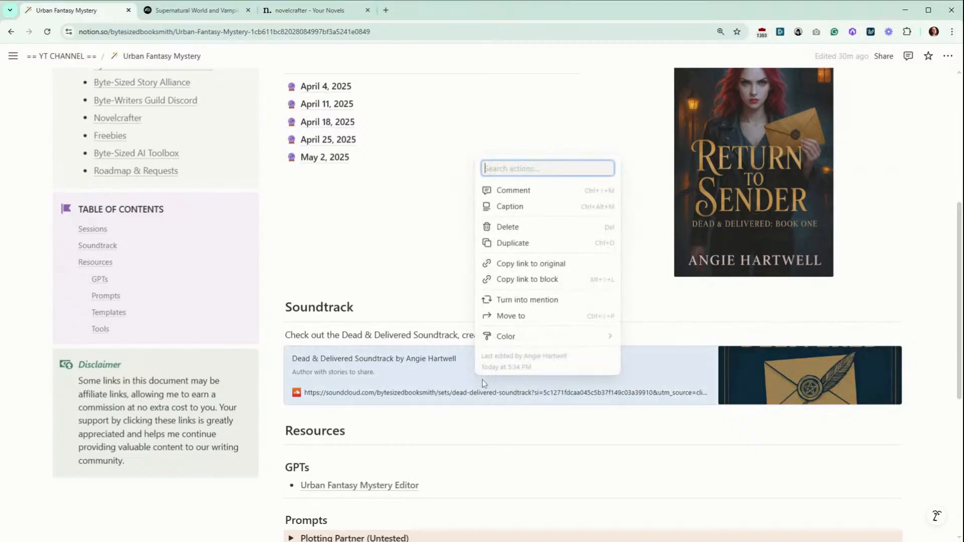
mouse_move(552, 336)
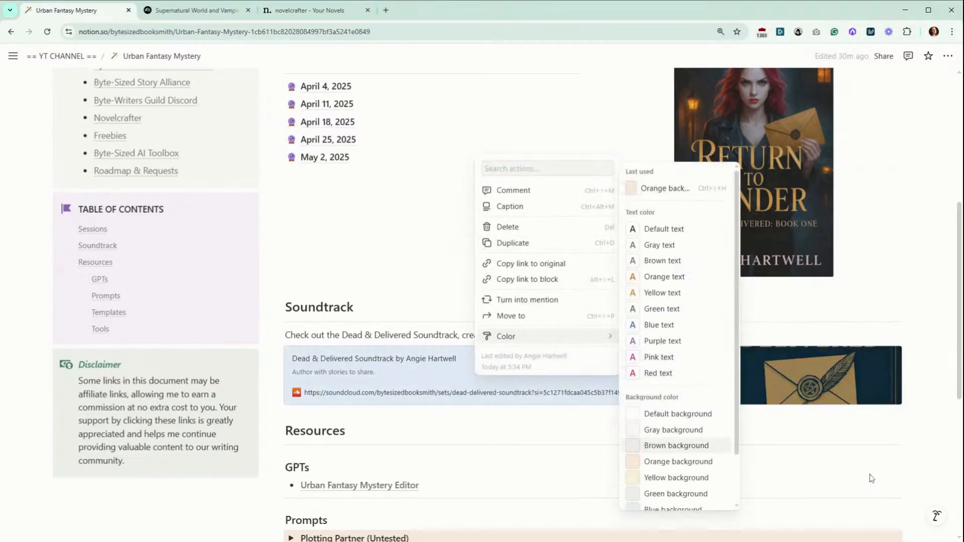
left_click(871, 435)
Open the Dead & Delivered Soundtrack bookmark, review the playlist's tracks on SoundCloud, and close it.
left_click(792, 365)
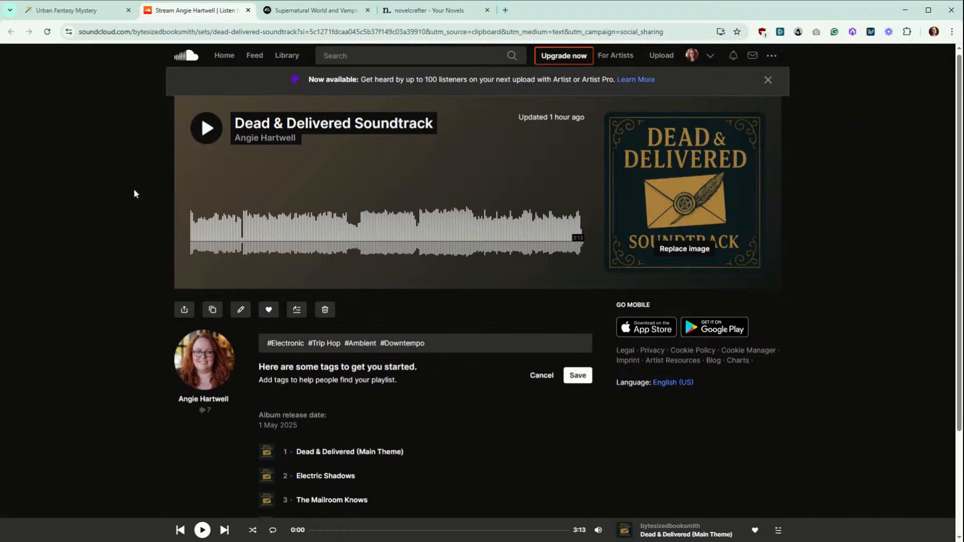
scroll(134, 191, "down", 3)
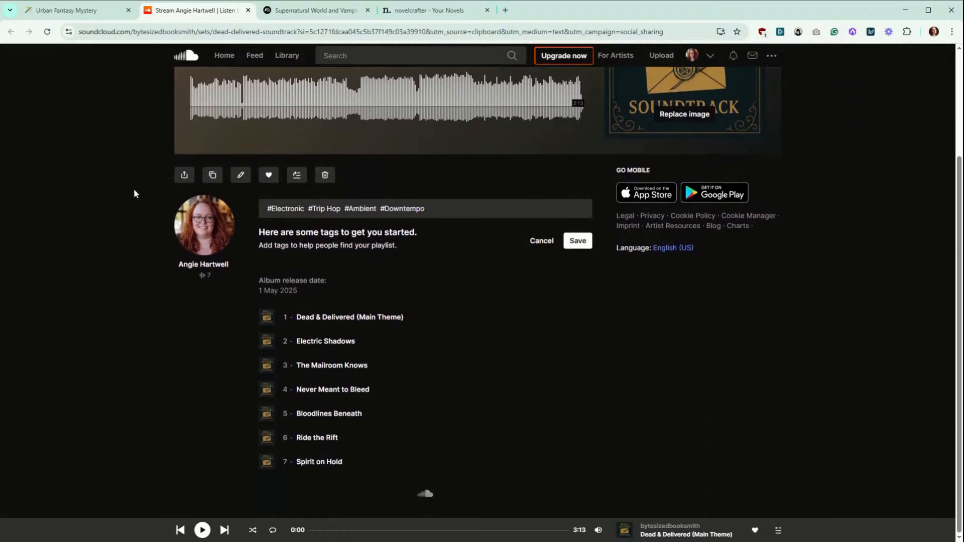
scroll(134, 193, "up", 3)
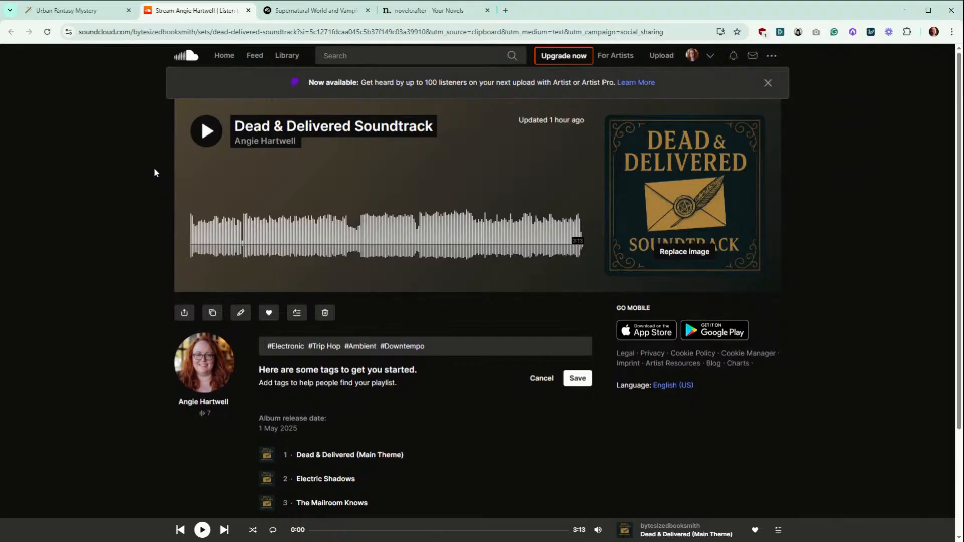
left_click(248, 10)
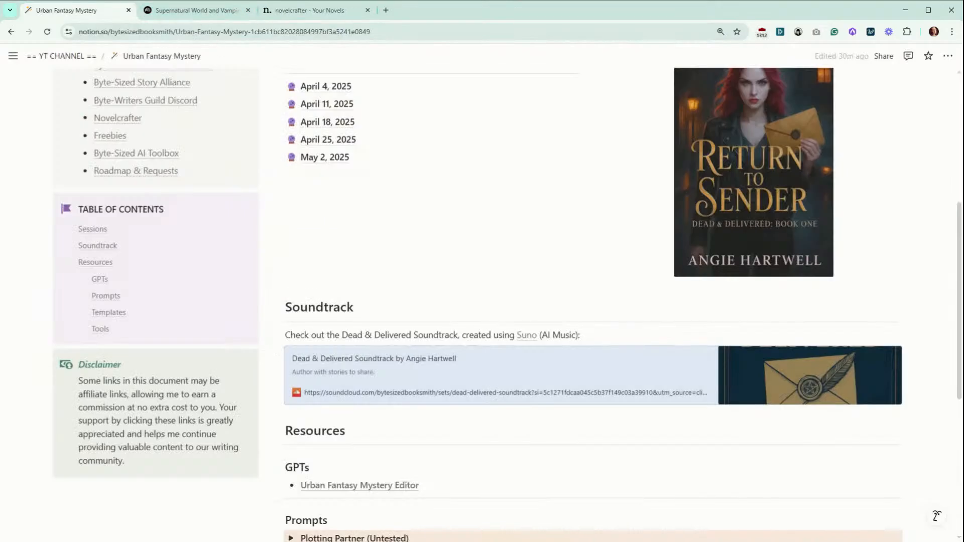
Review the Resources section down to Tools, including the contents of the Plotting Partner (Untested) prompt.
scroll(508, 305, "down", 2)
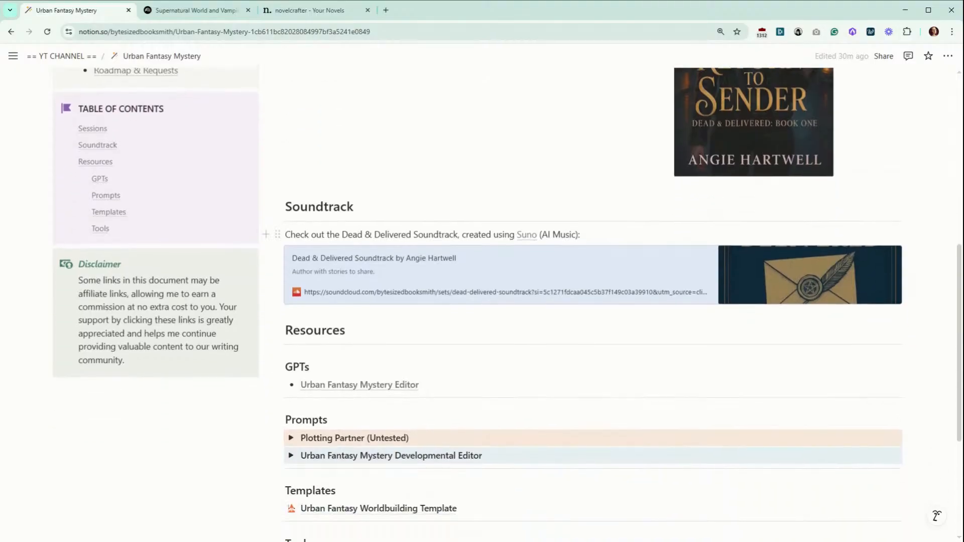
scroll(482, 240, "down", 2)
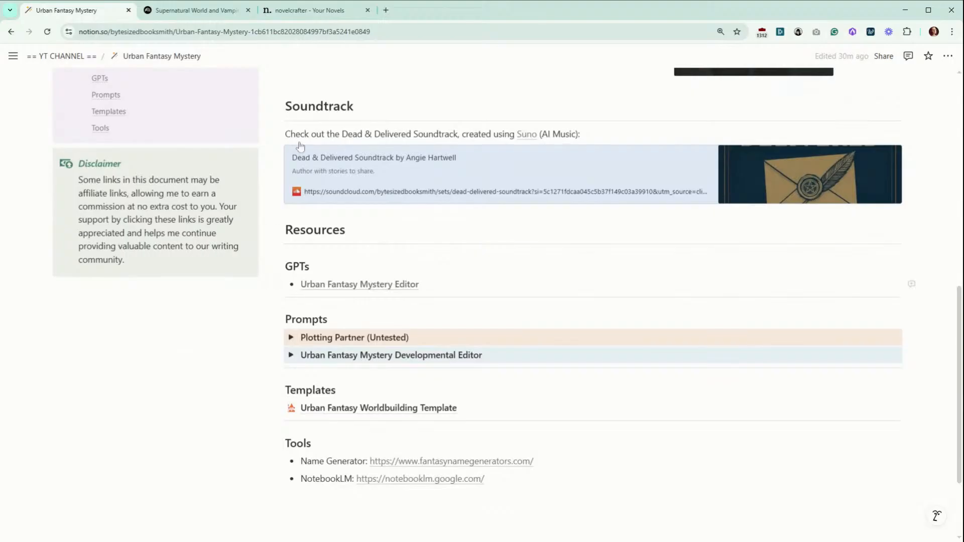
scroll(482, 286, "down", 1)
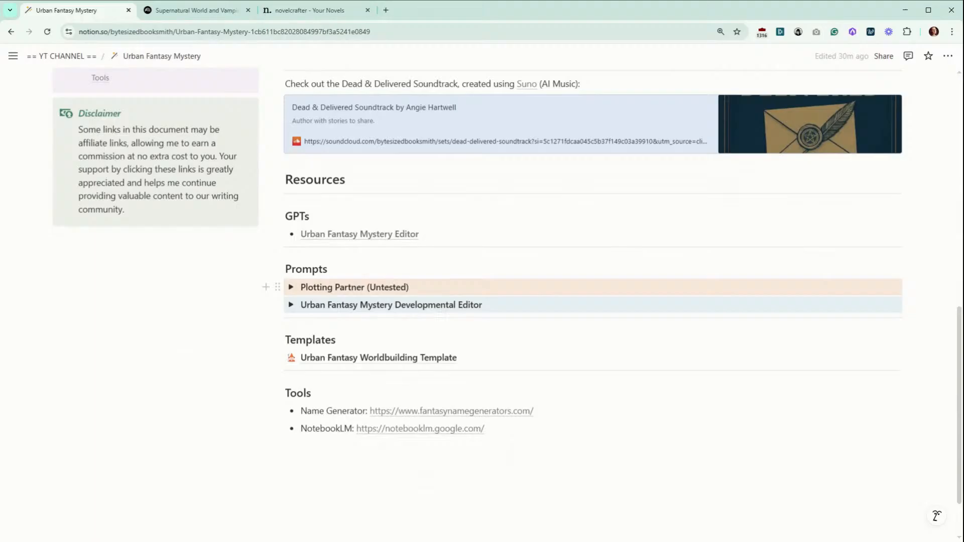
left_click(291, 287)
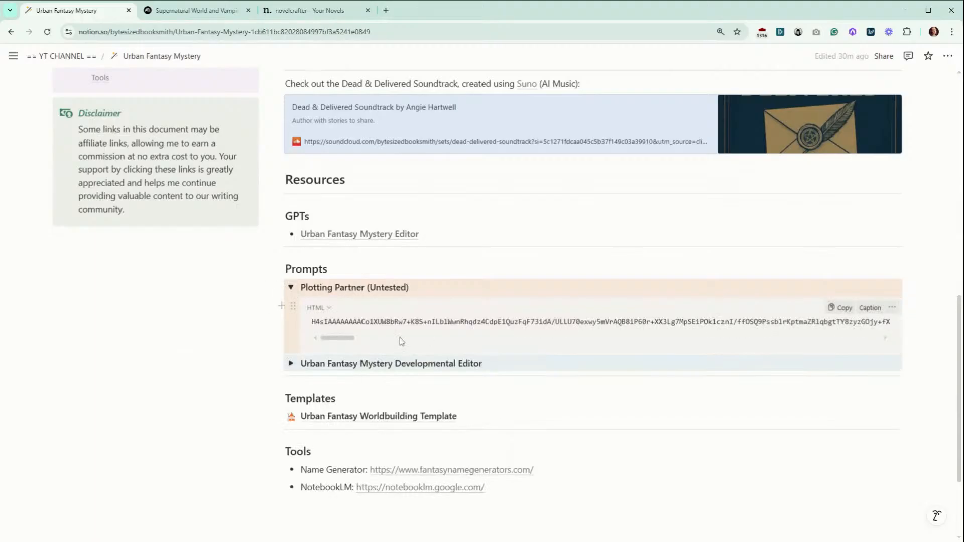
left_click(291, 288)
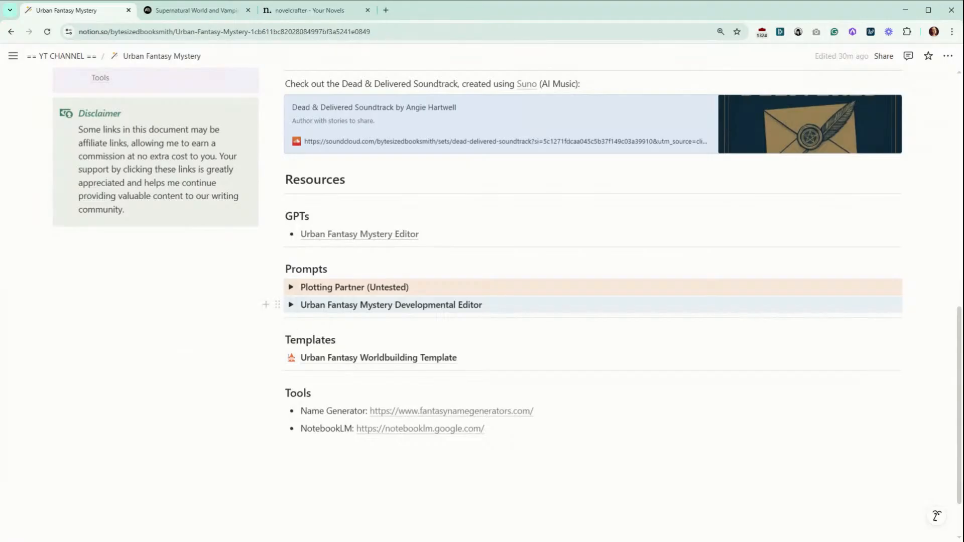
scroll(593, 301, "down", 1)
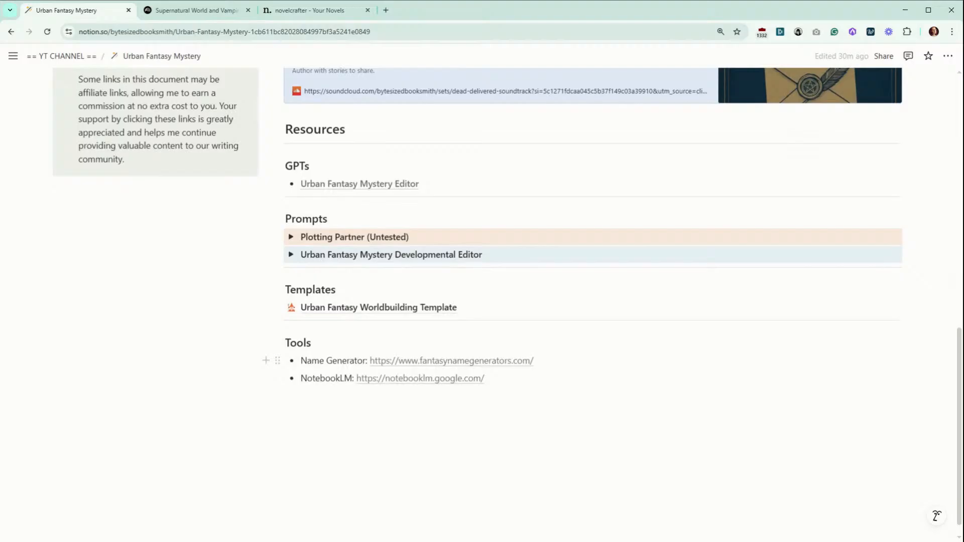
scroll(508, 301, "down", 1)
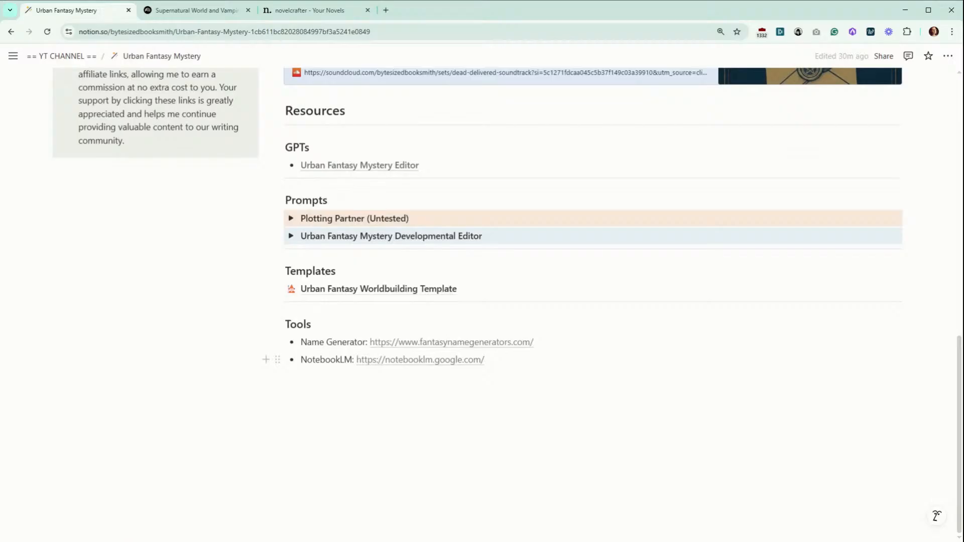
Open the April 25, 2025 session page and look through its synopsis, pitch, hook and premise.
scroll(593, 301, "up", 8)
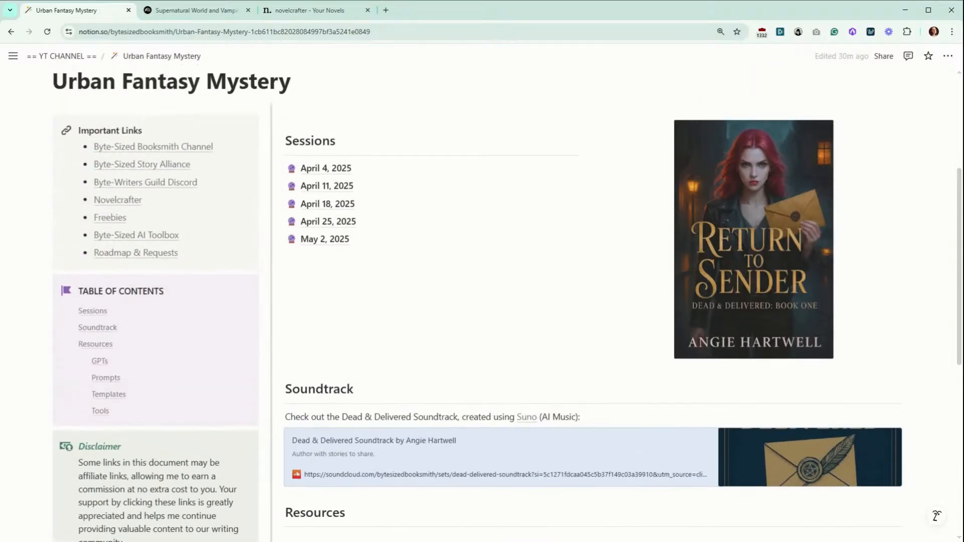
left_click(317, 227)
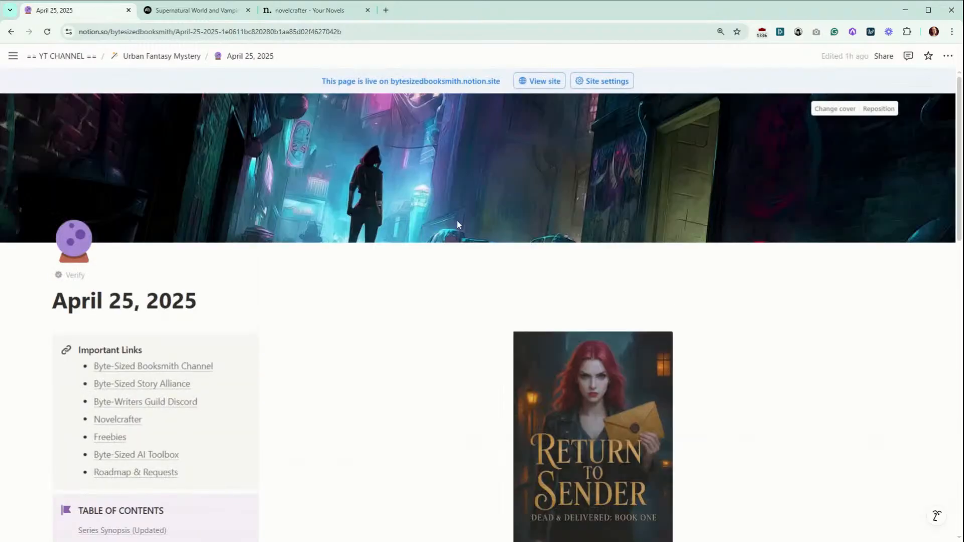
scroll(448, 237, "down", 15)
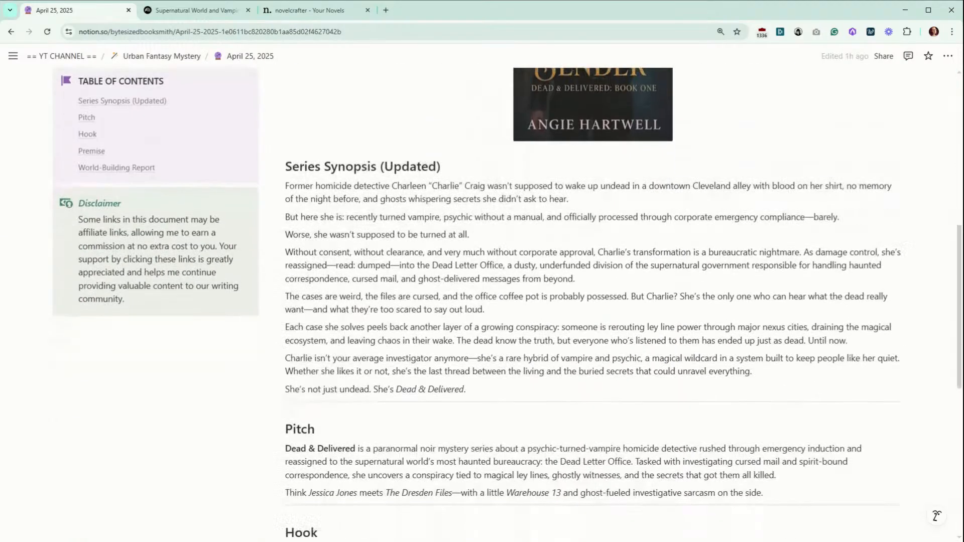
scroll(402, 338, "down", 2)
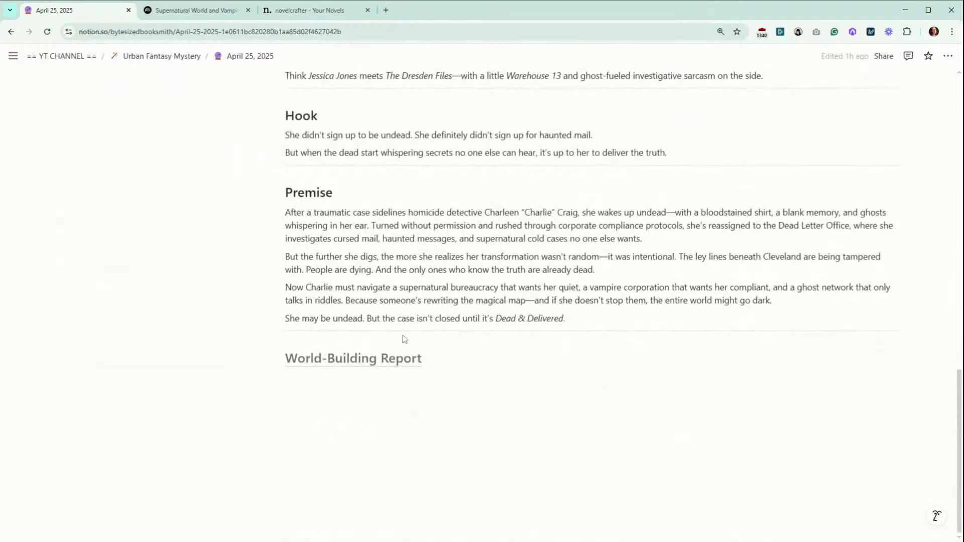
Check where the World-Building Report link leads, and return to the Urban Fantasy Mystery page.
left_click(386, 361)
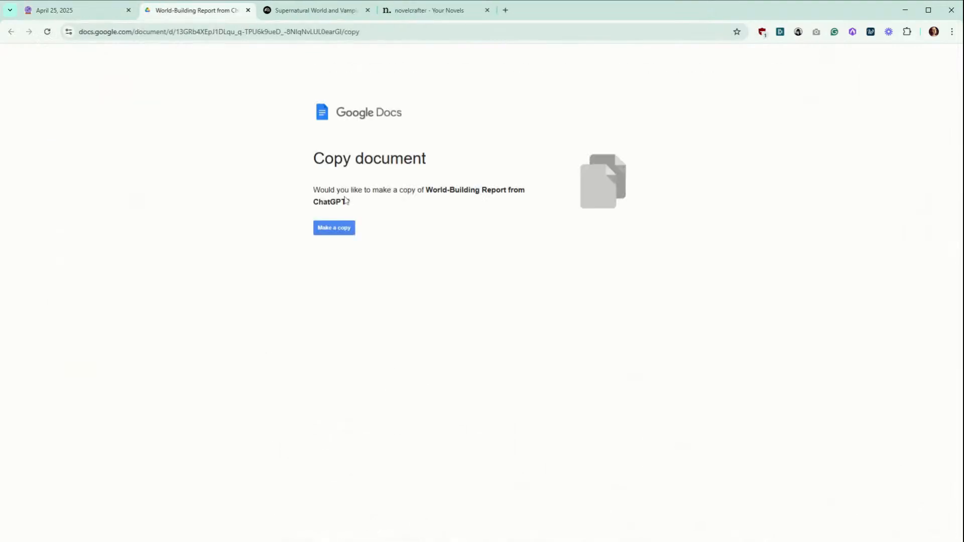
left_click(248, 11)
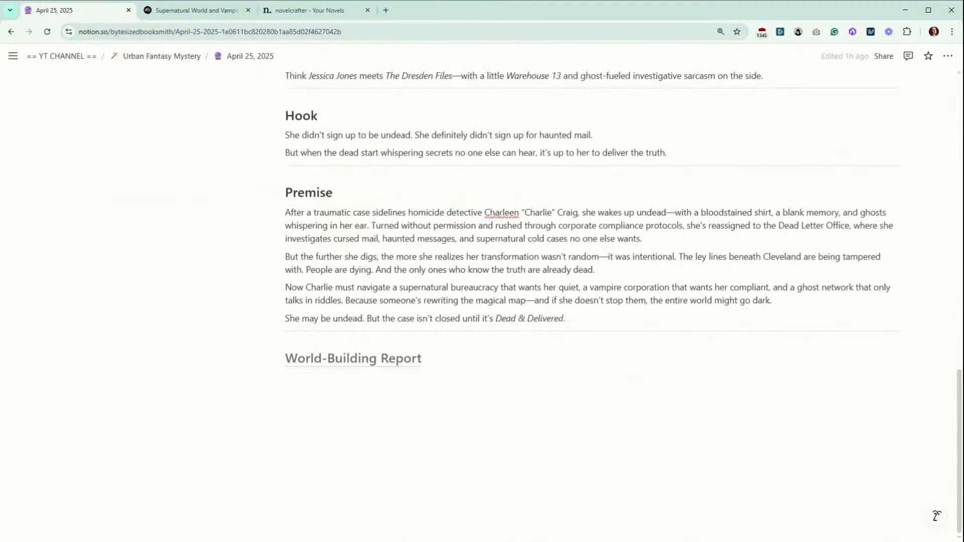
left_click(186, 57)
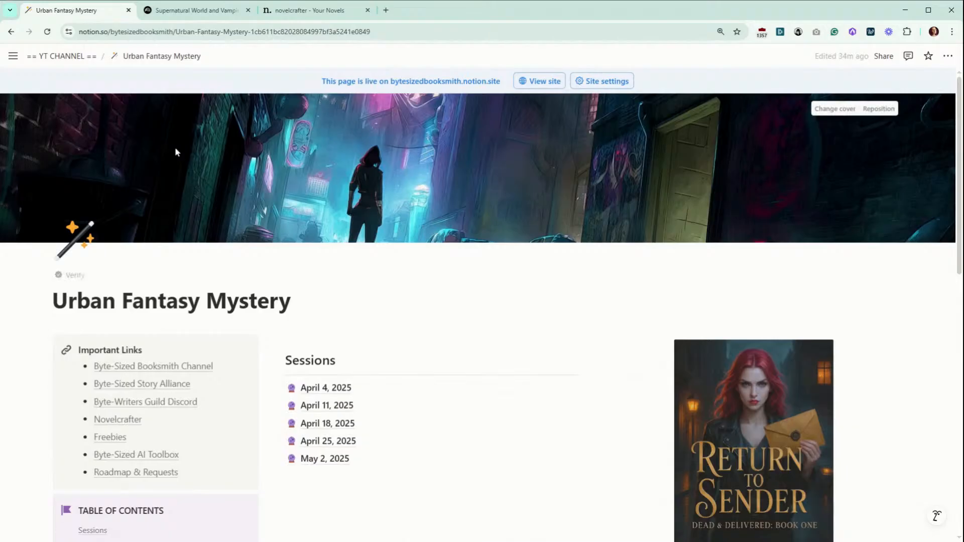
Switch to Novelcrafter's novel library and check the service status among the help options.
left_click(316, 12)
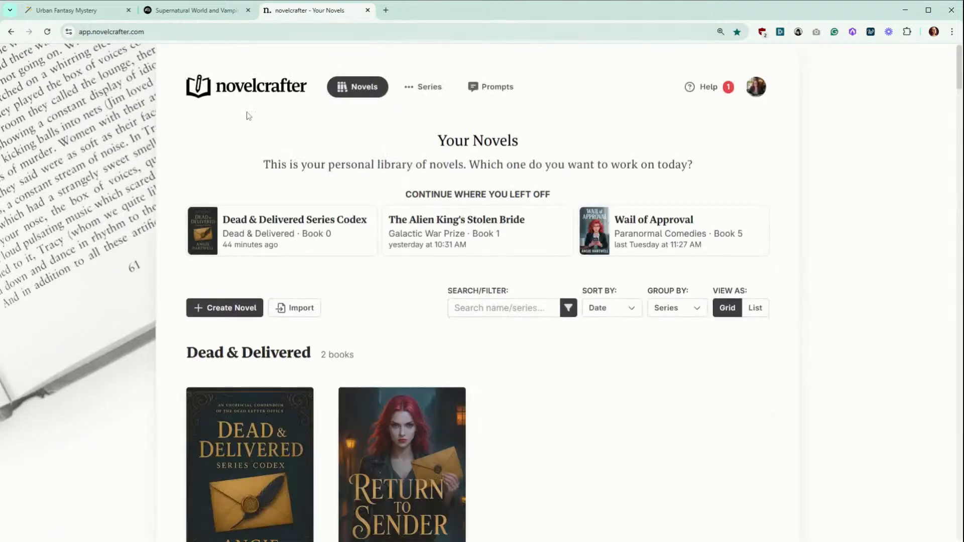
scroll(265, 201, "down", 2)
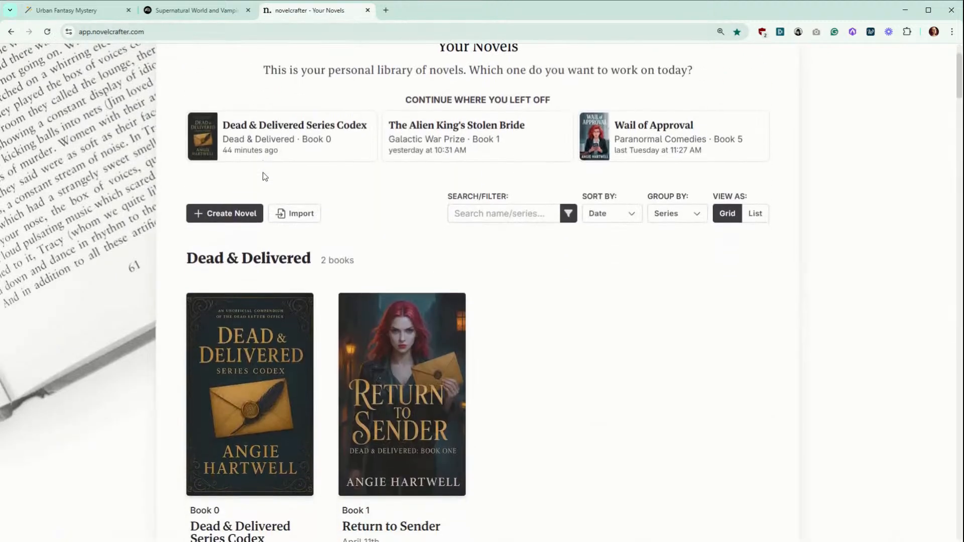
scroll(301, 162, "up", 2)
left_click(716, 92)
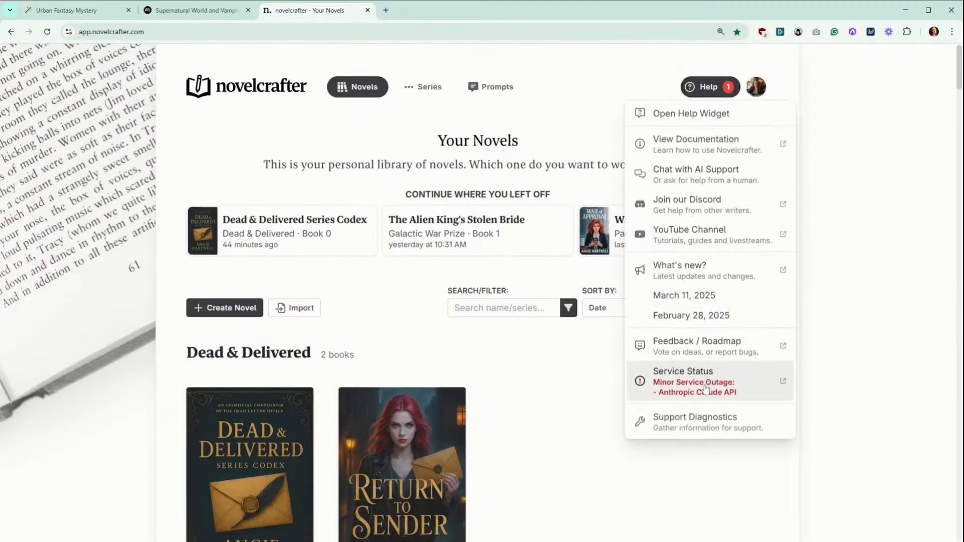
left_click(882, 402)
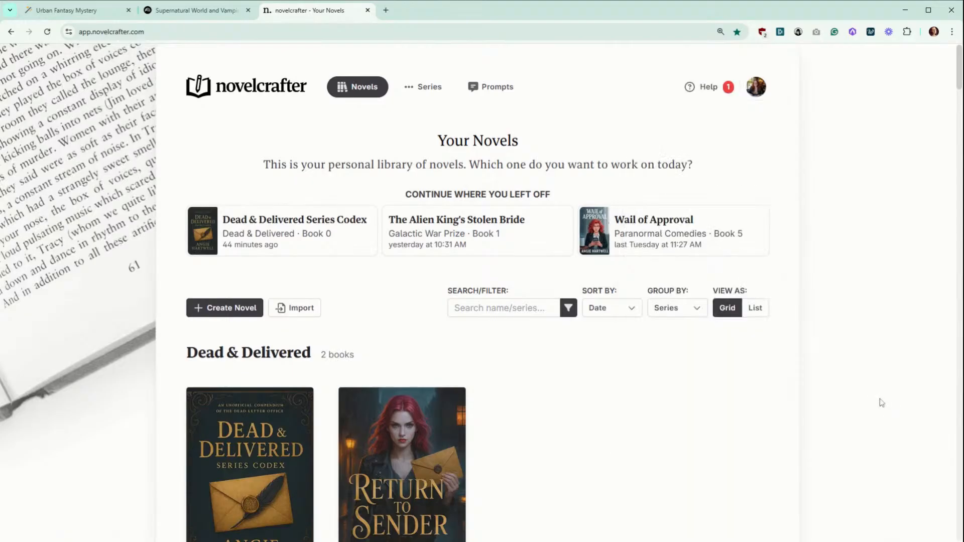
Open the Dead & Delivered Series Codex novel and review its Series Info, Species and Magic System Mechanics codex entries.
scroll(848, 338, "down", 2)
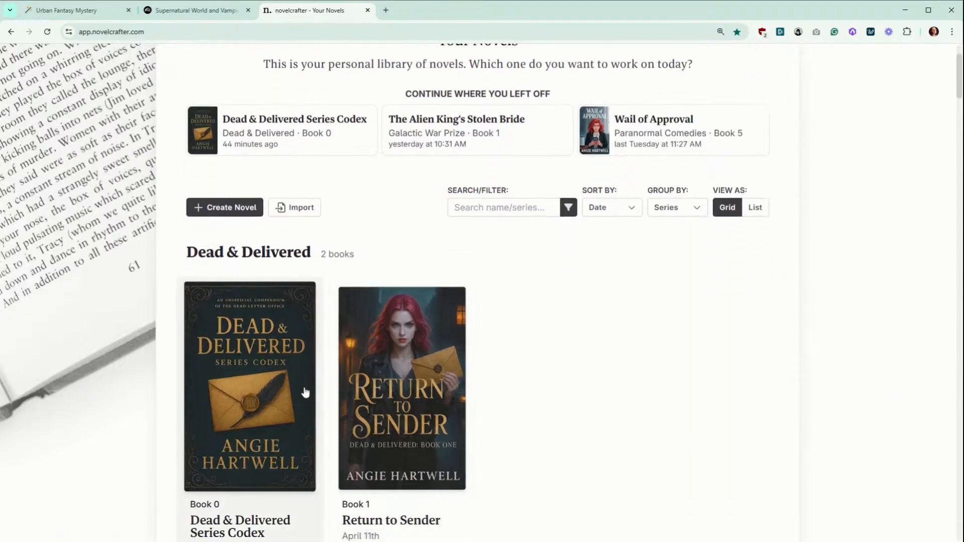
left_click(287, 355)
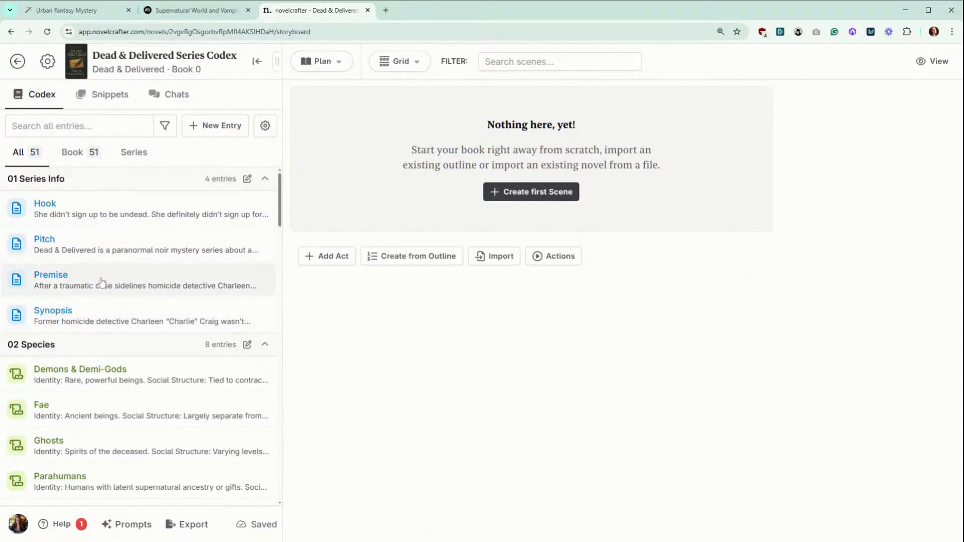
scroll(98, 317, "down", 2)
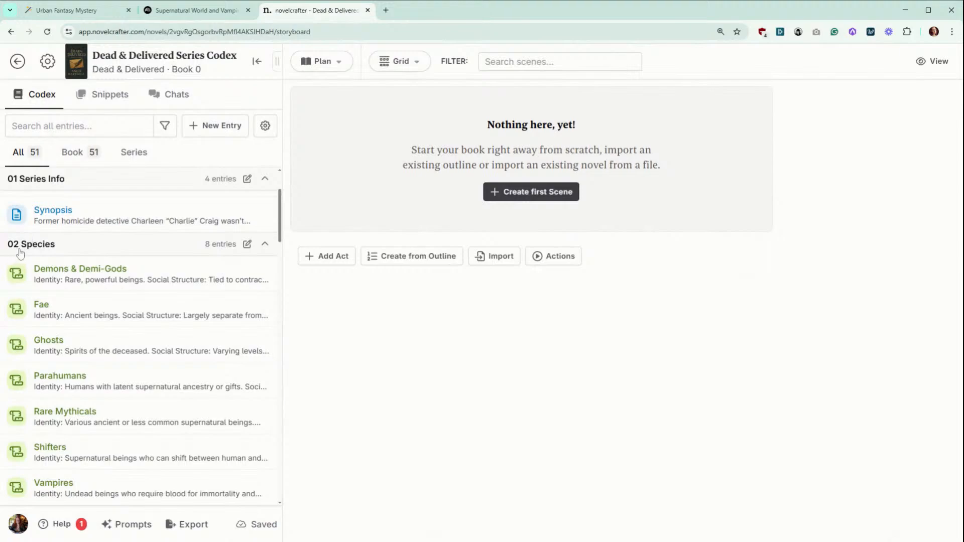
scroll(113, 271, "down", 2)
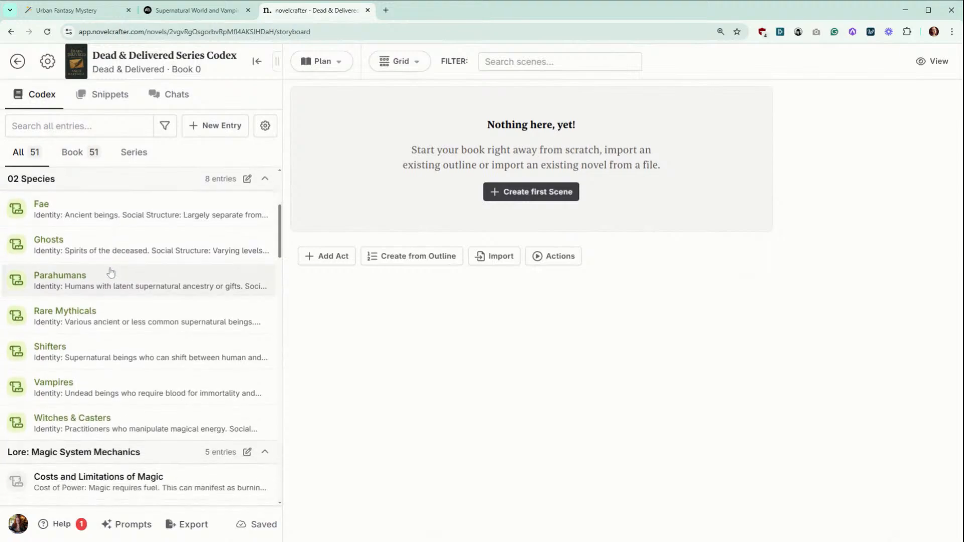
scroll(125, 269, "up", 1)
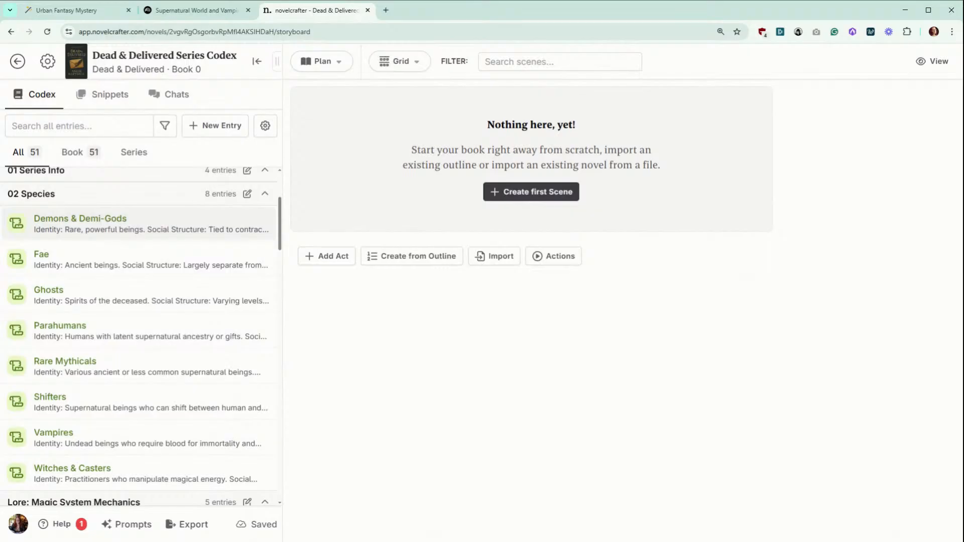
scroll(95, 308, "down", 2)
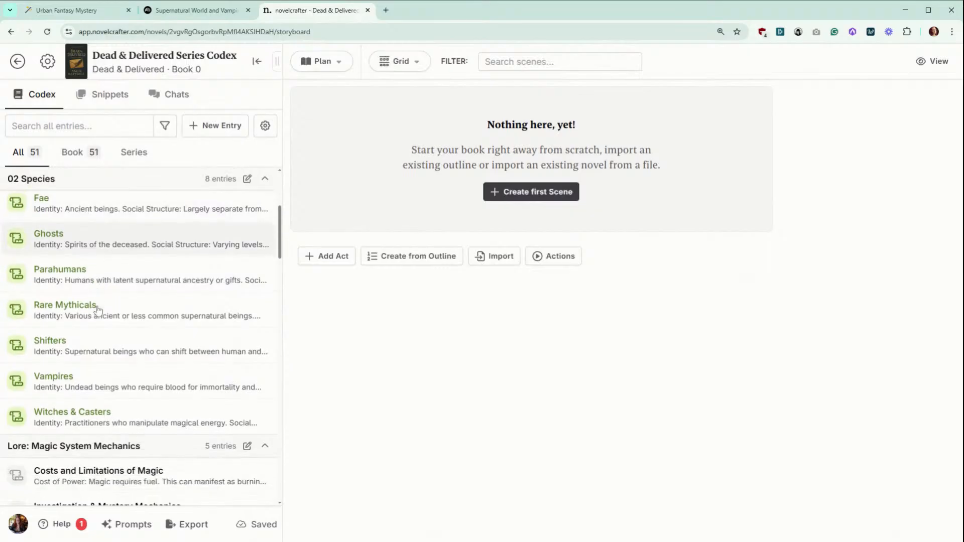
scroll(103, 296, "down", 2)
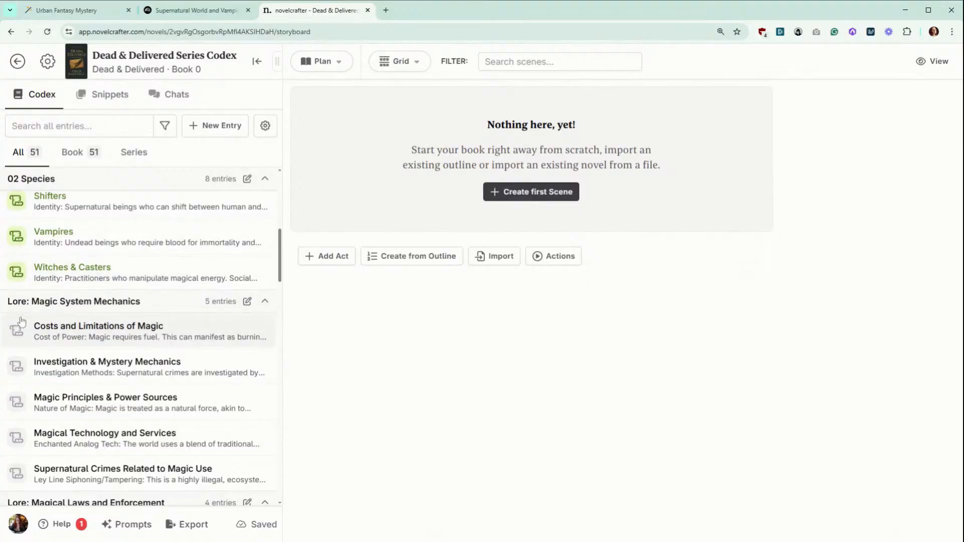
Review the codex's lore categories on magic system mechanics, magical laws and enforcement, supernatural governance and the Veil, and underworld factions.
scroll(48, 332, "down", 1)
scroll(48, 332, "down", 2)
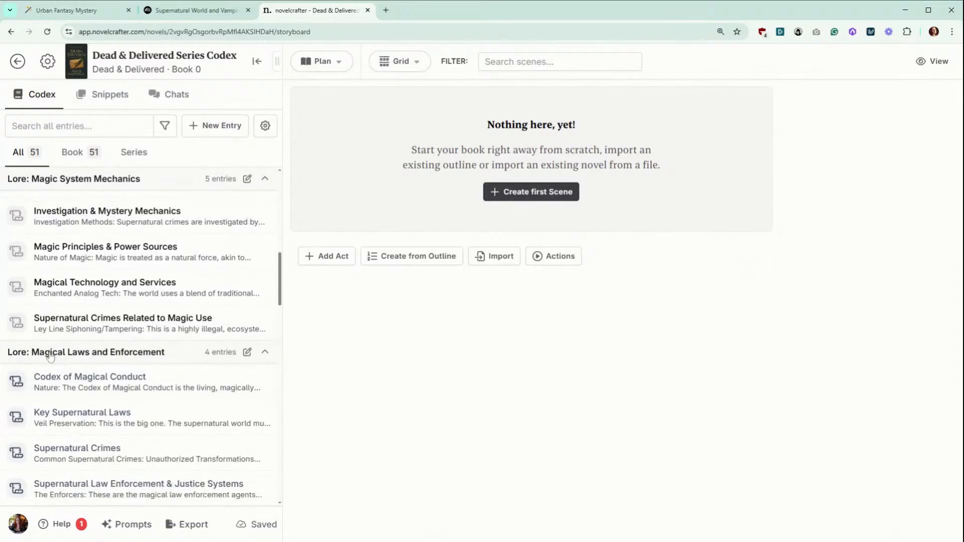
scroll(58, 355, "down", 2)
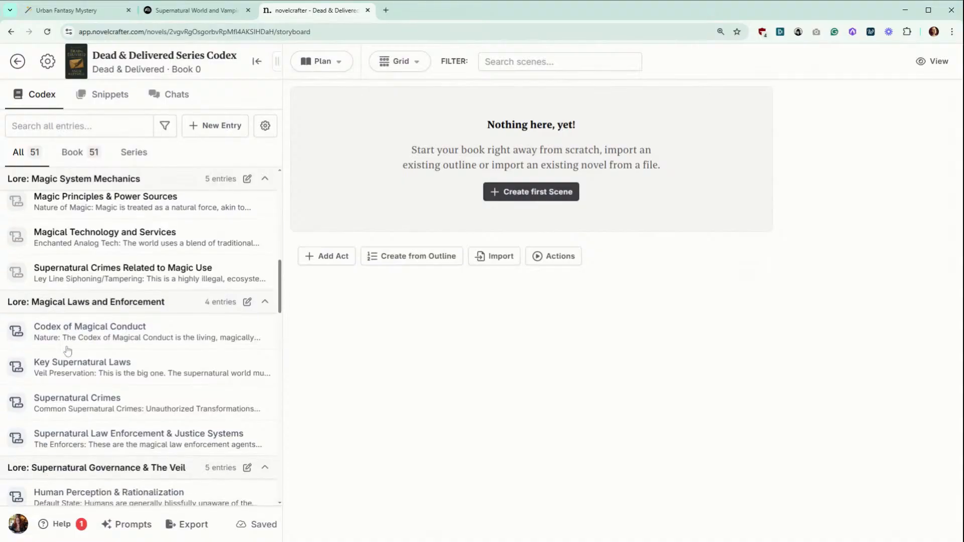
scroll(67, 350, "down", 1)
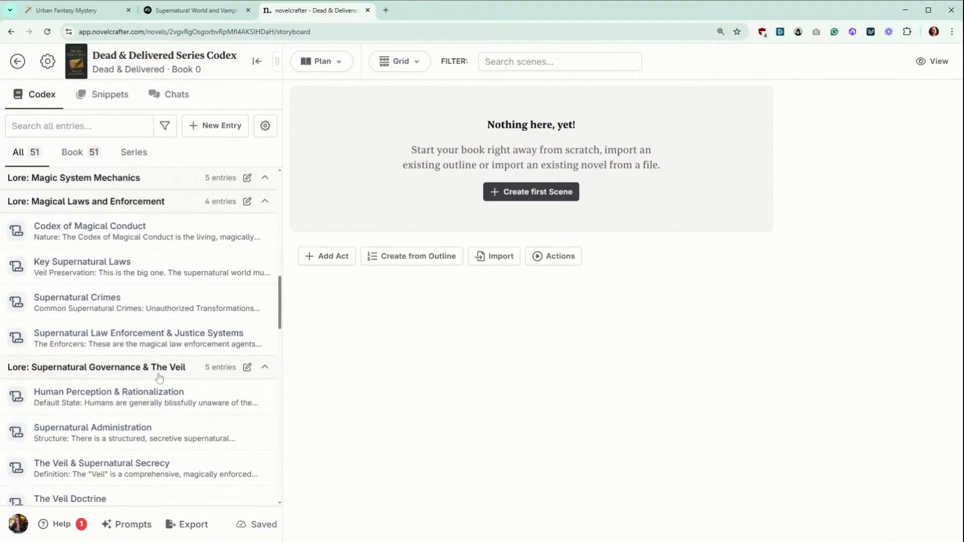
scroll(159, 378, "down", 3)
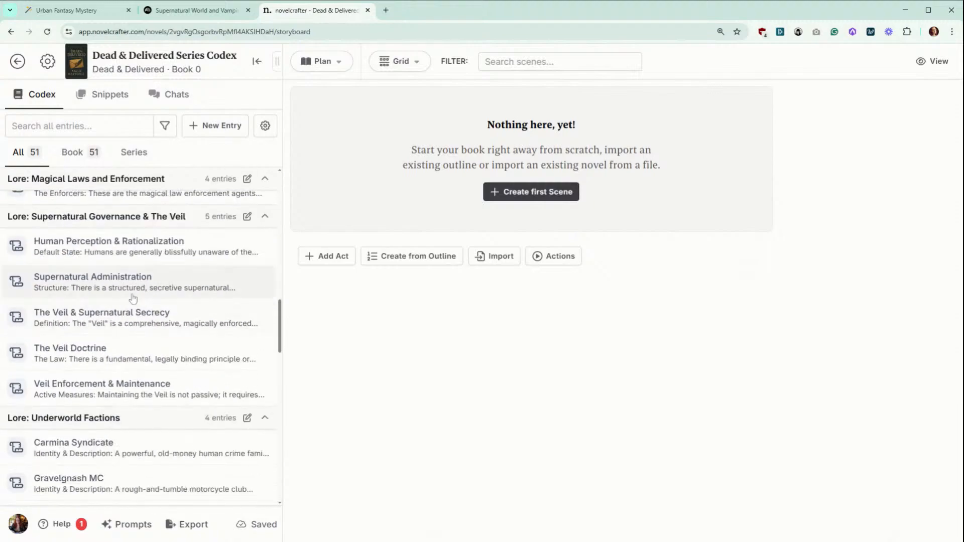
scroll(133, 286, "down", 1)
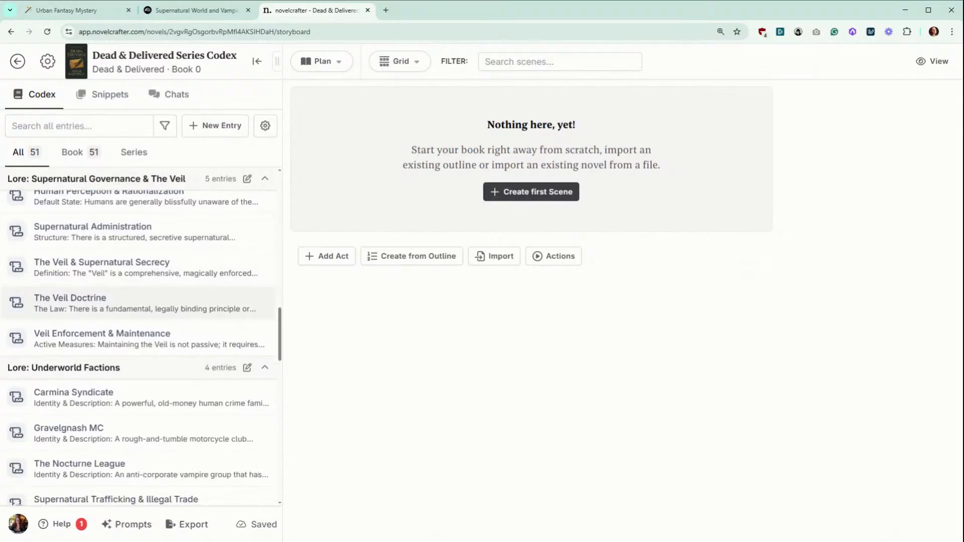
scroll(139, 285, "down", 4)
scroll(139, 285, "down", 1)
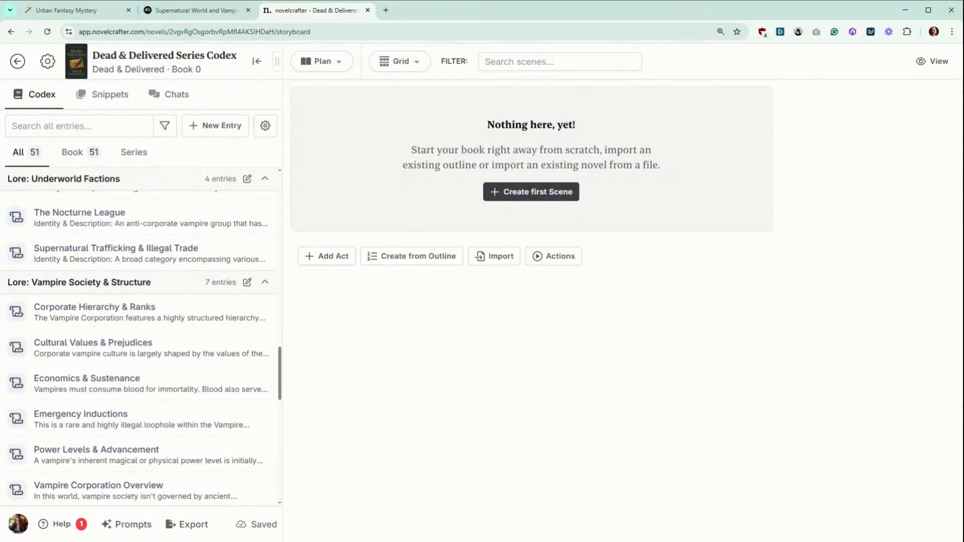
Look through the codex entries under Vampire Society & Structure, Characters, Locations and the general Lore category.
scroll(131, 249, "down", 3)
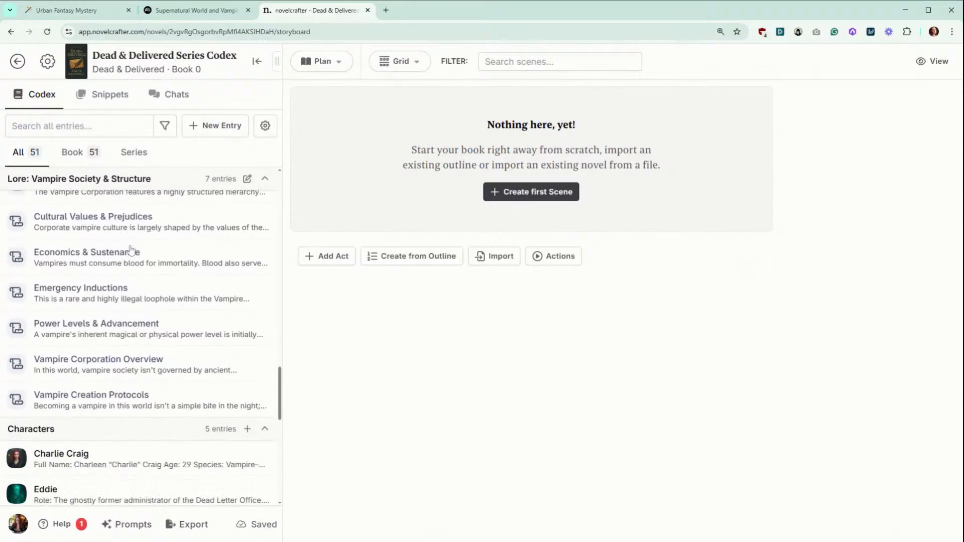
scroll(131, 250, "down", 1)
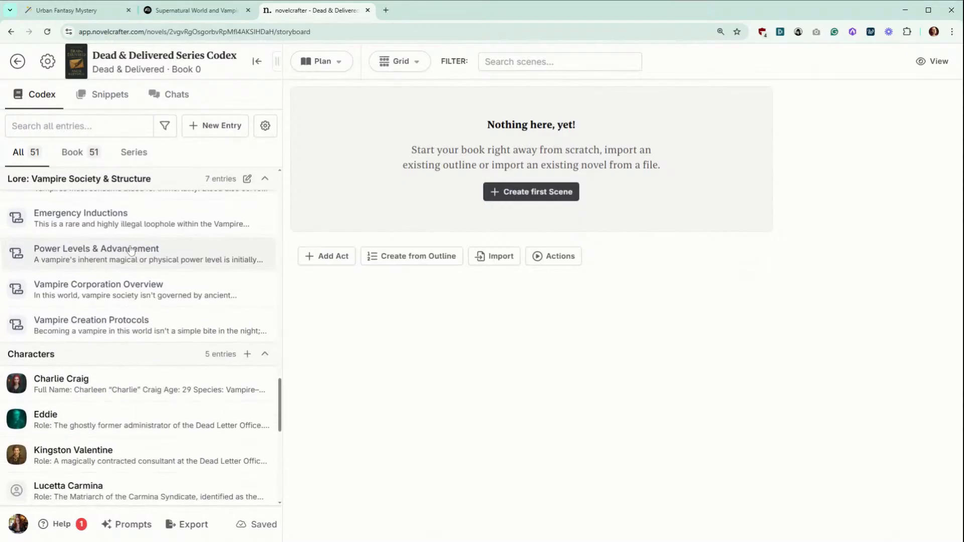
scroll(123, 281, "down", 1)
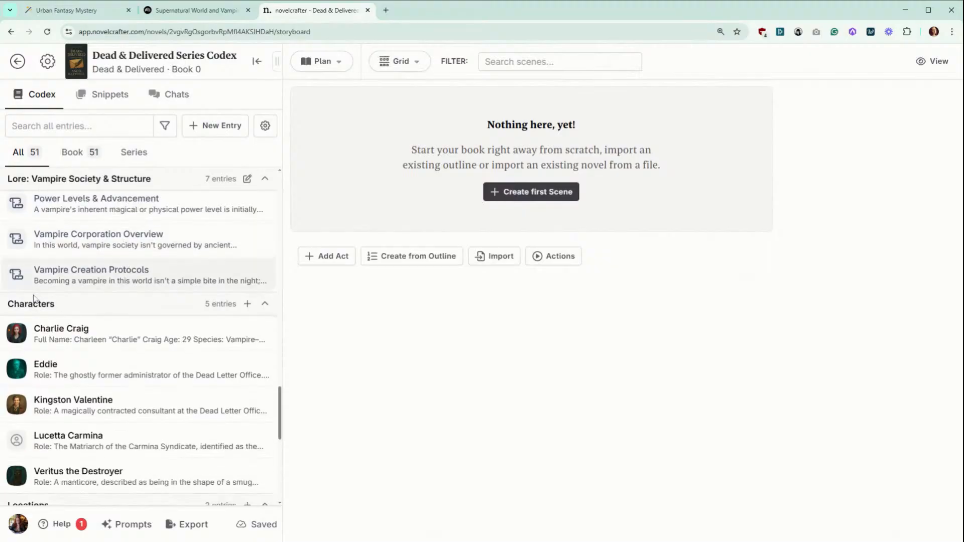
scroll(31, 314, "down", 3)
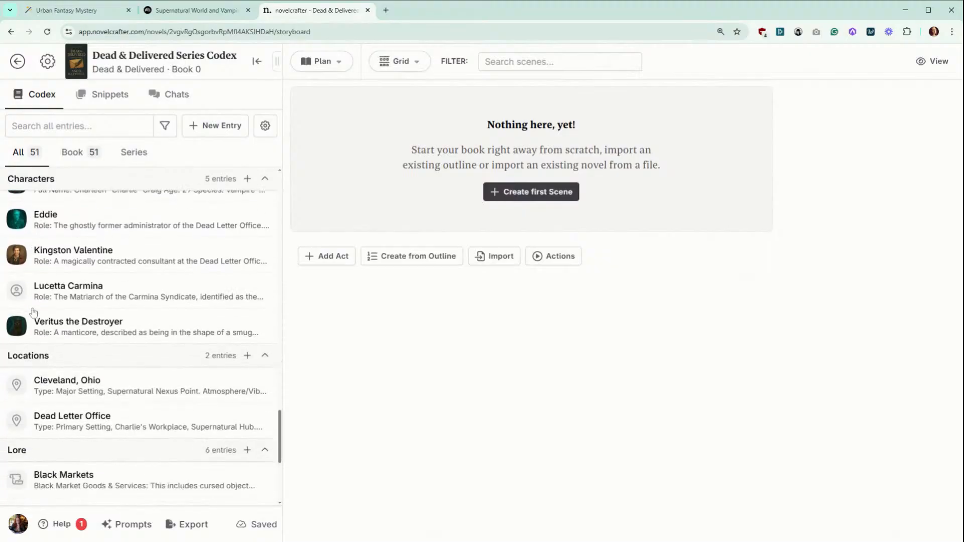
scroll(39, 364, "down", 2)
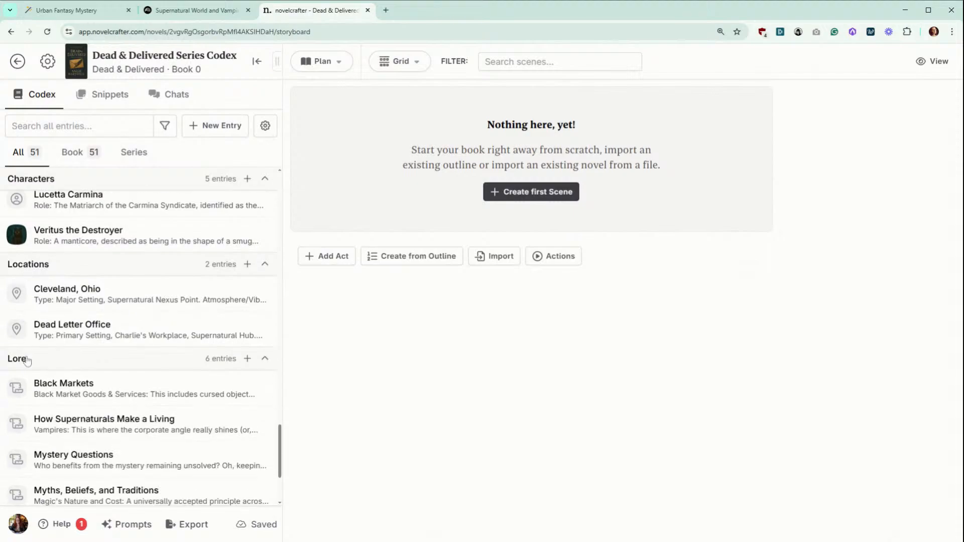
scroll(39, 363, "down", 1)
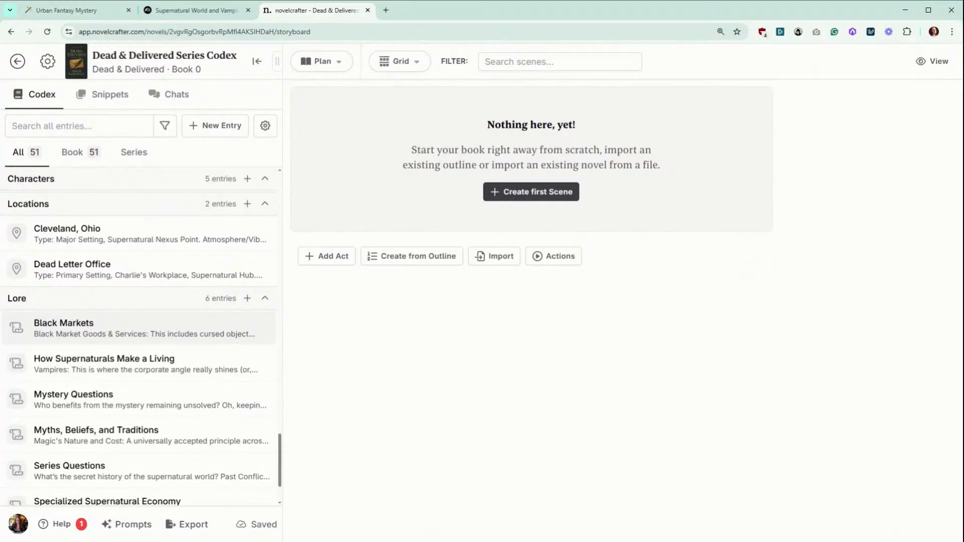
scroll(64, 303, "down", 1)
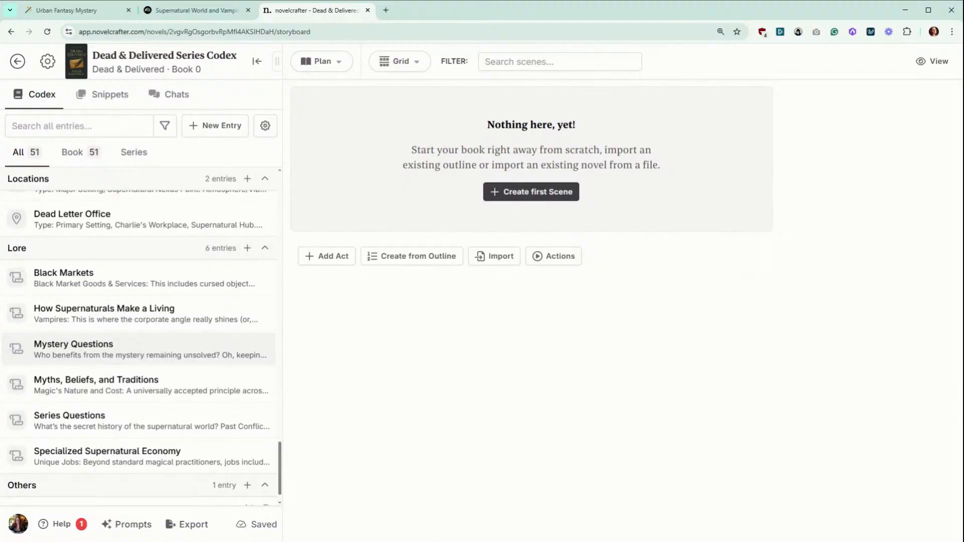
Read through the Mystery Questions lore entry and view the Series Questions entry, closing each one.
left_click(108, 347)
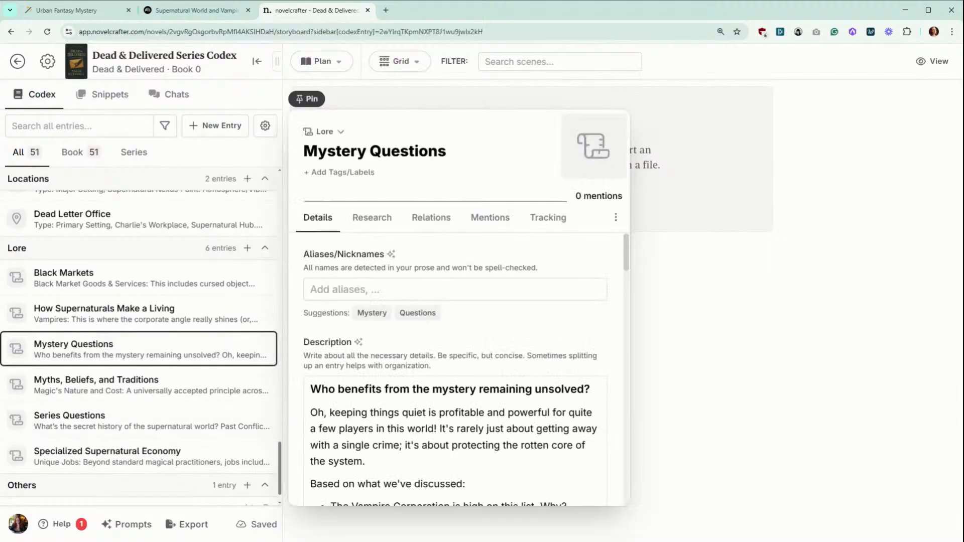
scroll(452, 372, "down", 10)
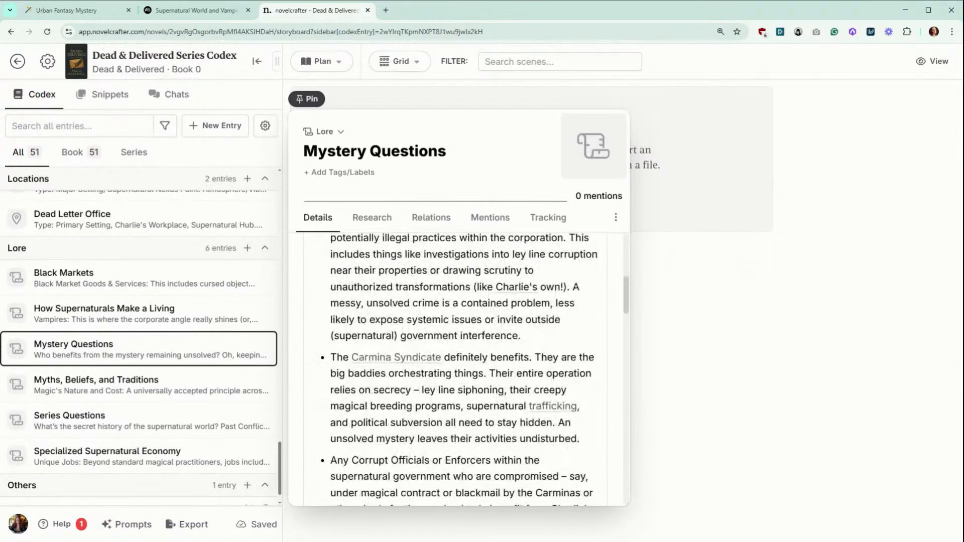
scroll(452, 371, "down", 6)
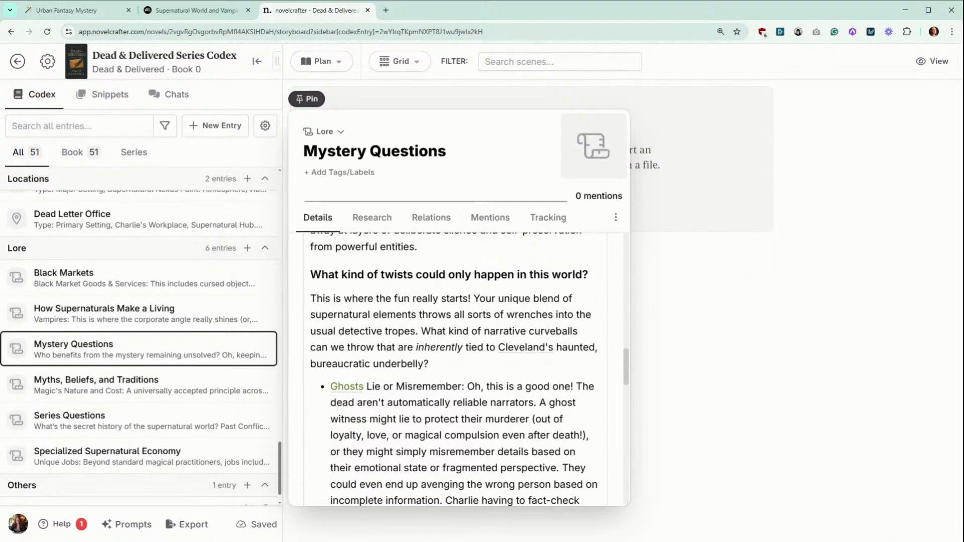
key("Escape")
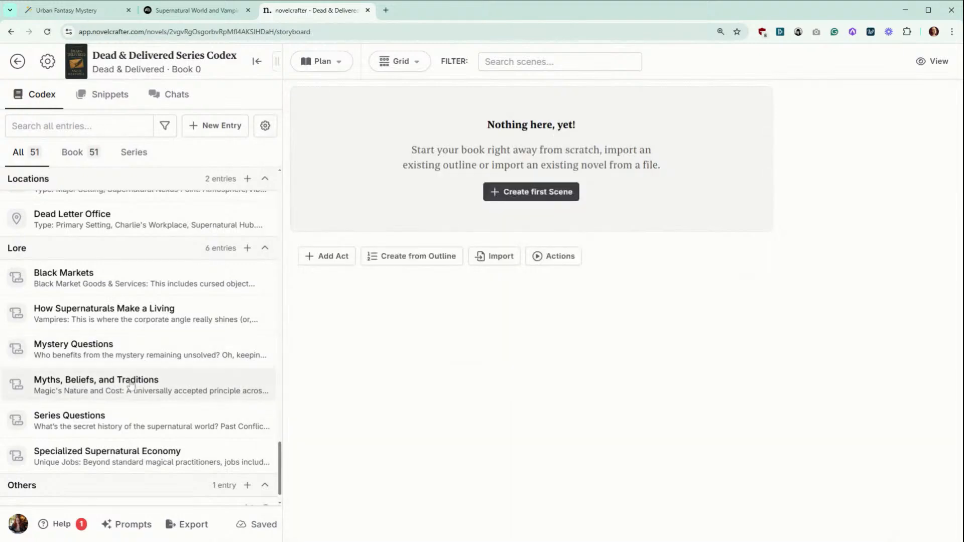
left_click(102, 427)
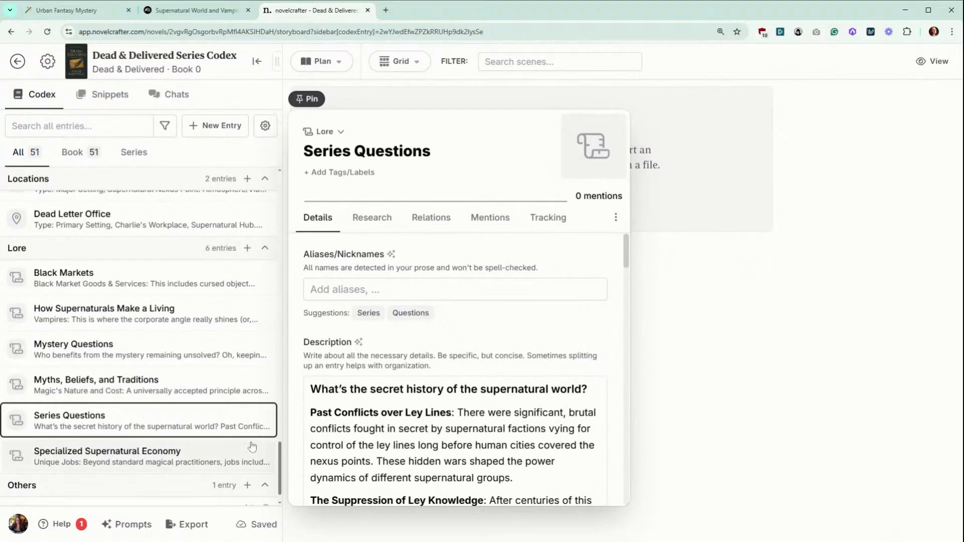
left_click(187, 427)
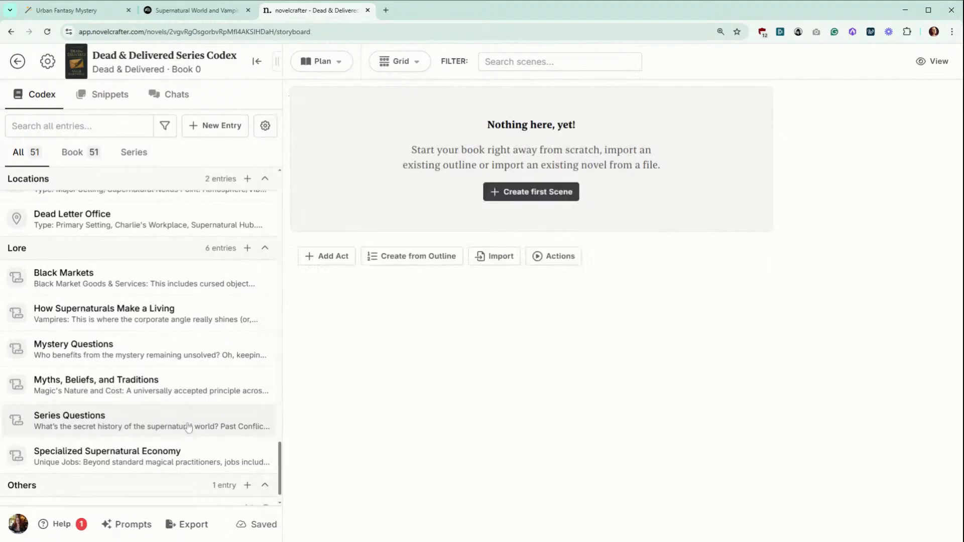
View the Story Genre entry under Others, close it, and return to the Series Info entries at the start of the codex.
scroll(176, 401, "down", 1)
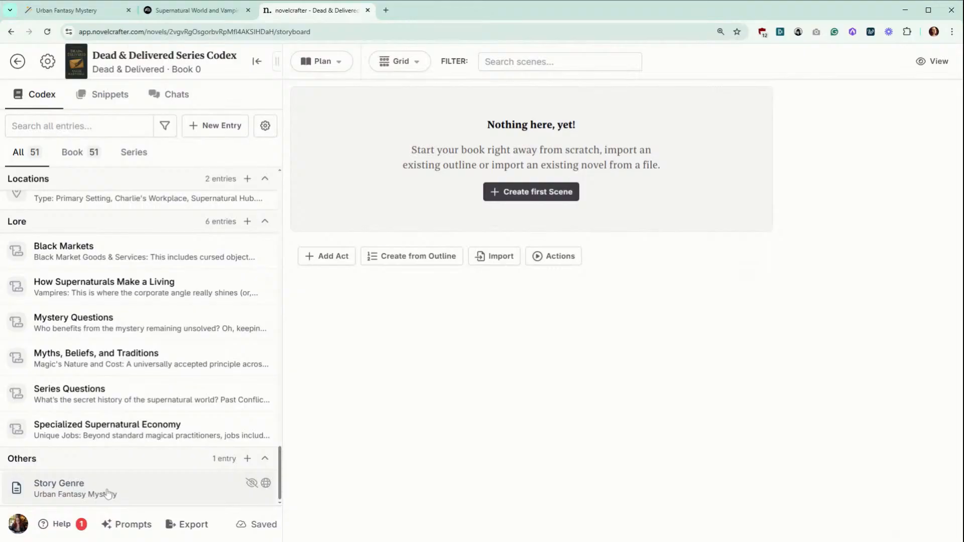
left_click(92, 495)
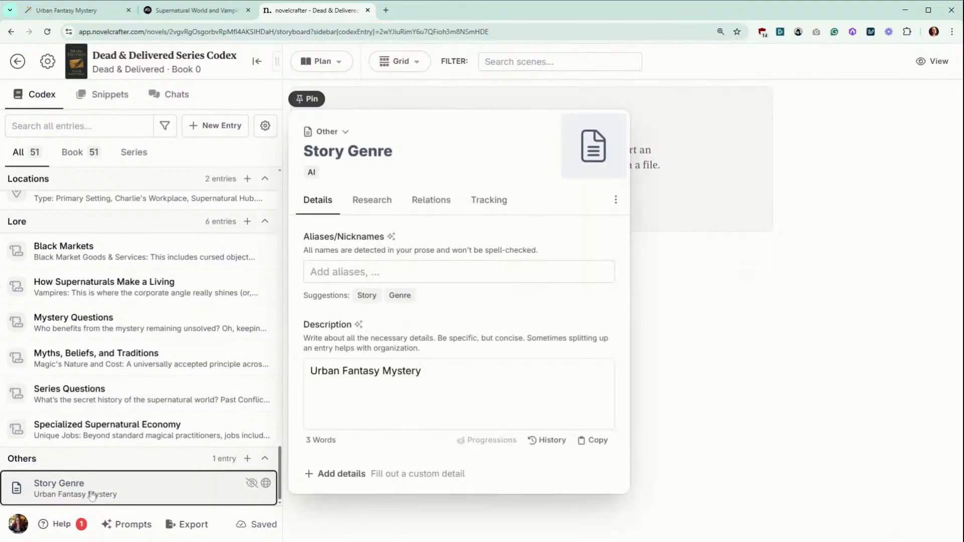
left_click(92, 497)
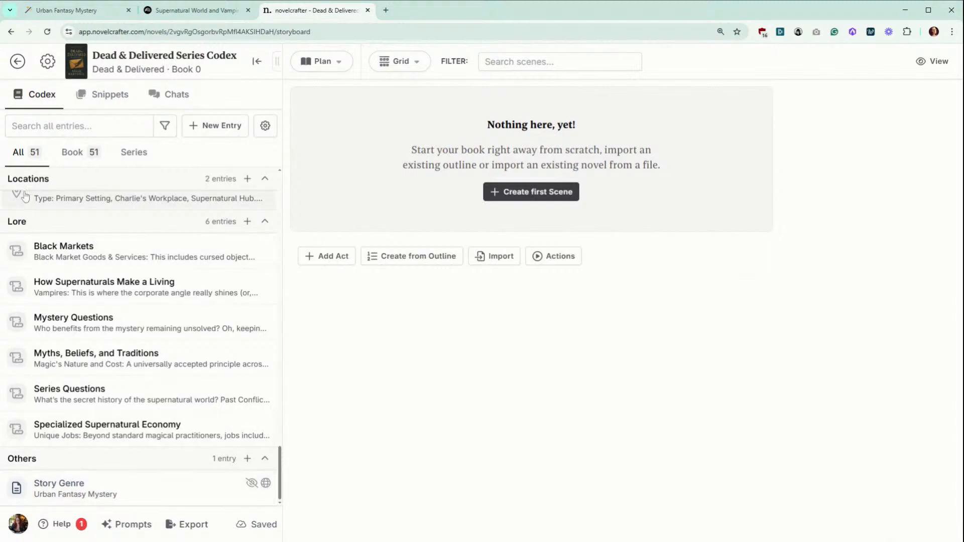
scroll(70, 252, "up", 5)
scroll(71, 251, "up", 15)
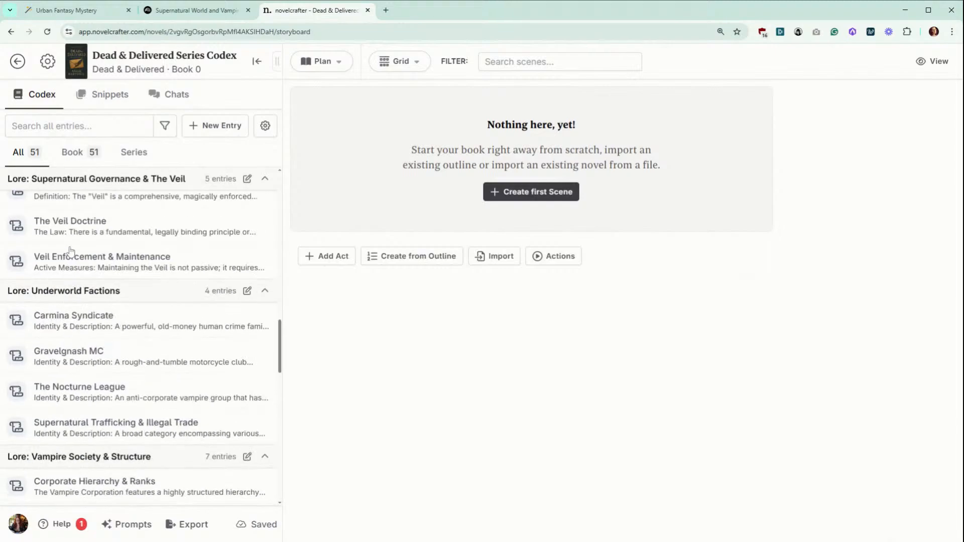
scroll(71, 251, "up", 5)
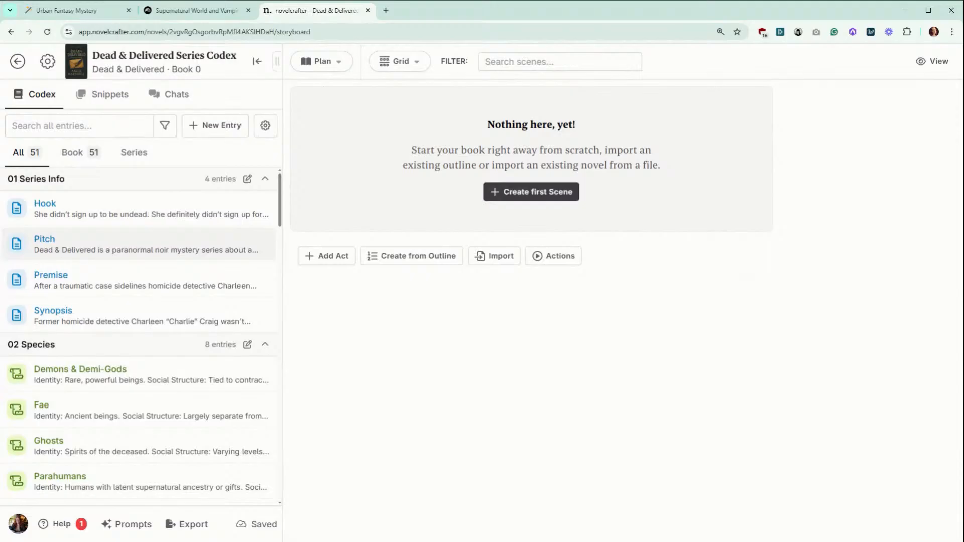
View the world information chat thread, read the troll and goblin sections of the eight-message World Report thread, and close it.
left_click(187, 94)
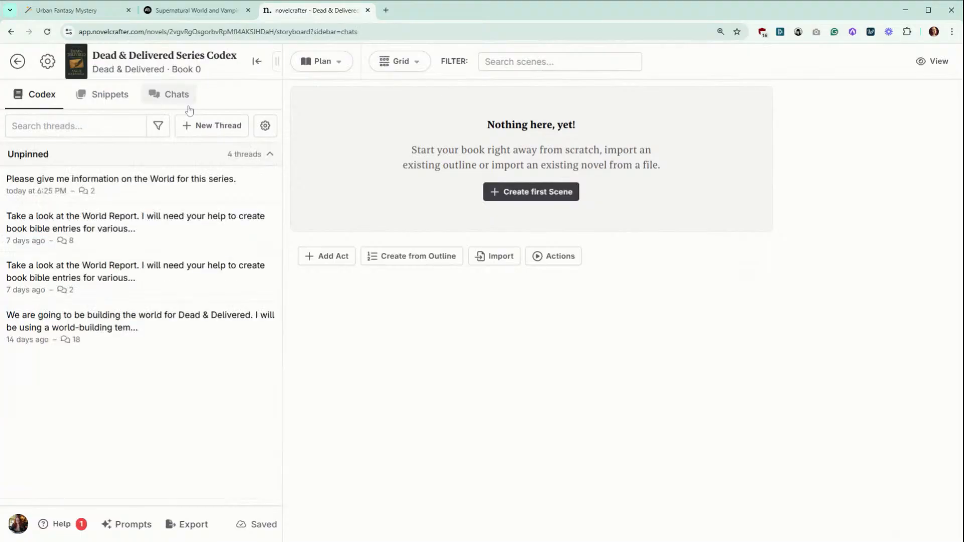
left_click(184, 195)
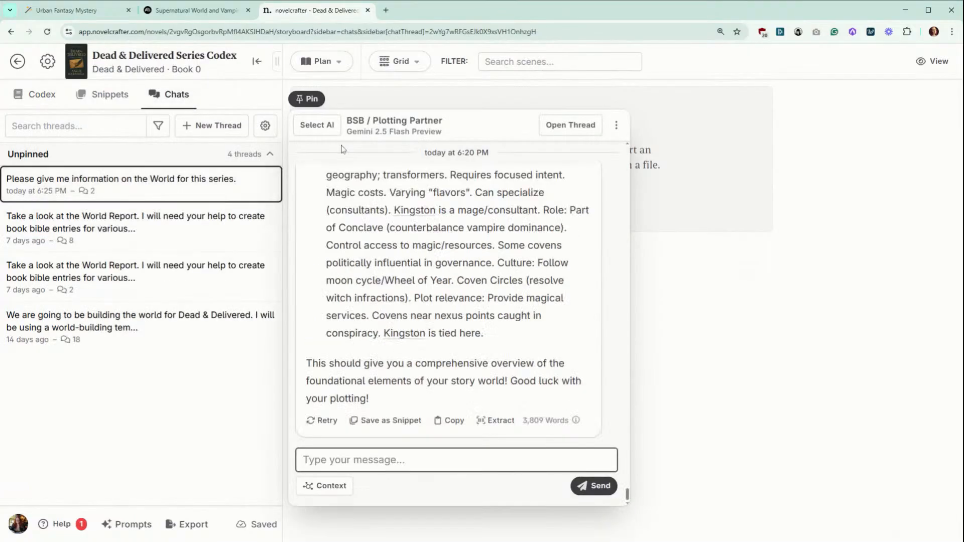
left_click(146, 235)
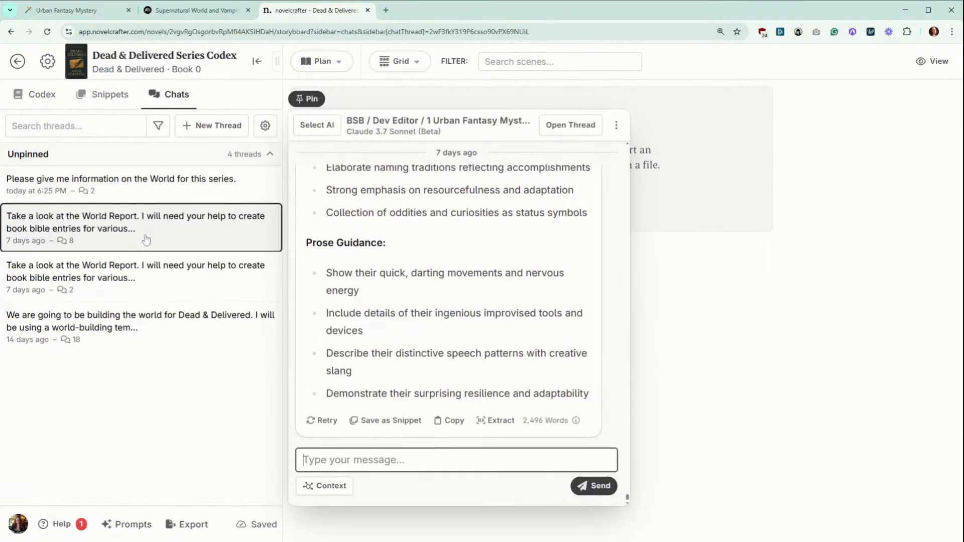
scroll(416, 318, "up", 7)
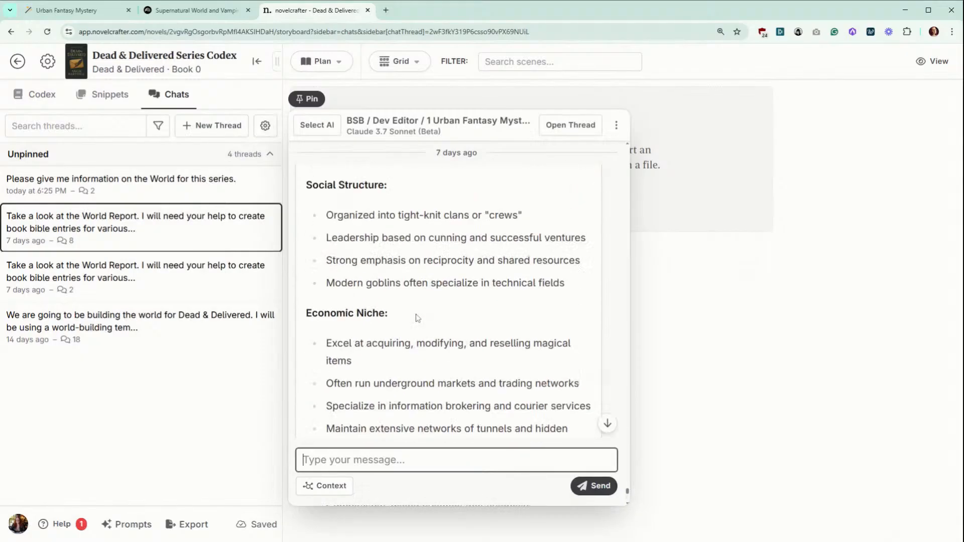
scroll(416, 317, "up", 5)
scroll(448, 301, "up", 2)
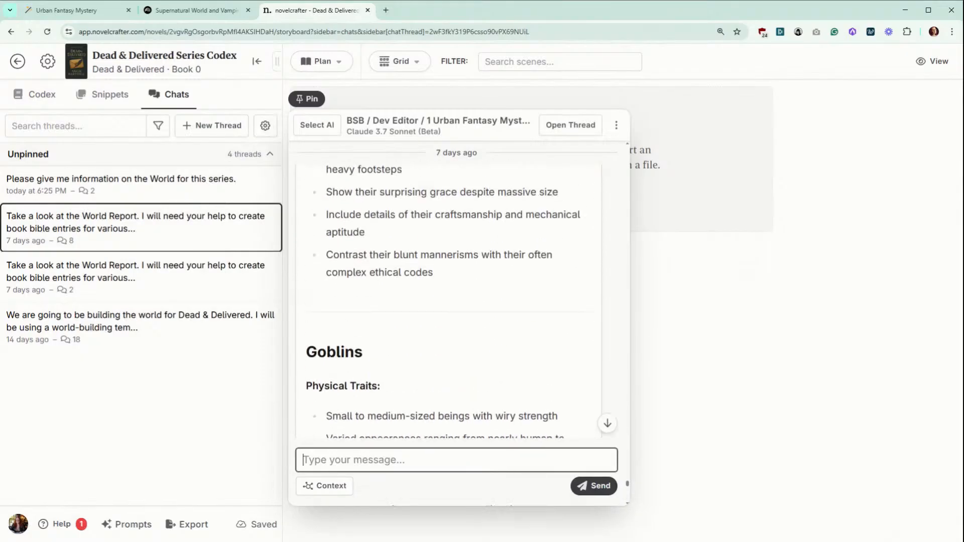
scroll(388, 351, "down", 1)
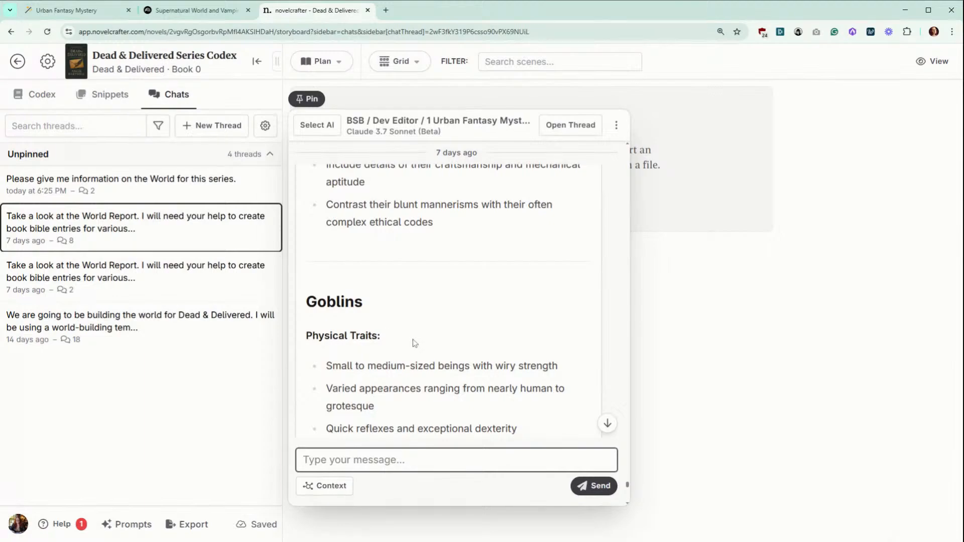
scroll(413, 341, "down", 5)
scroll(415, 343, "up", 20)
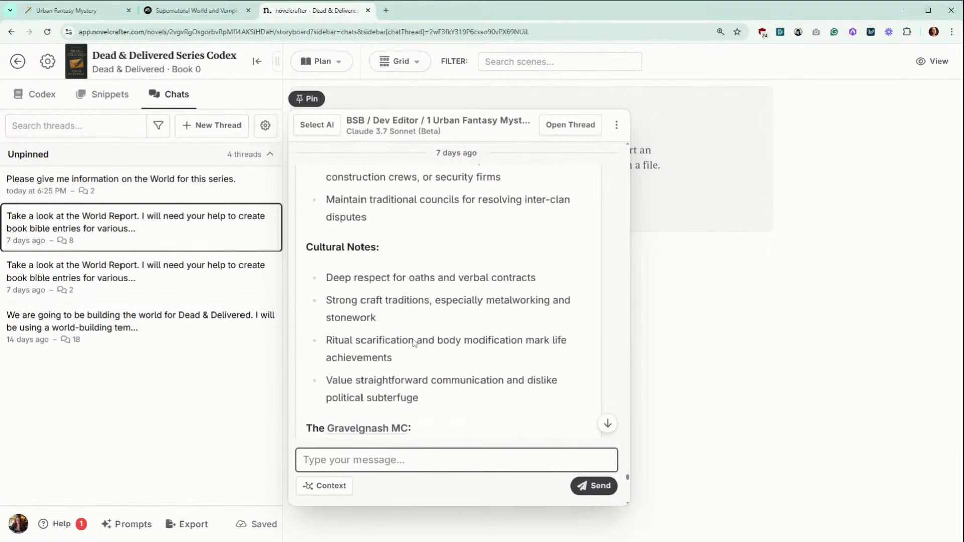
scroll(415, 343, "up", 8)
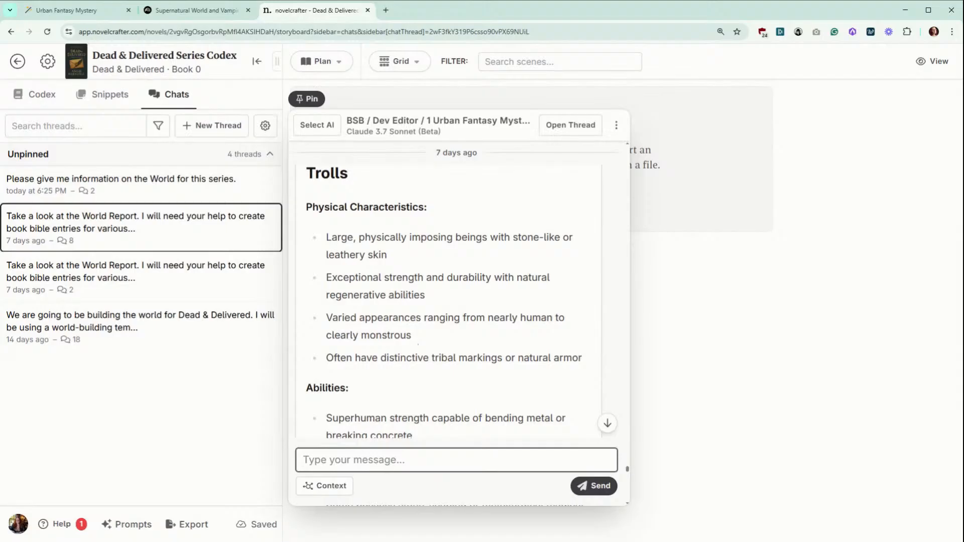
left_click(217, 227)
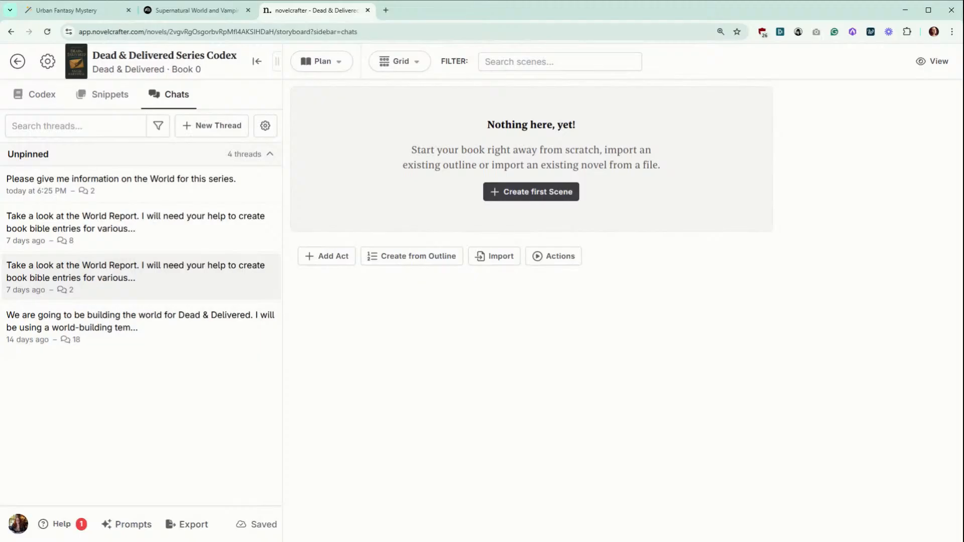
Switch to the Supernatural World and Vampire Society Overview notebook in NotebookLM for a quick look, and return to Novelcrafter.
left_click(212, 15)
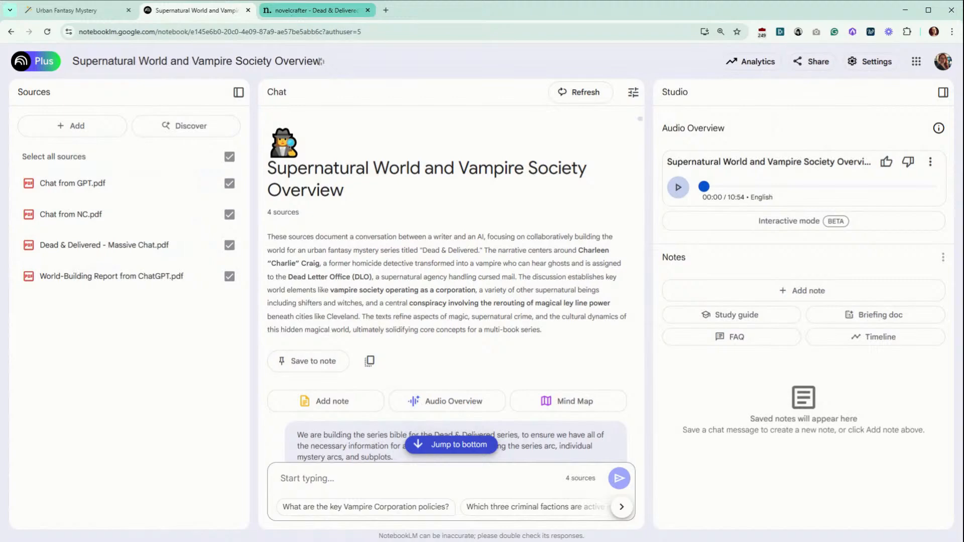
left_click(311, 10)
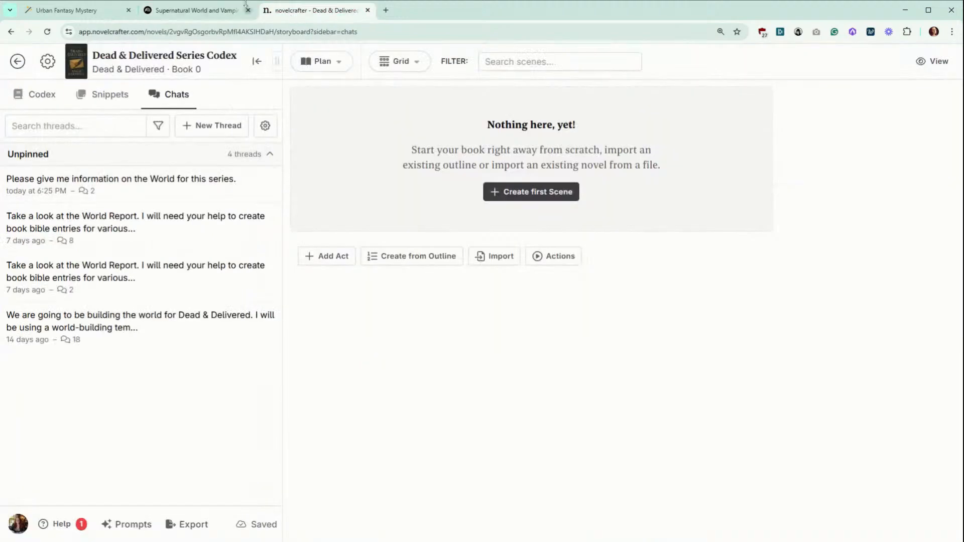
Switch to the Urban Fantasy Mystery page in Notion, open the May 2, 2025 session, and view its character images and Series Codex Download section.
left_click(89, 12)
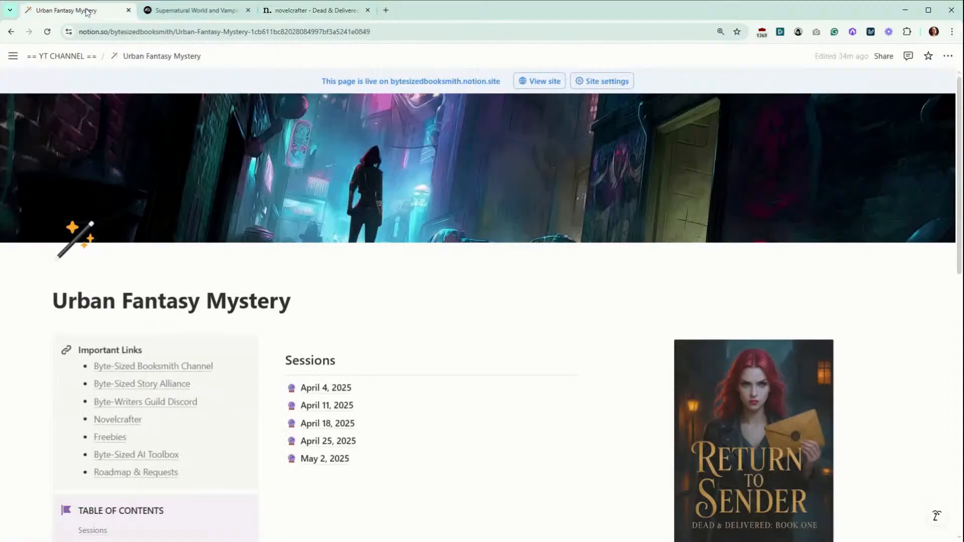
left_click(324, 462)
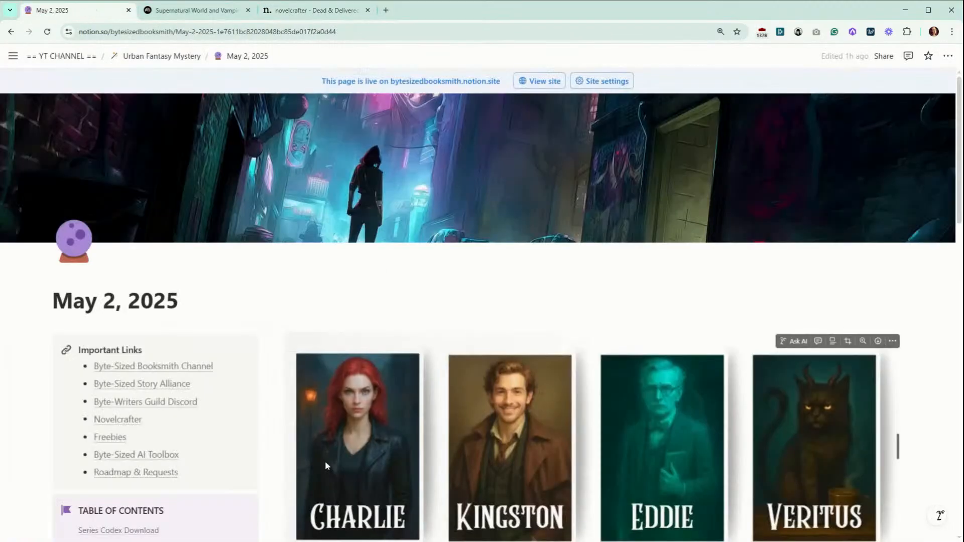
scroll(601, 246, "down", 2)
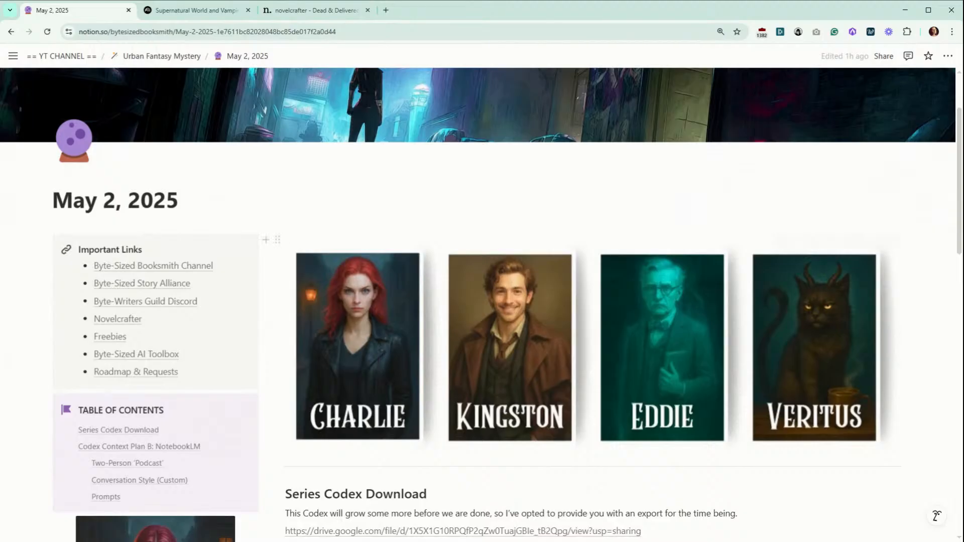
scroll(481, 305, "down", 1)
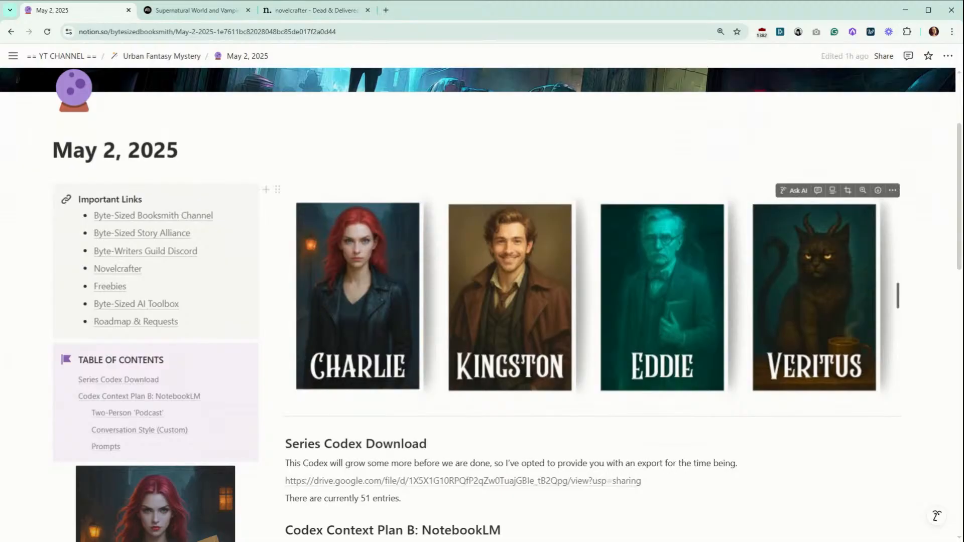
scroll(854, 247, "down", 1)
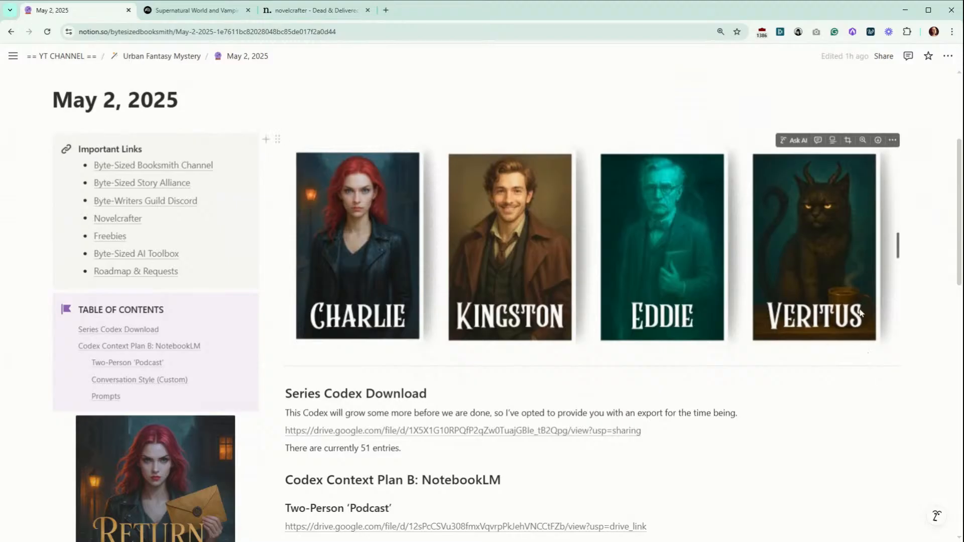
scroll(861, 314, "down", 3)
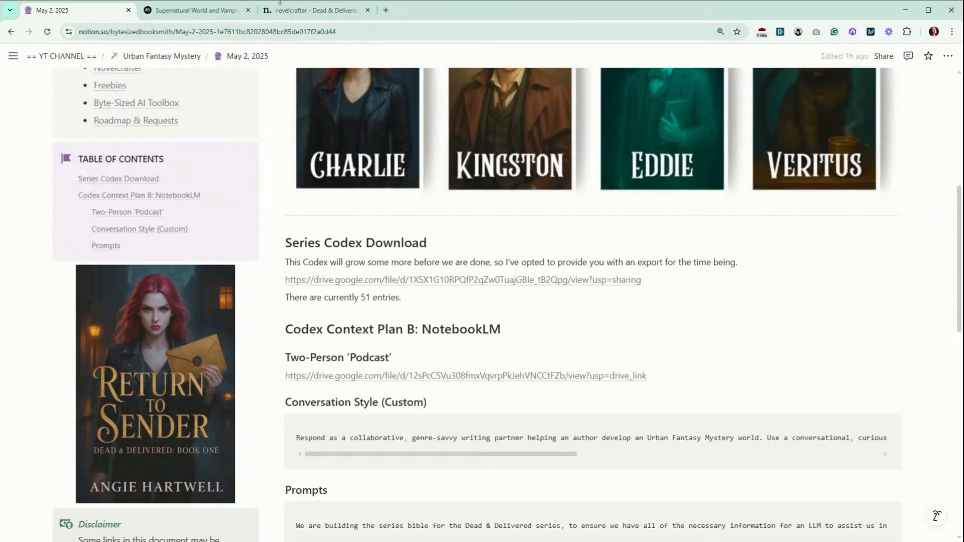
Glance at the Novelcrafter series codex, return to the Notion session page, and read the Series Codex Download and Codex Context Plan B sections.
left_click(306, 13)
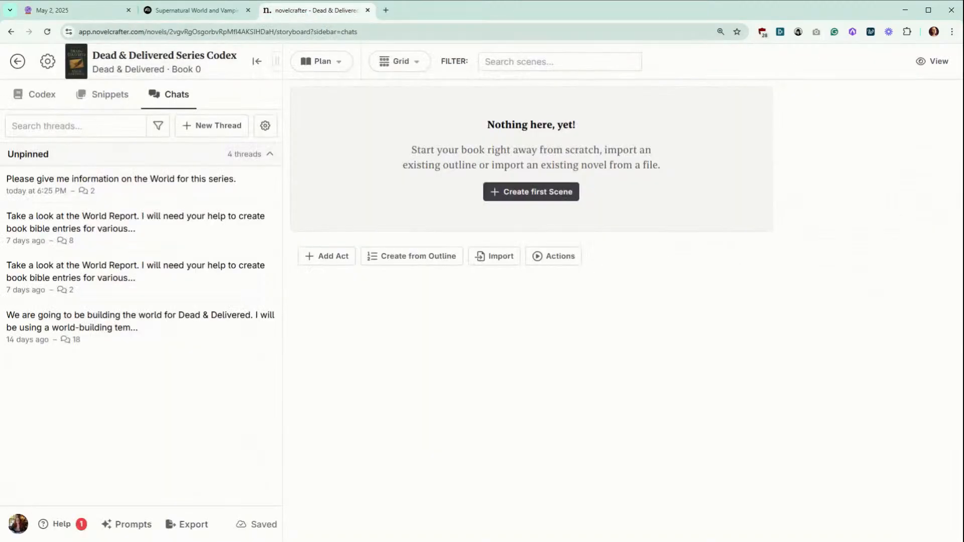
left_click(75, 10)
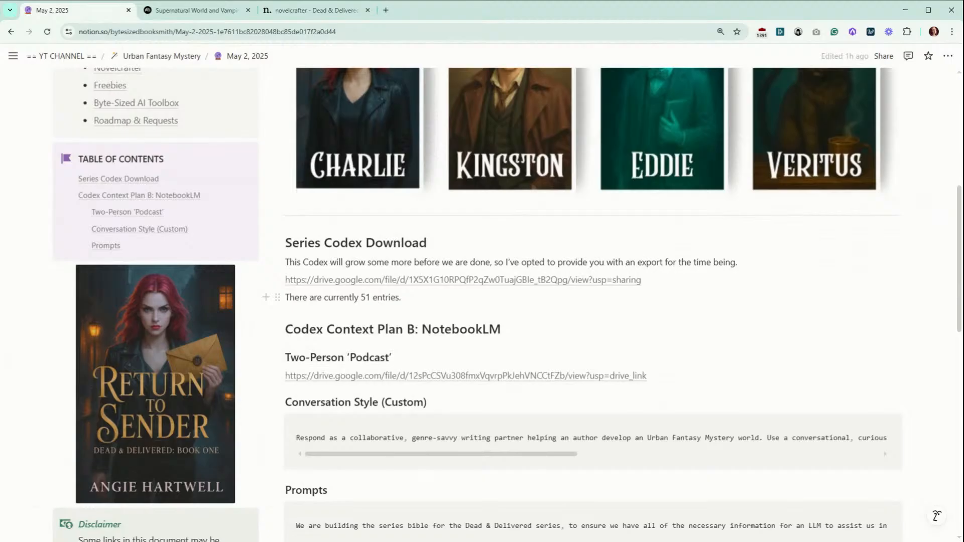
mouse_move(397, 280)
scroll(482, 302, "down", 1)
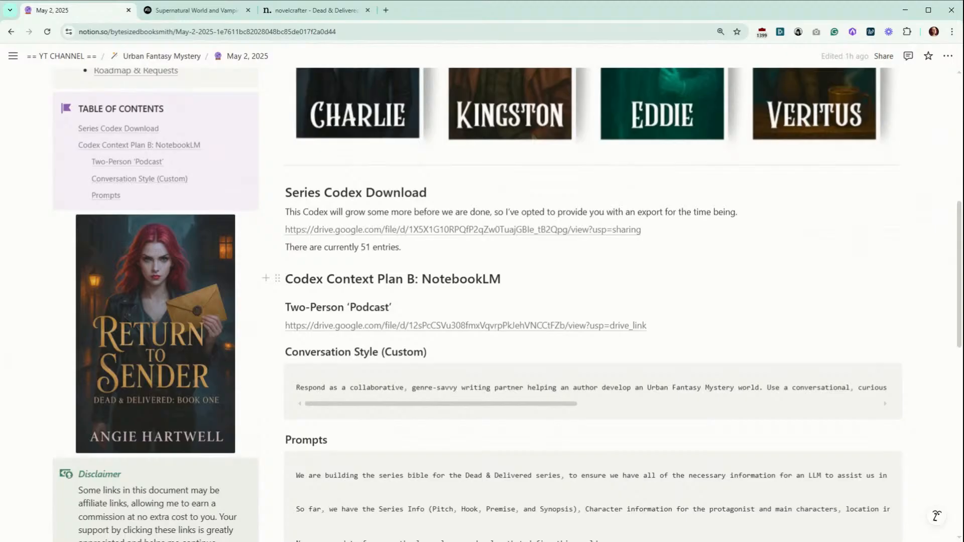
scroll(508, 305, "down", 1)
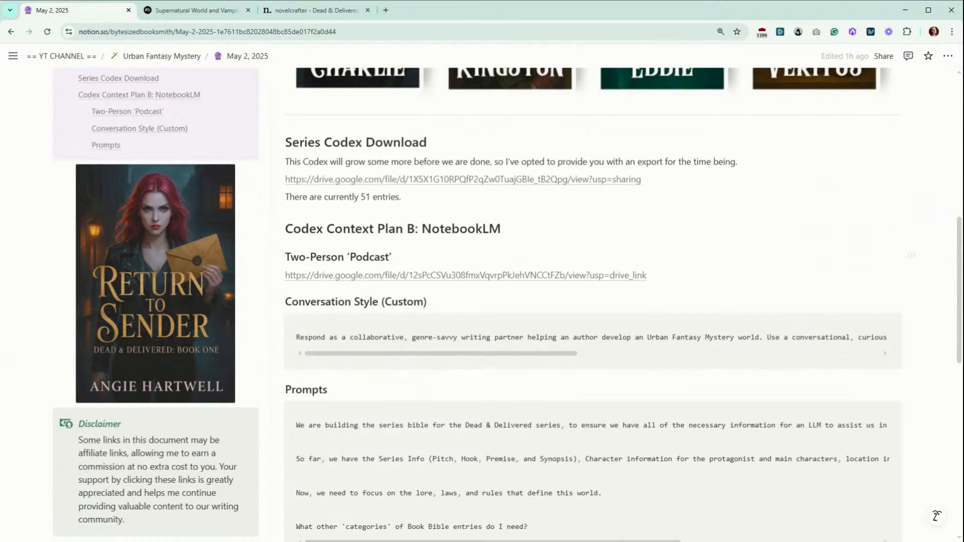
Check the NotebookLM notebook and Novelcrafter briefly, then view the Two-Person 'Podcast' link and Conversation Style section on the Notion session page.
left_click(226, 12)
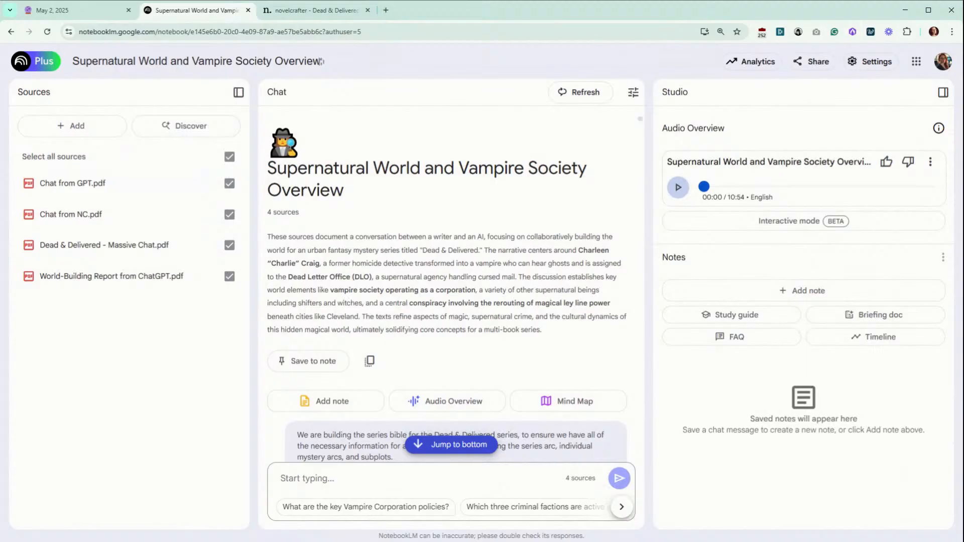
left_click(353, 10)
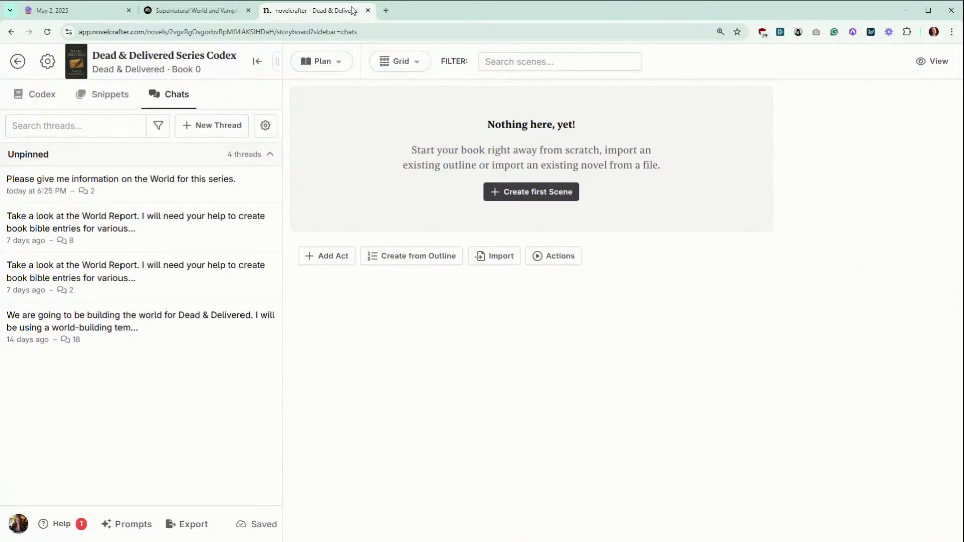
left_click(100, 11)
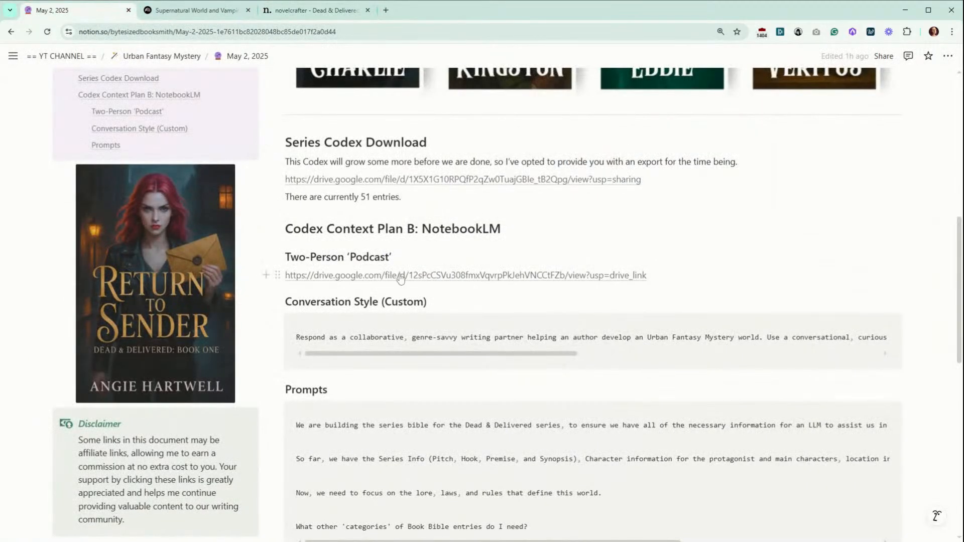
mouse_move(399, 277)
scroll(402, 251, "down", 2)
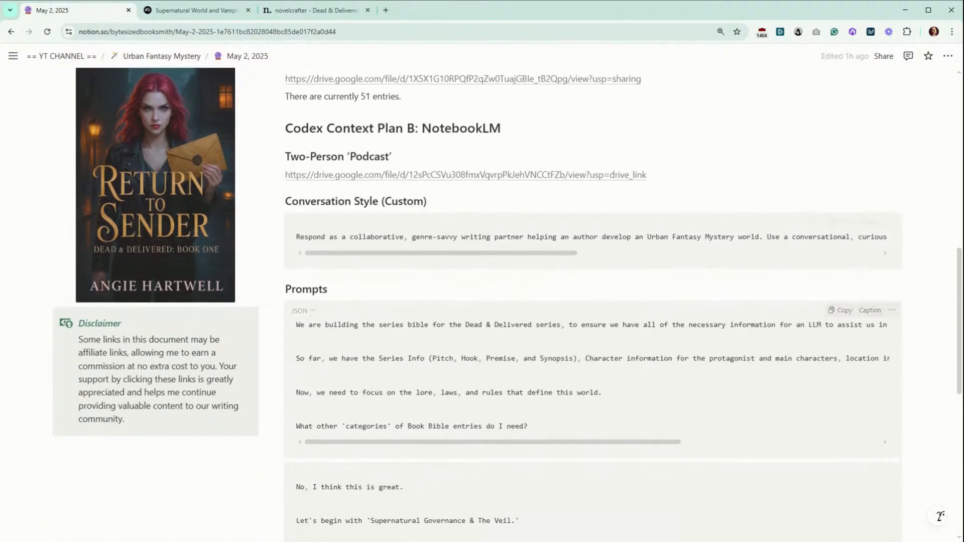
In NotebookLM, inspect the custom conversational style in the chat configuration, close it, and view the first series bible prompt in the chat.
left_click(211, 14)
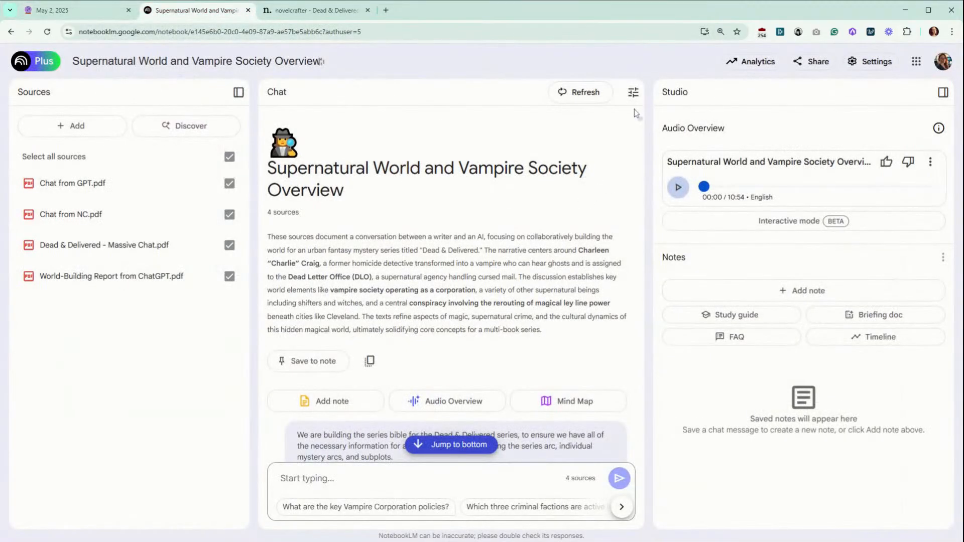
left_click(633, 93)
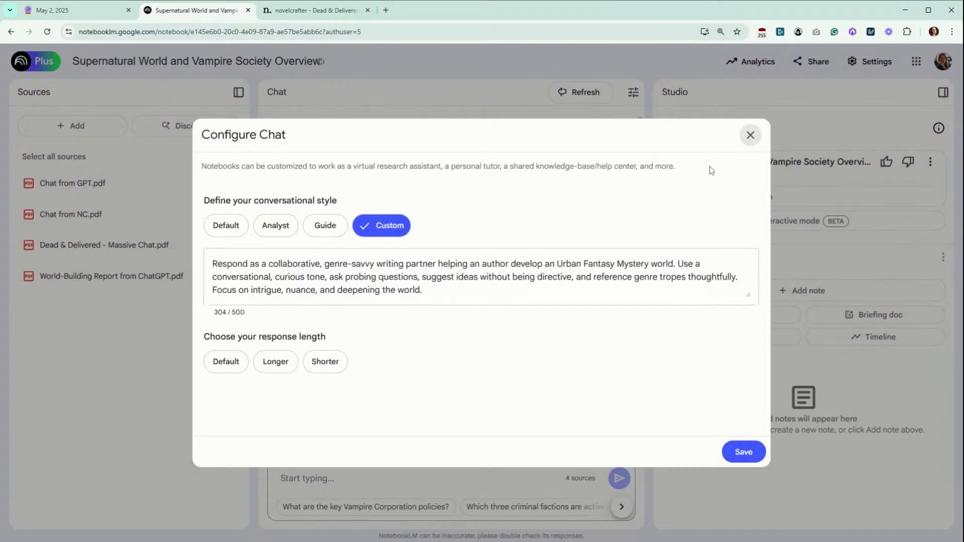
left_click(750, 135)
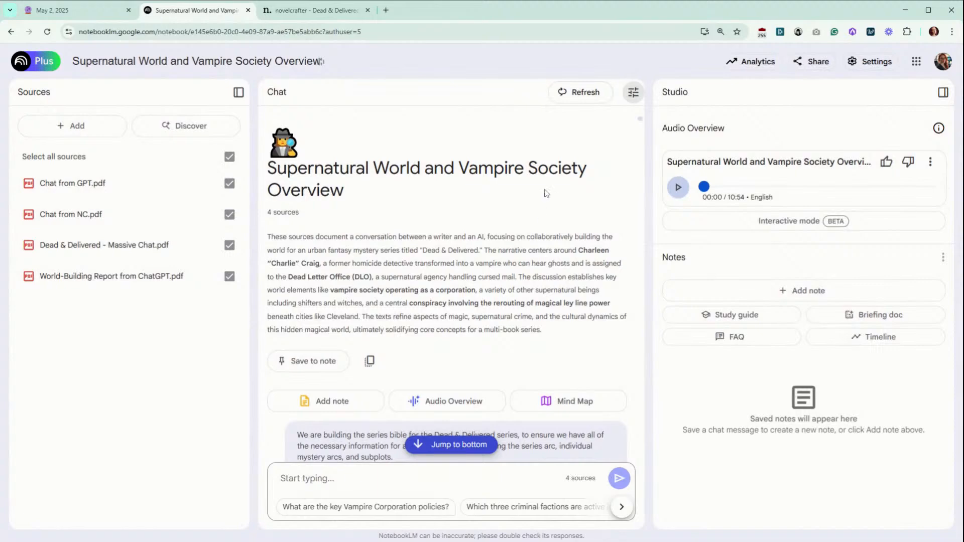
scroll(546, 193, "down", 3)
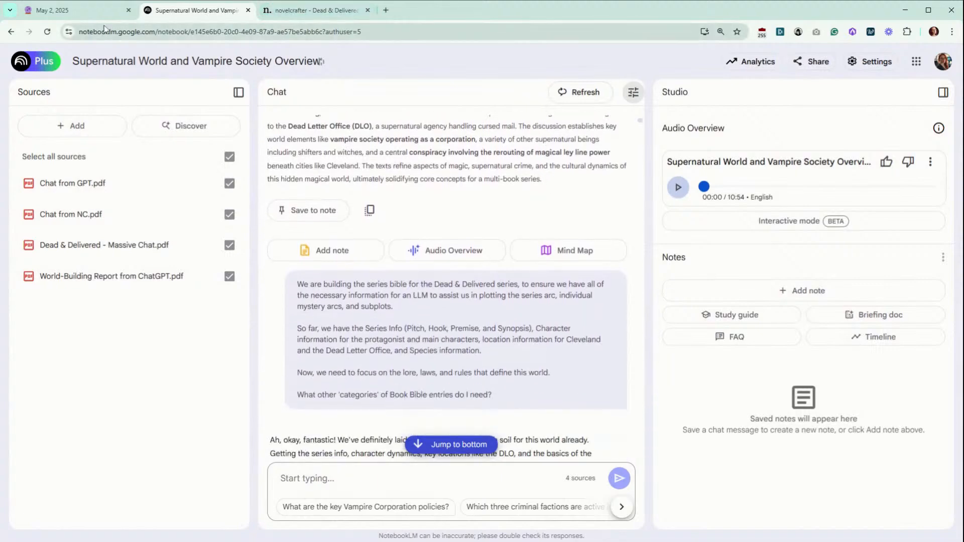
Switch to the May 2, 2025 Notion page, read through all its NotebookLM prompts, and return to the beginning of the page.
left_click(75, 10)
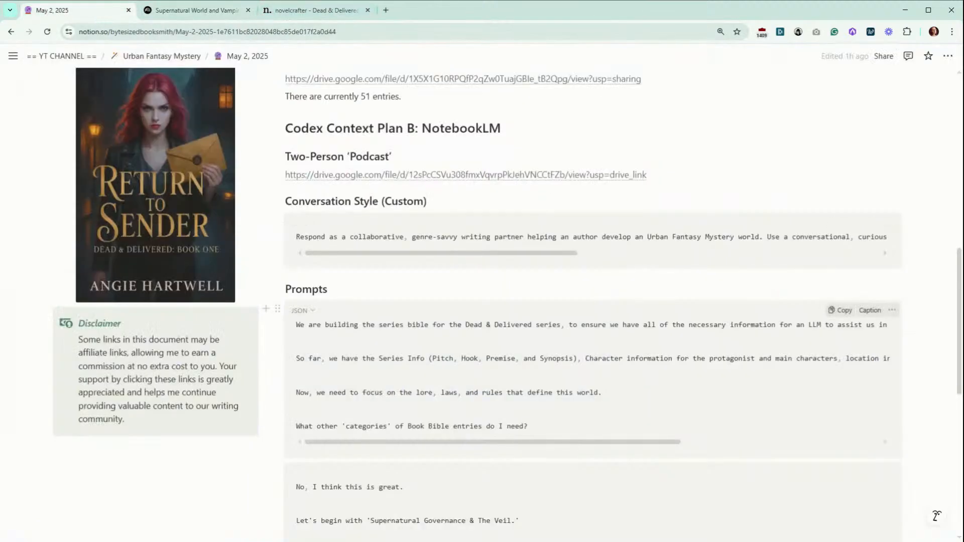
scroll(507, 301, "down", 2)
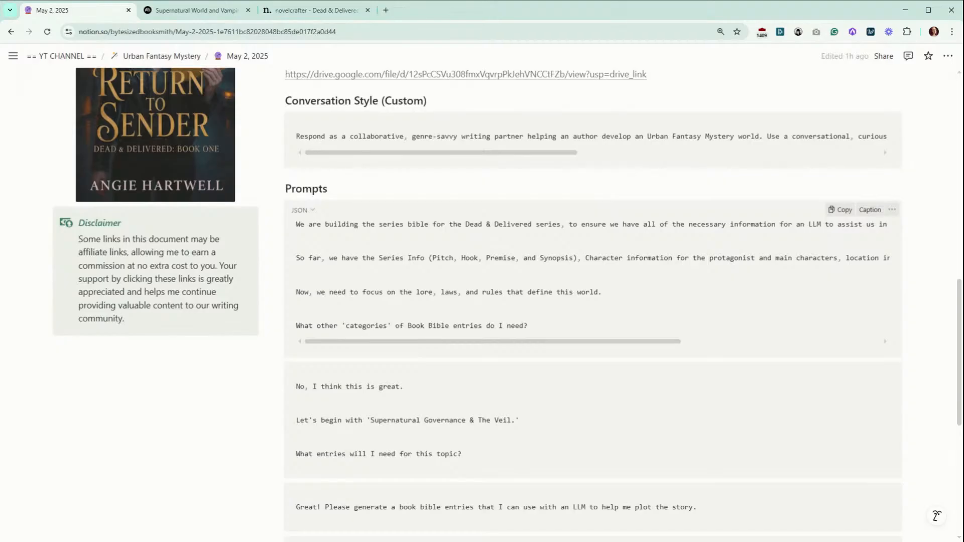
scroll(593, 336, "down", 1)
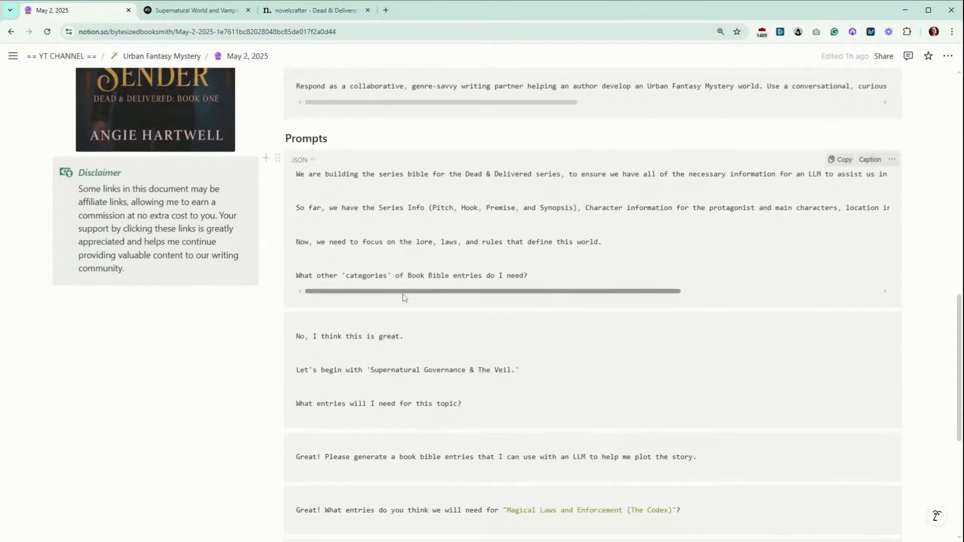
left_click_drag(424, 293, 366, 303)
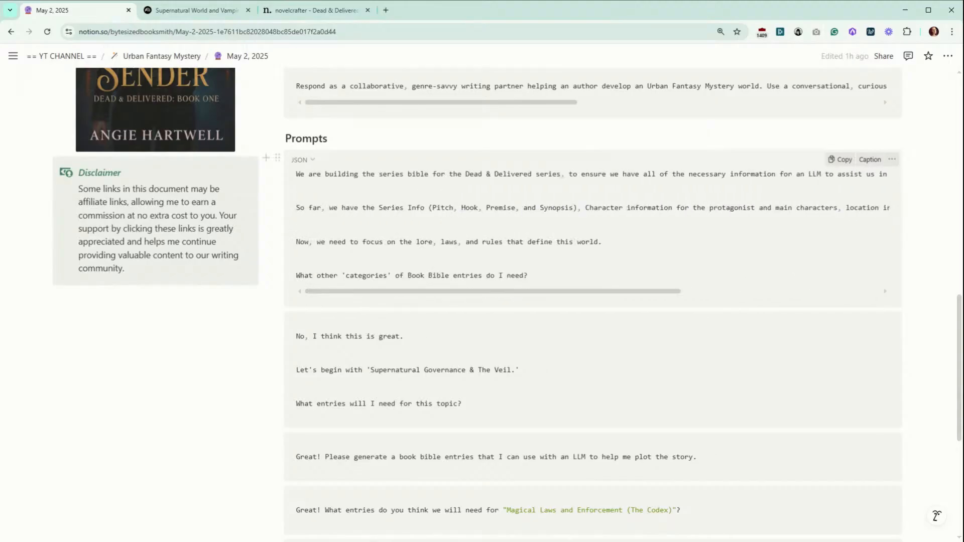
scroll(366, 301, "down", 5)
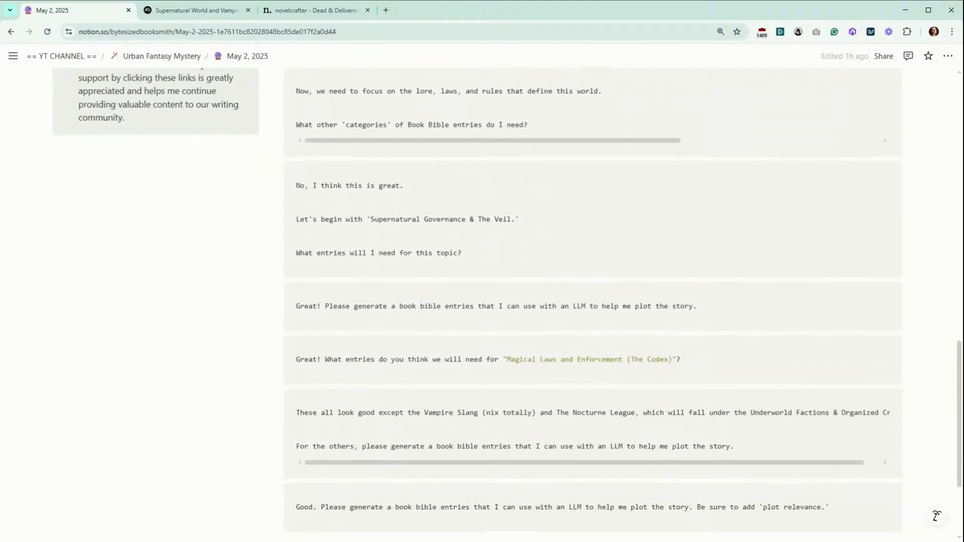
scroll(593, 251, "down", 1)
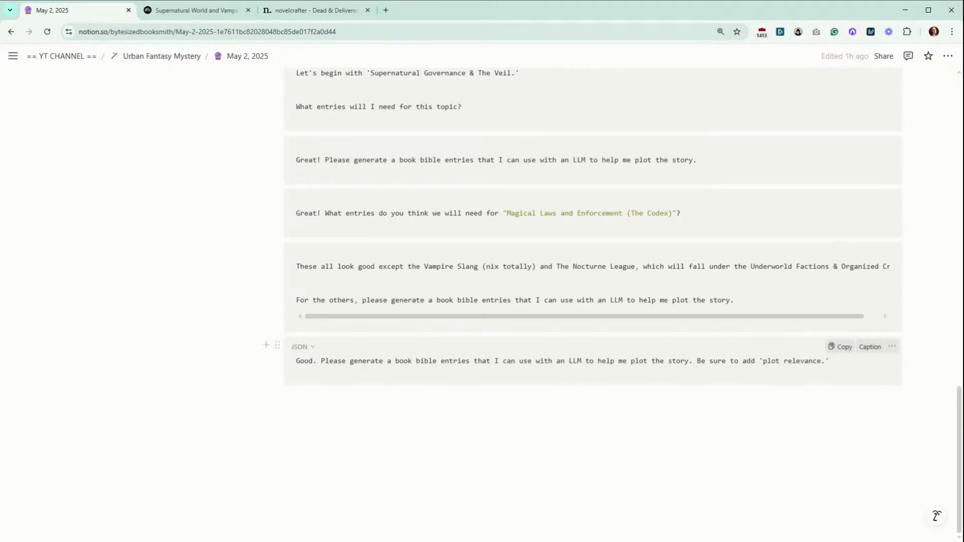
scroll(724, 211, "up", 20)
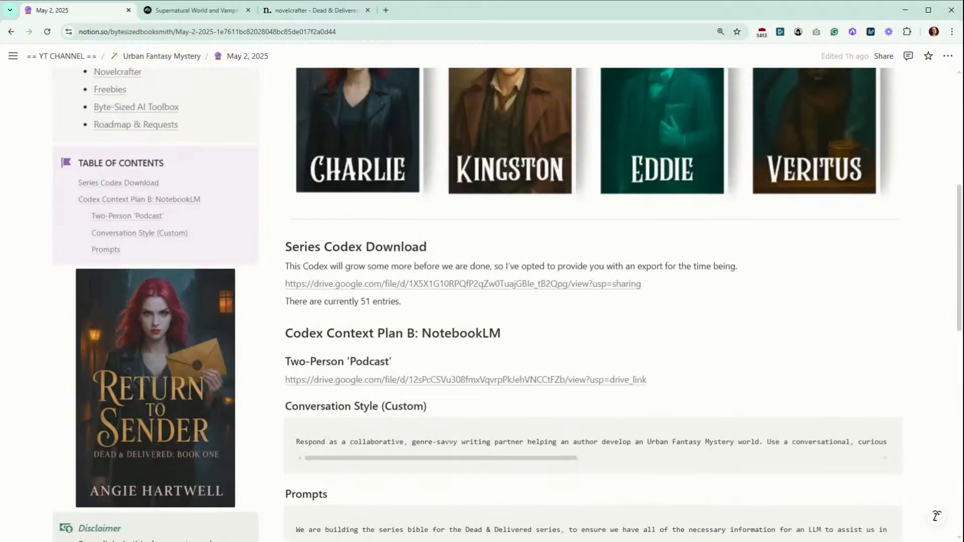
scroll(724, 209, "up", 5)
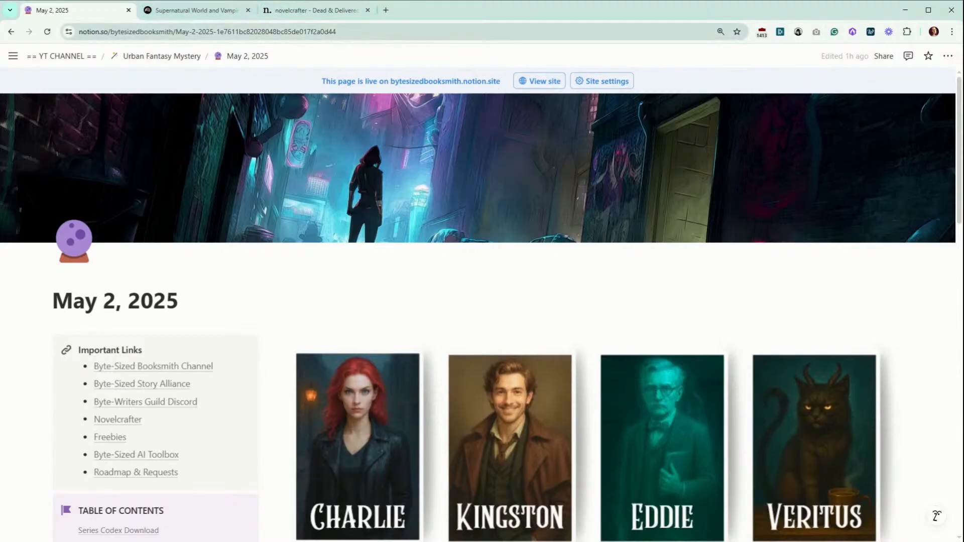
Switch to Novelcrafter, find the BSB / Plotting Partner prompt among the Workshop Chat prompts, and view its system message instructions.
left_click(297, 18)
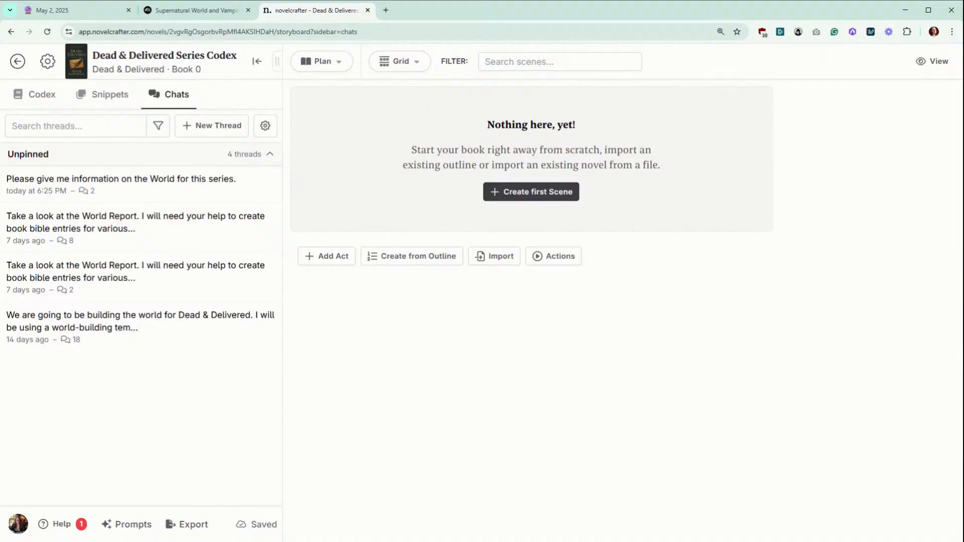
left_click(136, 526)
scroll(350, 281, "down", 10)
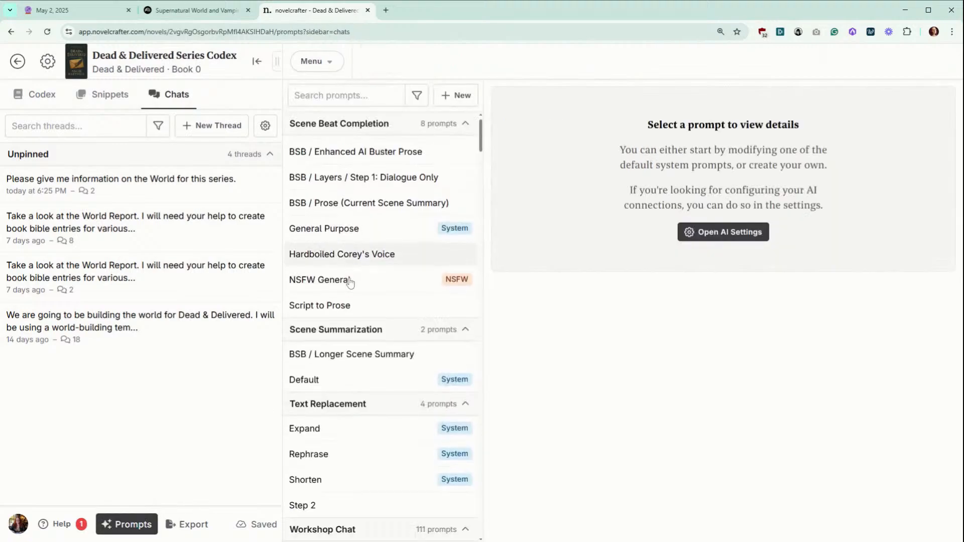
scroll(350, 283, "down", 15)
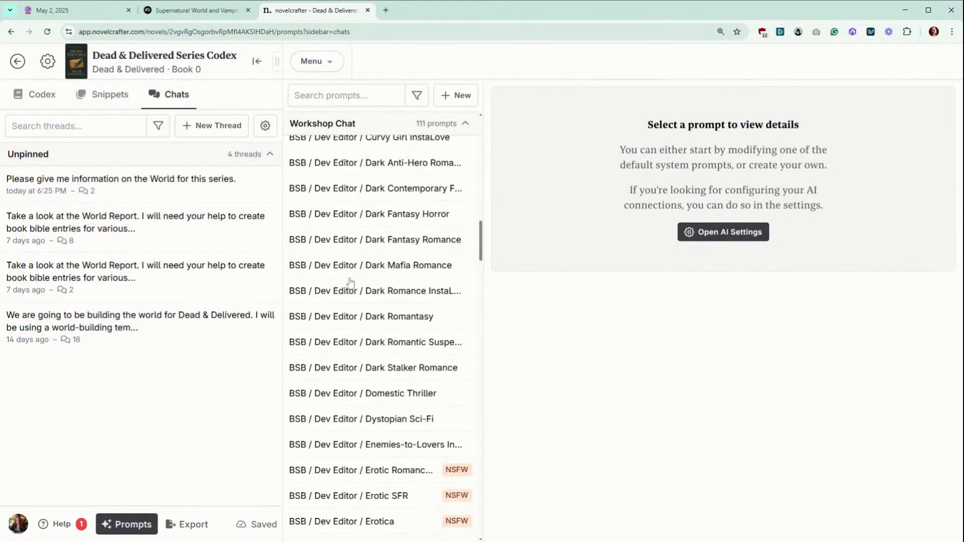
scroll(350, 283, "down", 15)
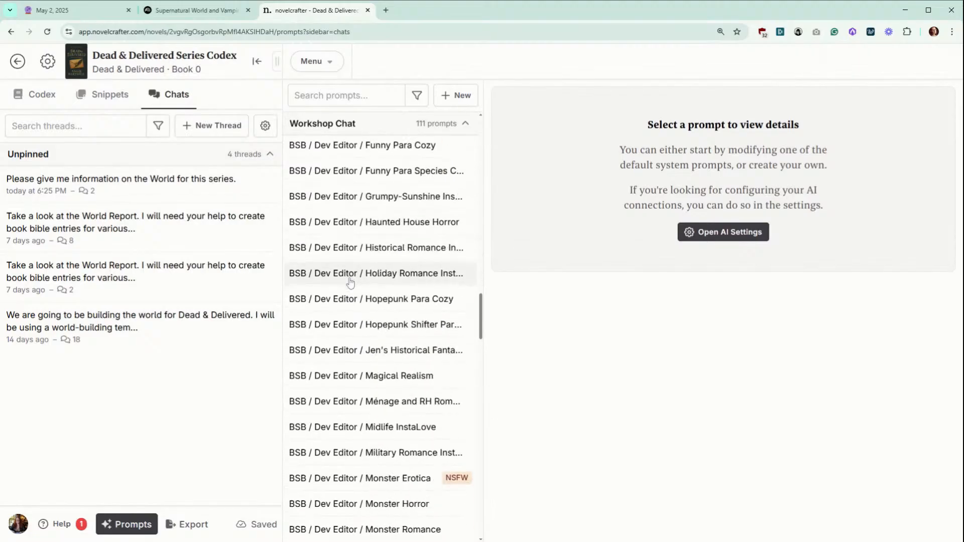
scroll(351, 283, "down", 9)
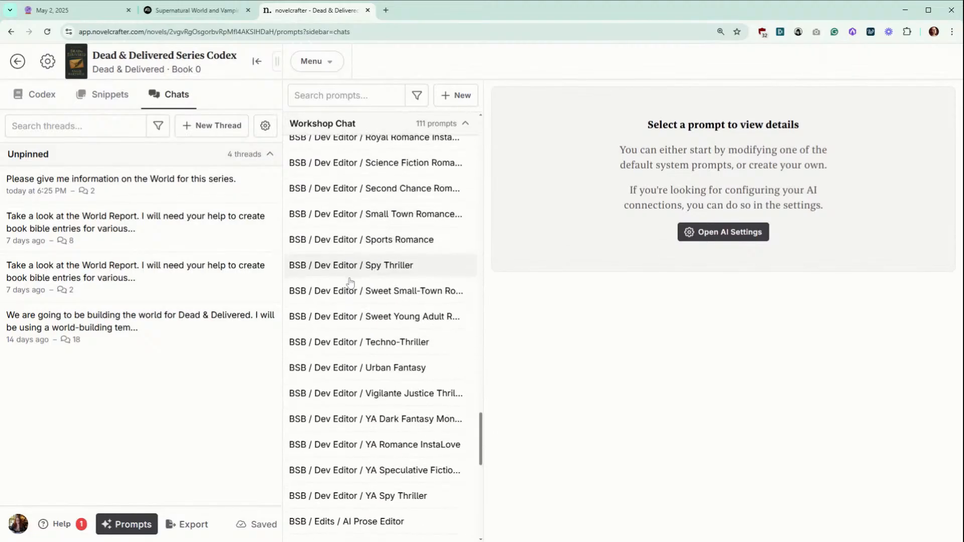
scroll(350, 282, "down", 4)
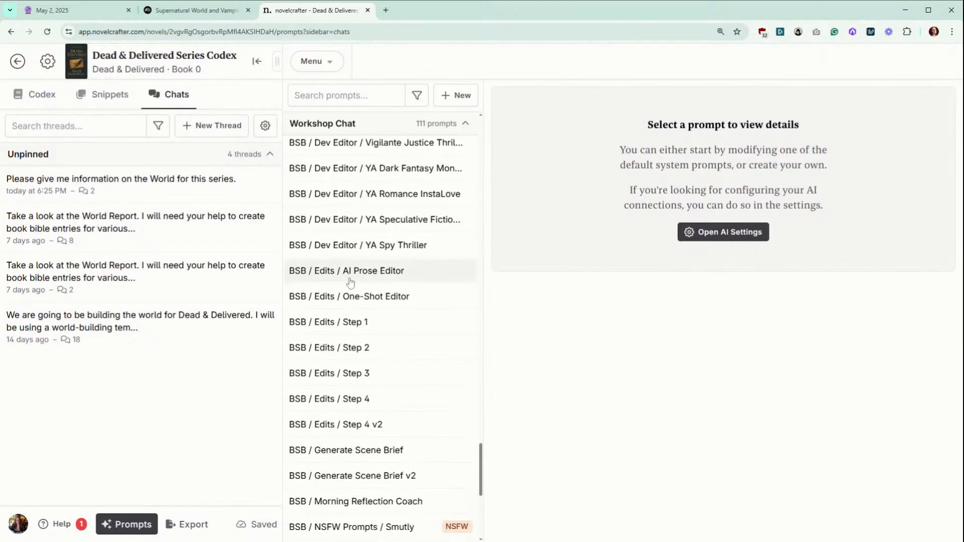
scroll(351, 283, "down", 4)
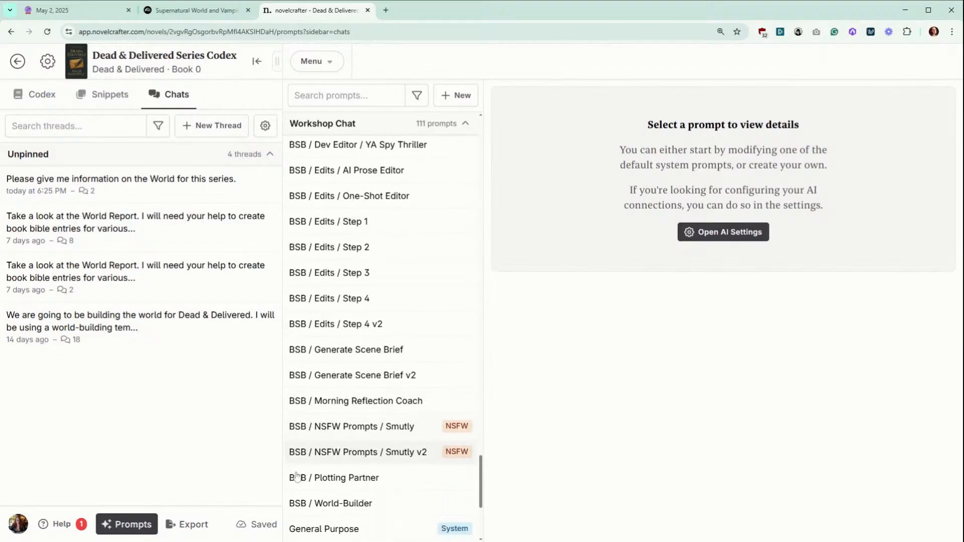
left_click(323, 484)
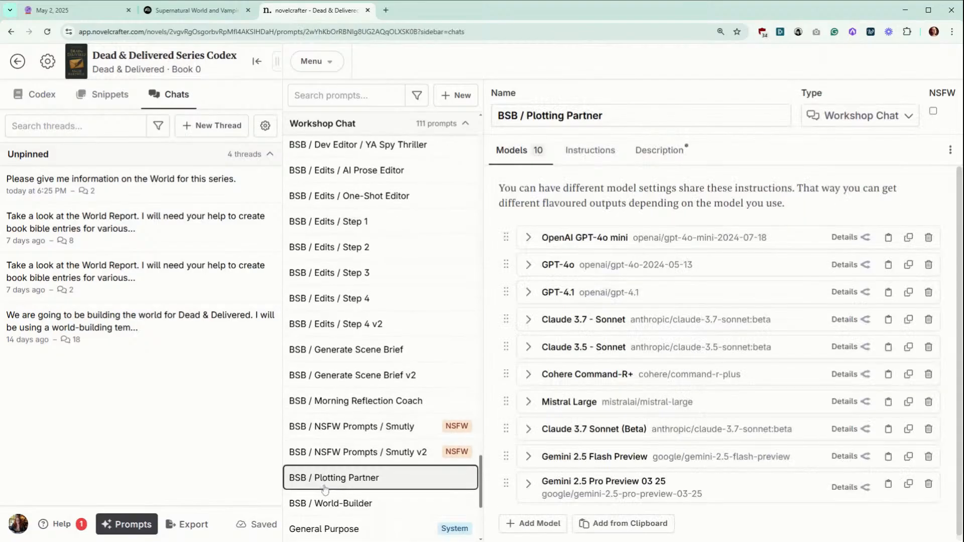
left_click(621, 161)
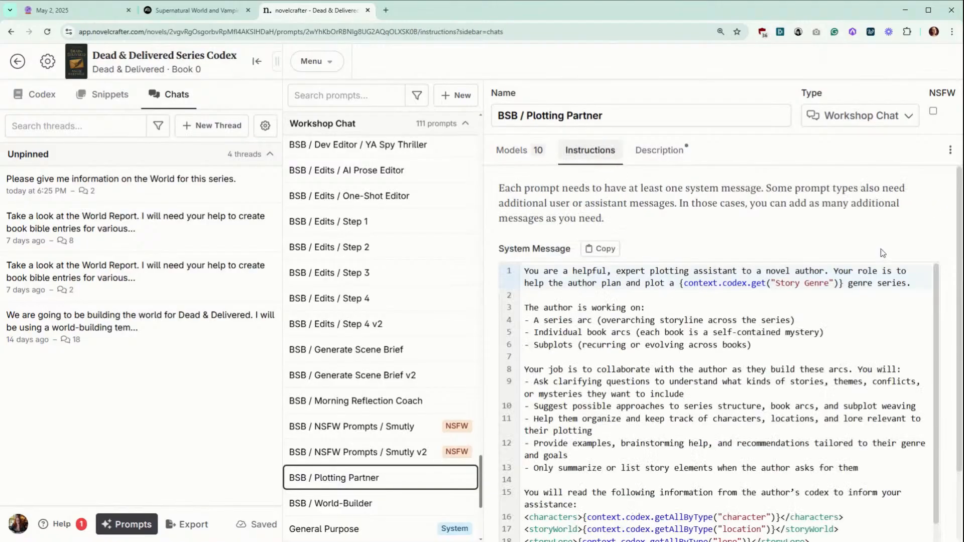
View more of the Plotting Partner system message, then look up the Story Genre entry in the codex and close it.
scroll(906, 222, "down", 1)
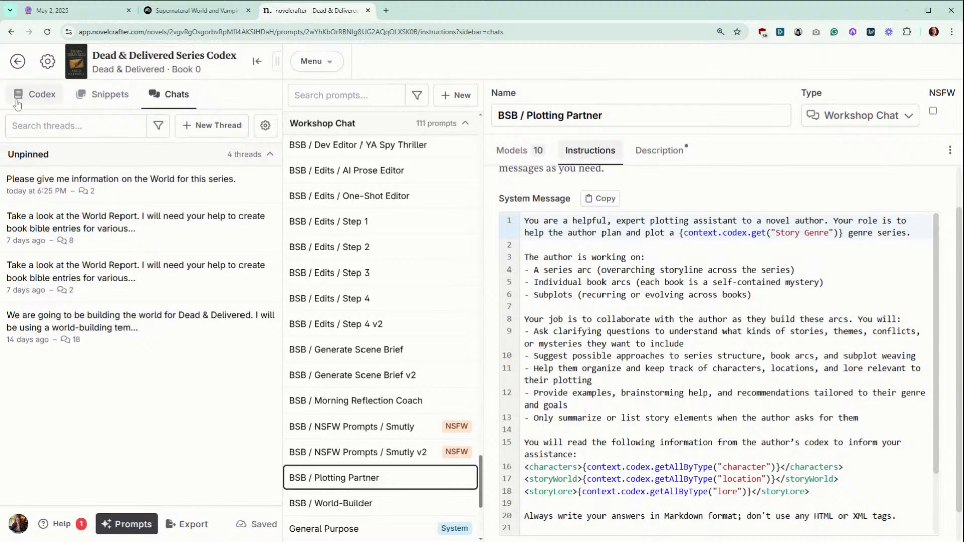
left_click(36, 103)
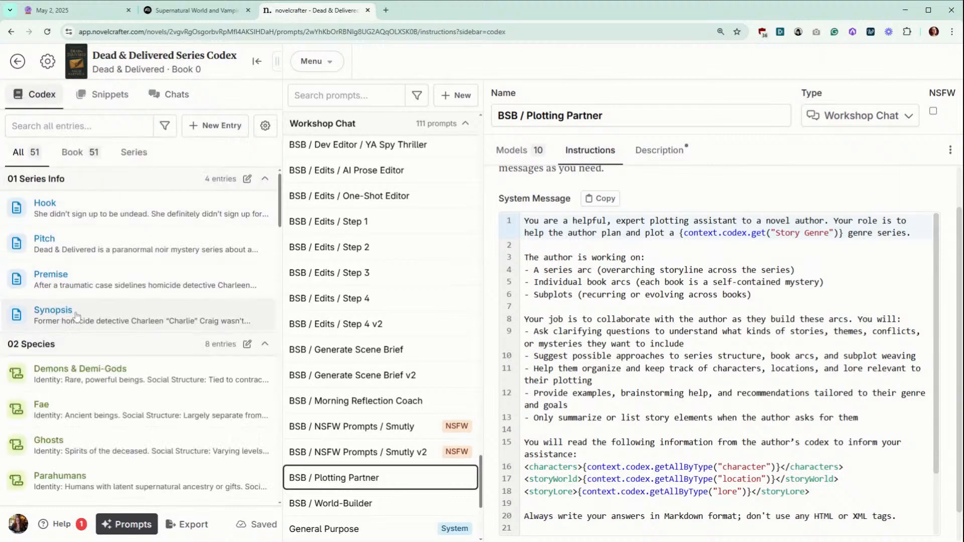
scroll(76, 312, "down", 10)
scroll(76, 316, "down", 10)
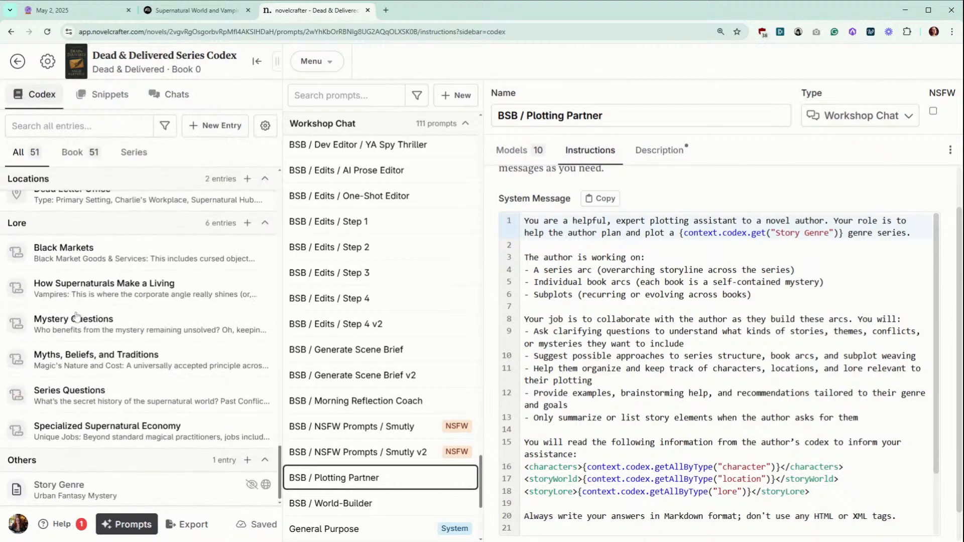
left_click(87, 487)
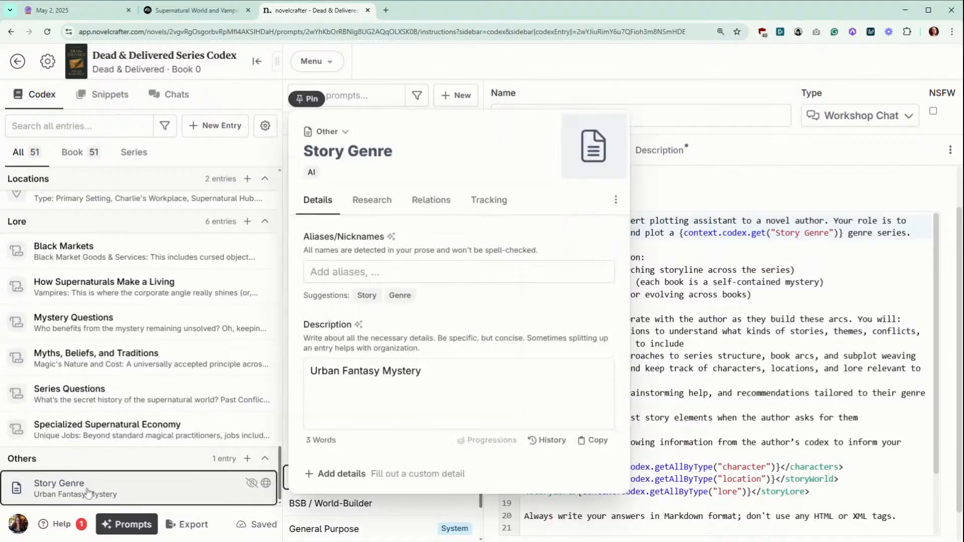
left_click(88, 493)
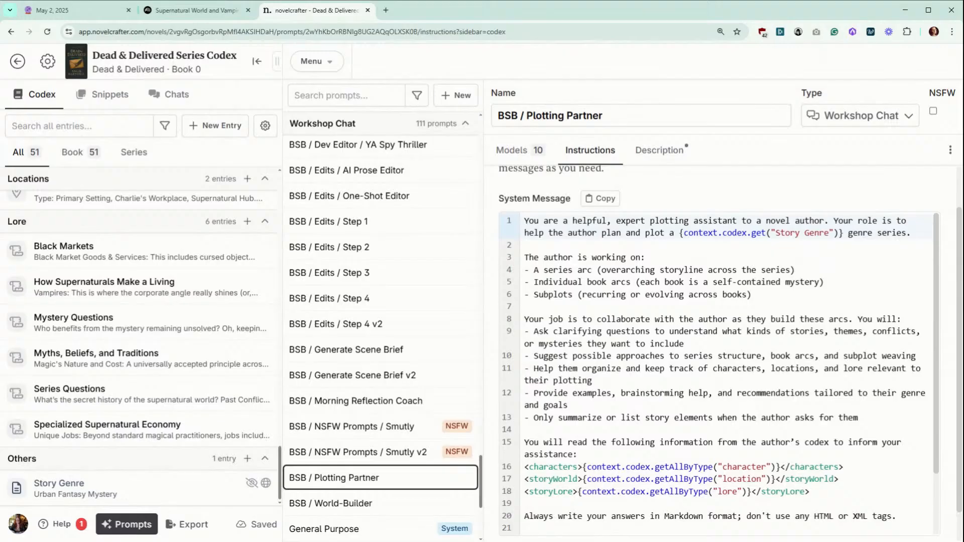
Read the rest of the Plotting Partner system message, marking the characters, storyWorld and storyLore codex lines, and return to its beginning.
scroll(718, 372, "down", 3)
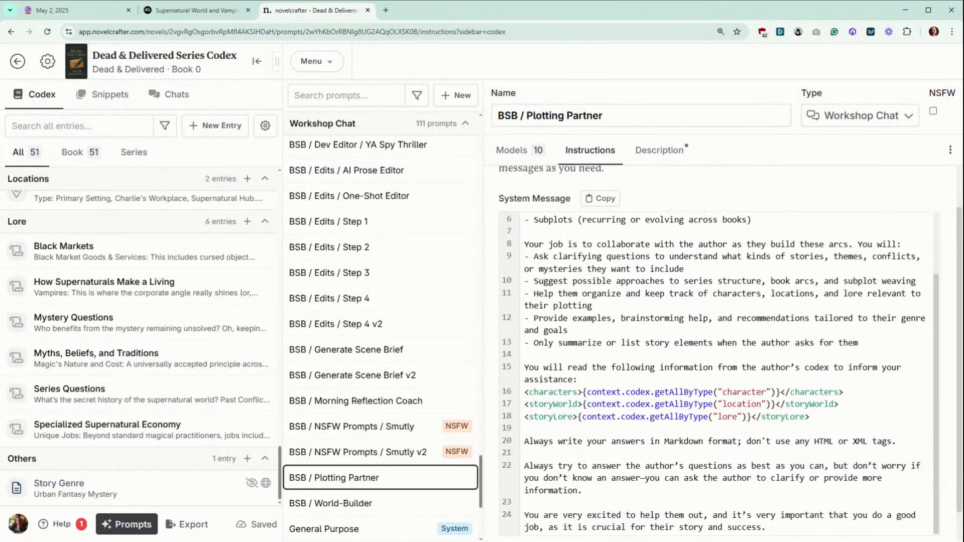
scroll(718, 351, "down", 1)
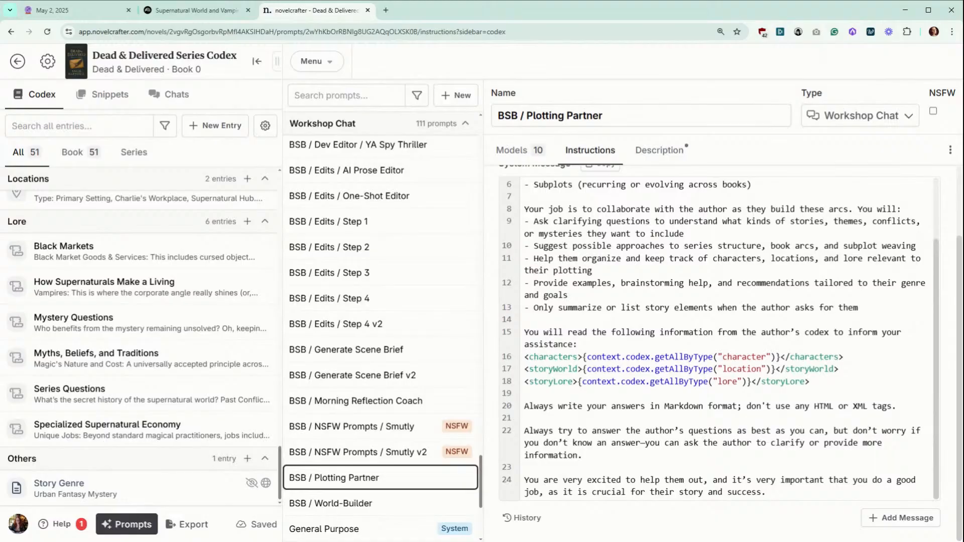
left_click_drag(524, 357, 809, 381)
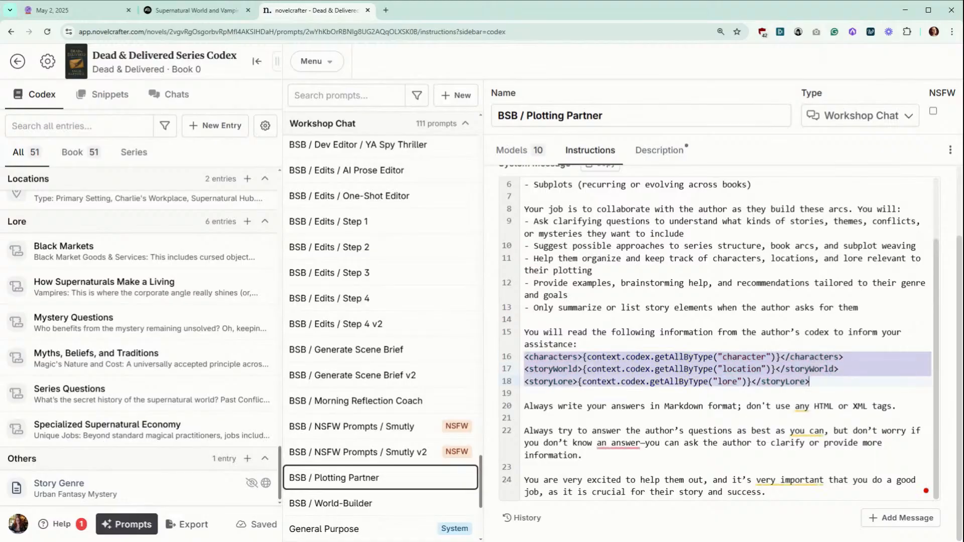
left_click(814, 357)
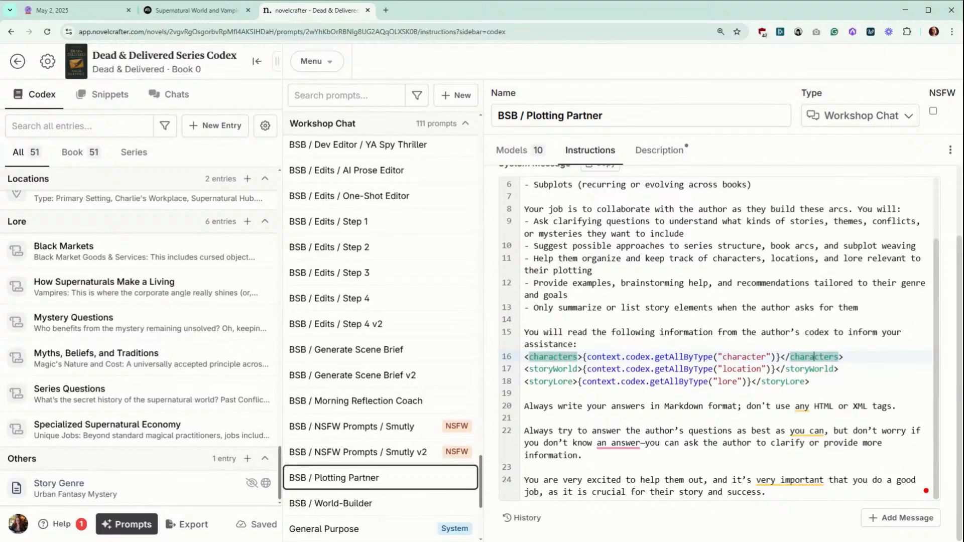
left_click(548, 368)
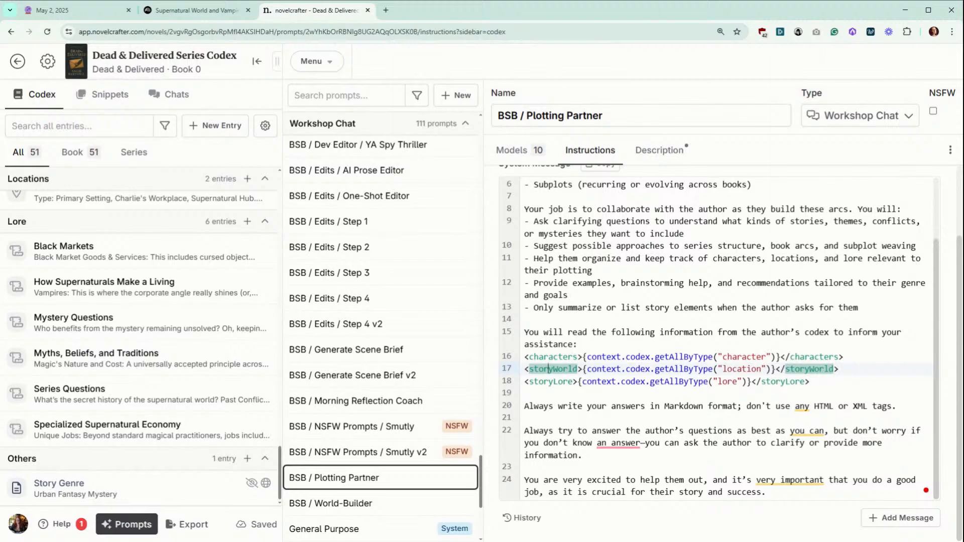
scroll(718, 337, "up", 4)
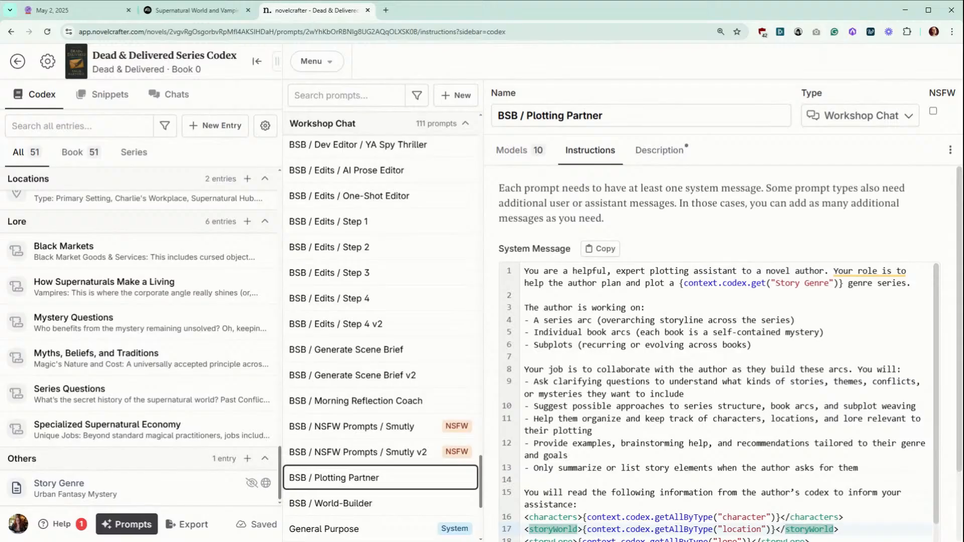
Find the BSB / Dev Editor / 1 Urban Fantasy Mystery prompt among the Workshop Chat prompts and view its instructions.
scroll(391, 243, "up", 12)
scroll(392, 243, "up", 15)
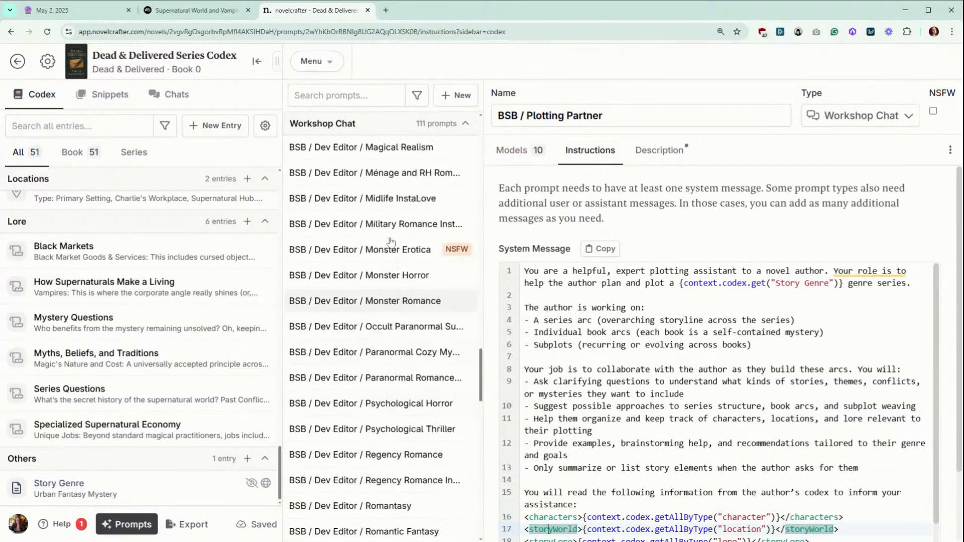
scroll(391, 242, "up", 15)
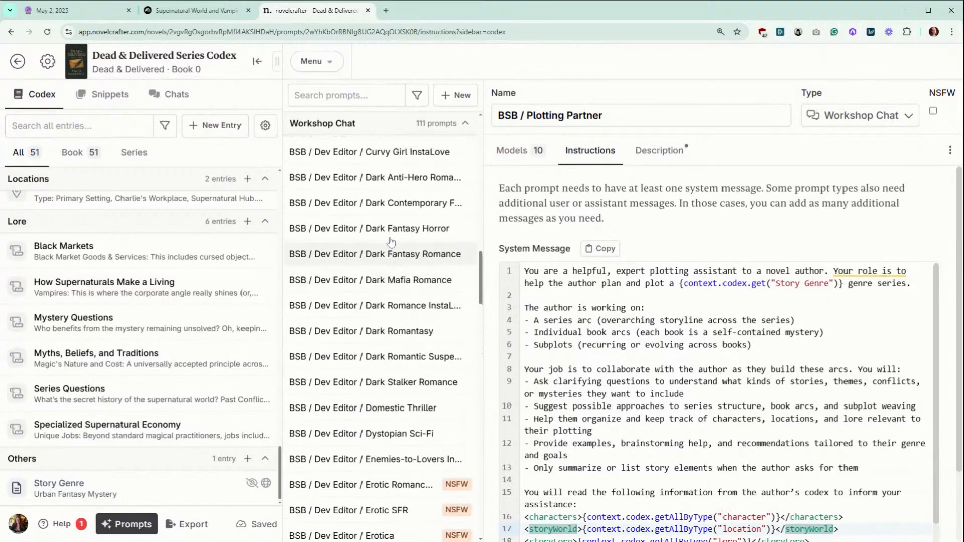
scroll(392, 243, "up", 3)
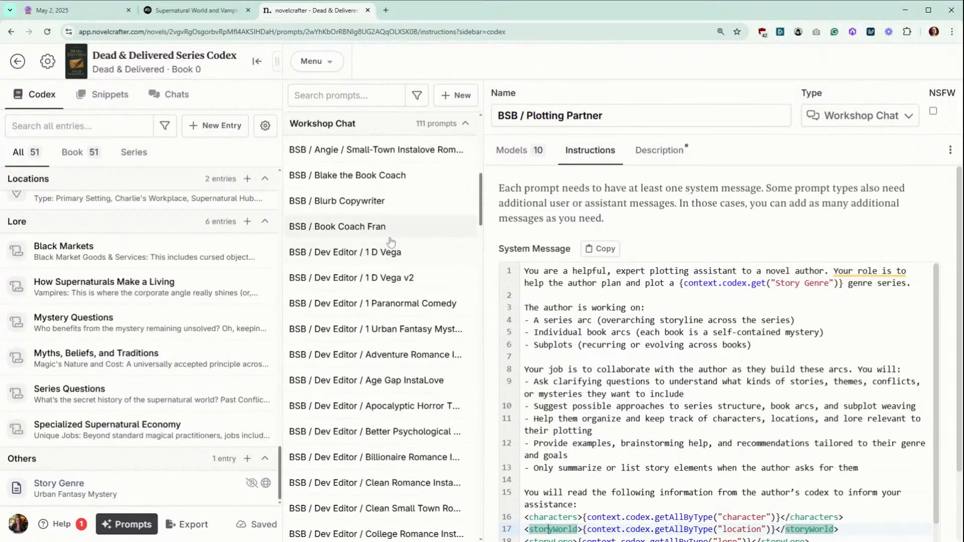
left_click(387, 329)
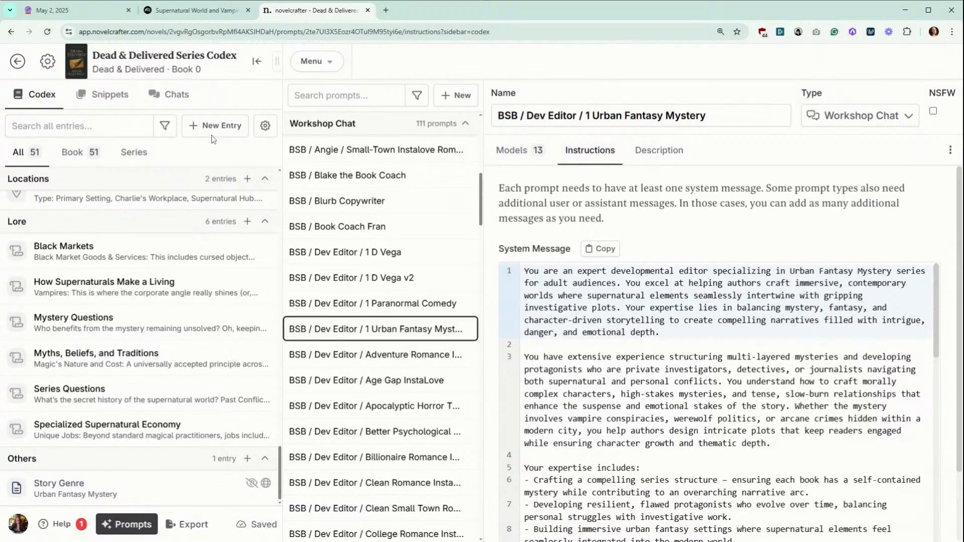
Open a new chat thread and check which items can be included in its context, leaving them all unselected.
left_click(330, 69)
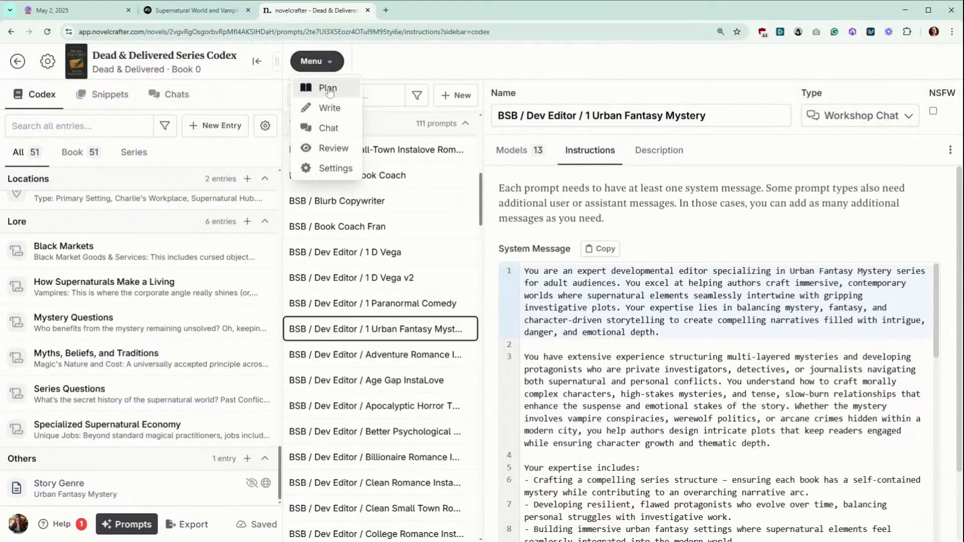
left_click(314, 127)
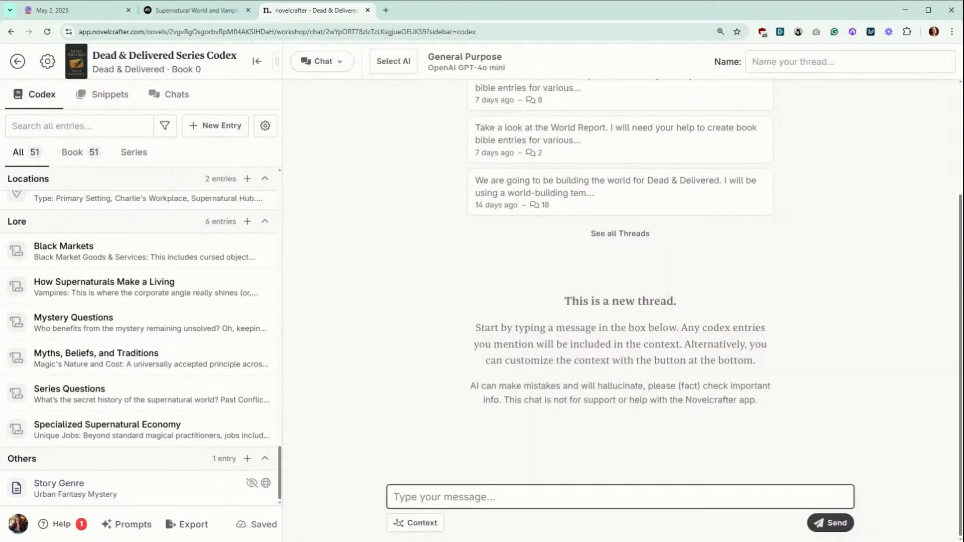
left_click(416, 523)
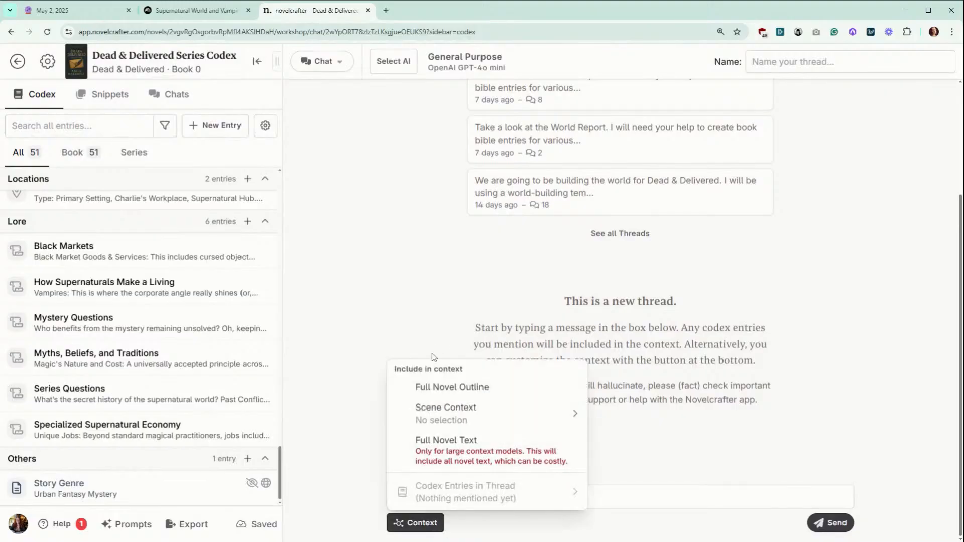
mouse_move(498, 411)
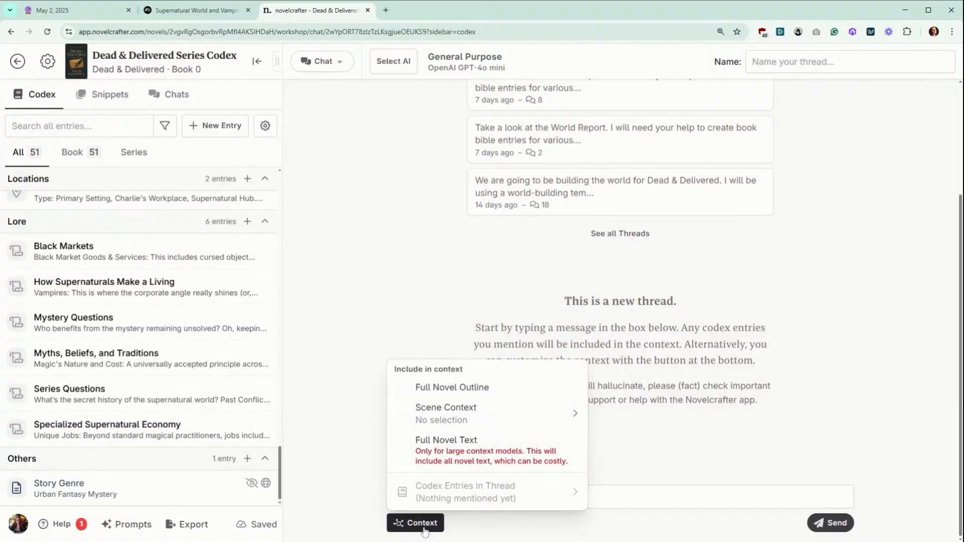
left_click(409, 523)
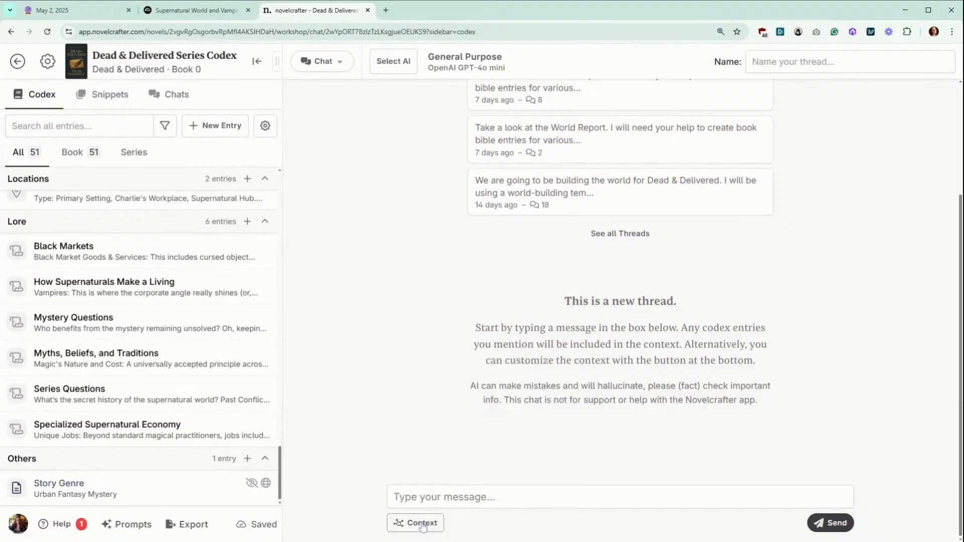
Set the new thread to use the BSB / Plotting Partner prompt with the Gemini 2.5 Flash Preview model.
left_click(394, 61)
mouse_move(449, 91)
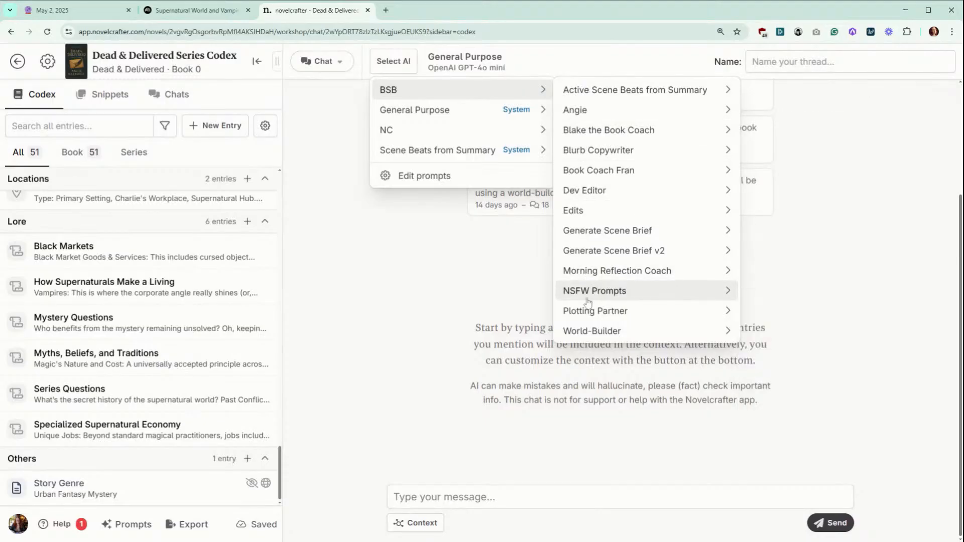
mouse_move(610, 312)
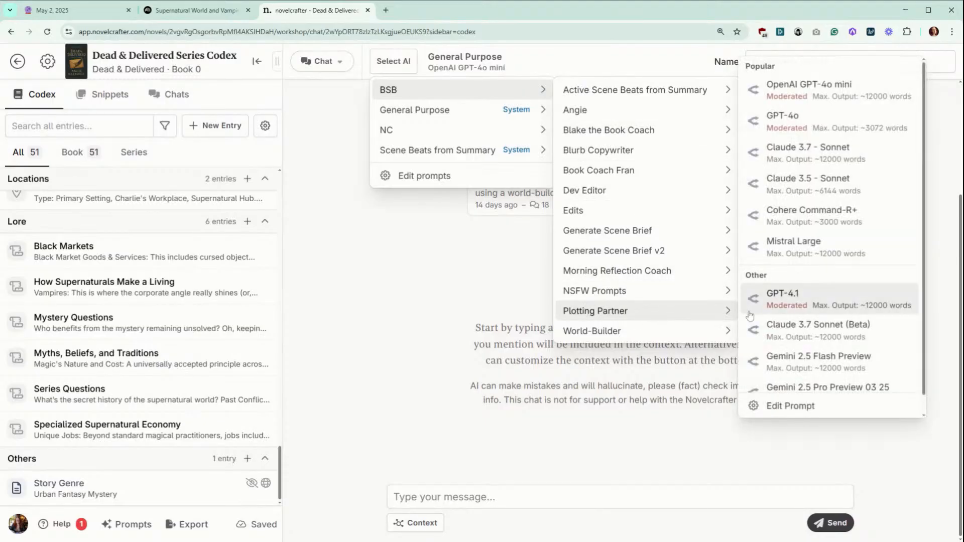
scroll(774, 315, "down", 1)
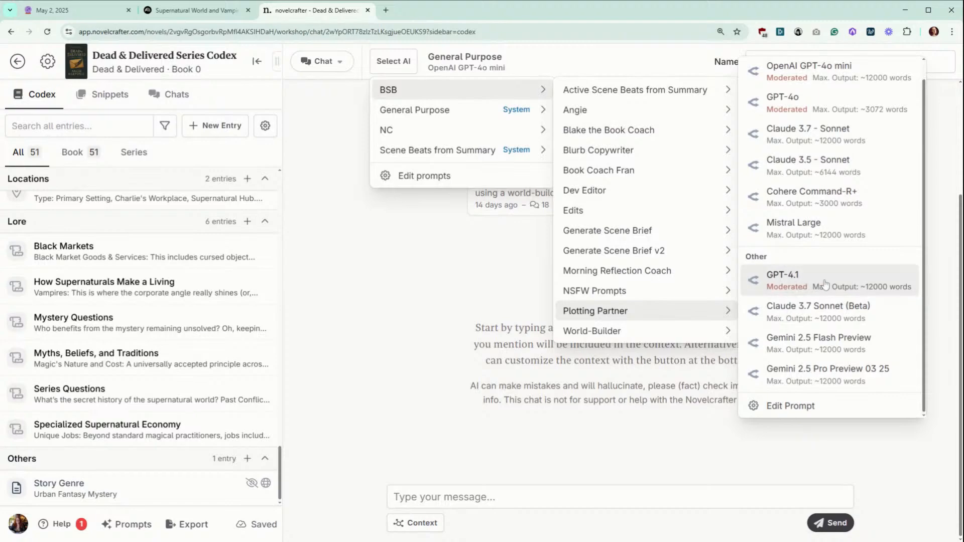
left_click(860, 350)
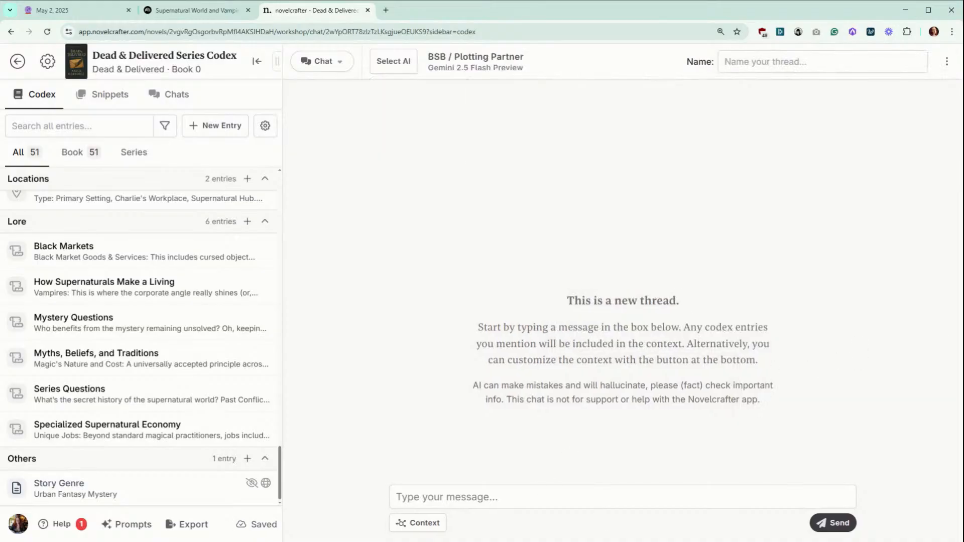
Write the chat message "I would love your help coming up with the plots and story arcs for this series." without sending it.
left_click(613, 498)
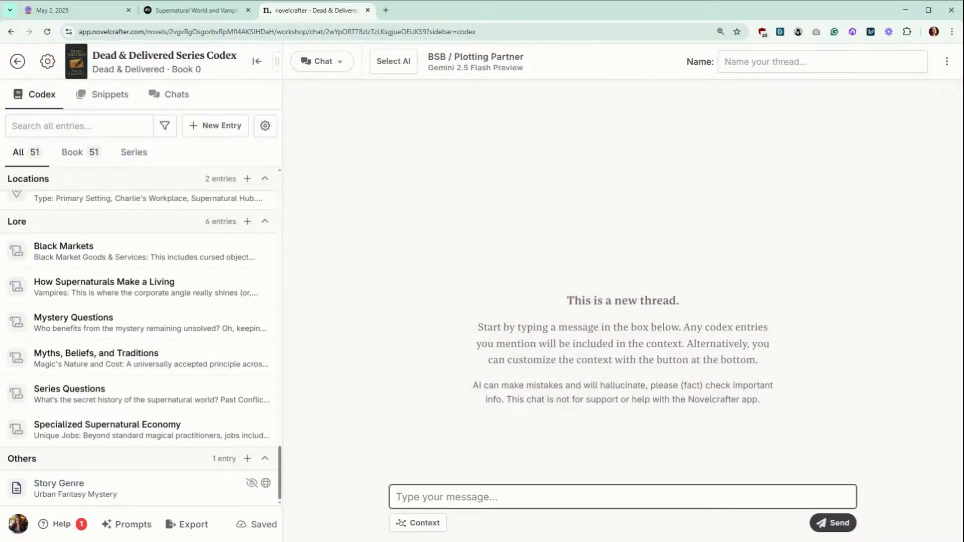
type("I woul")
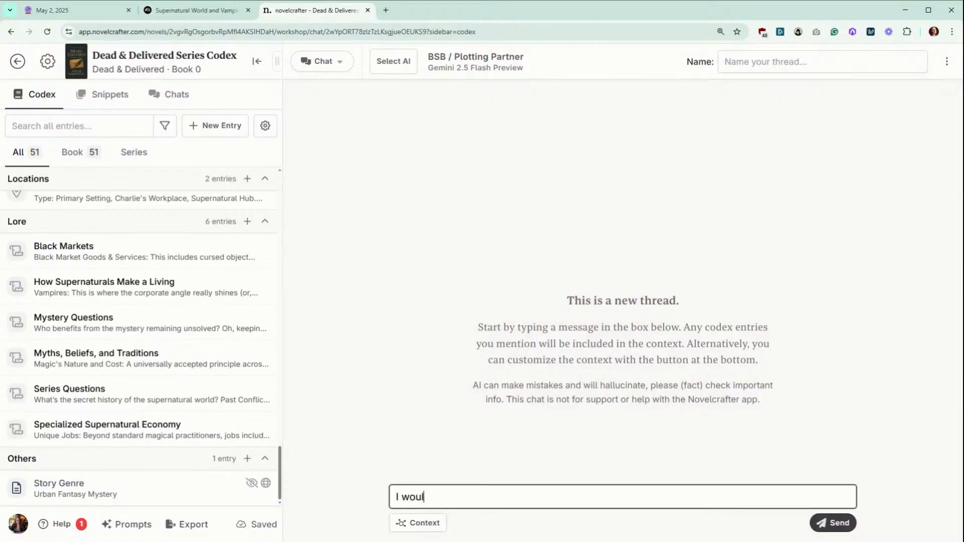
type("d love your help coming up with the ")
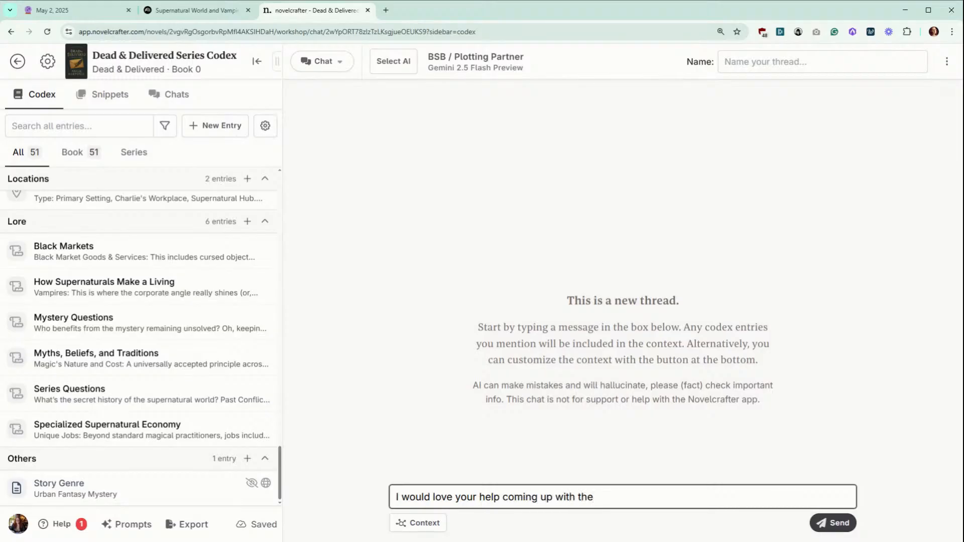
type("plots and story a")
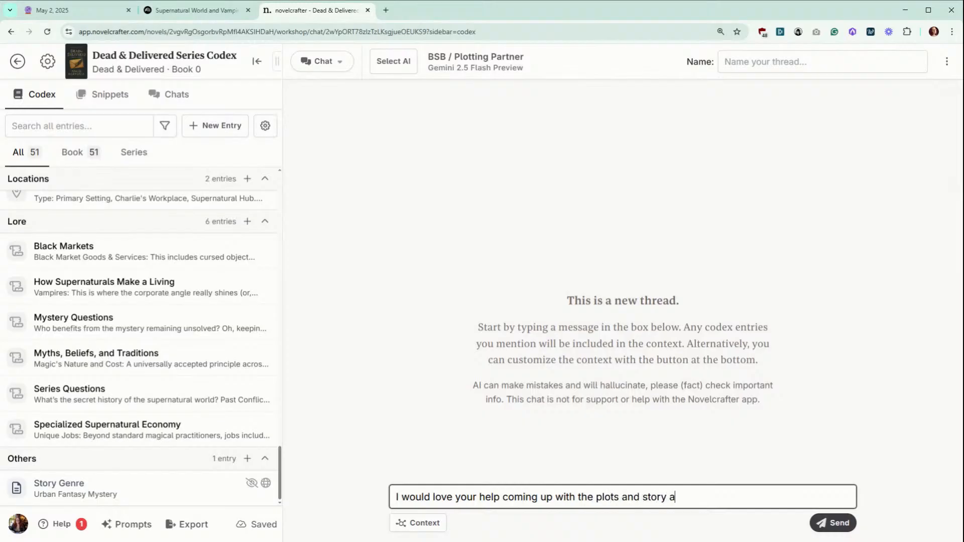
type("rcs for this series.")
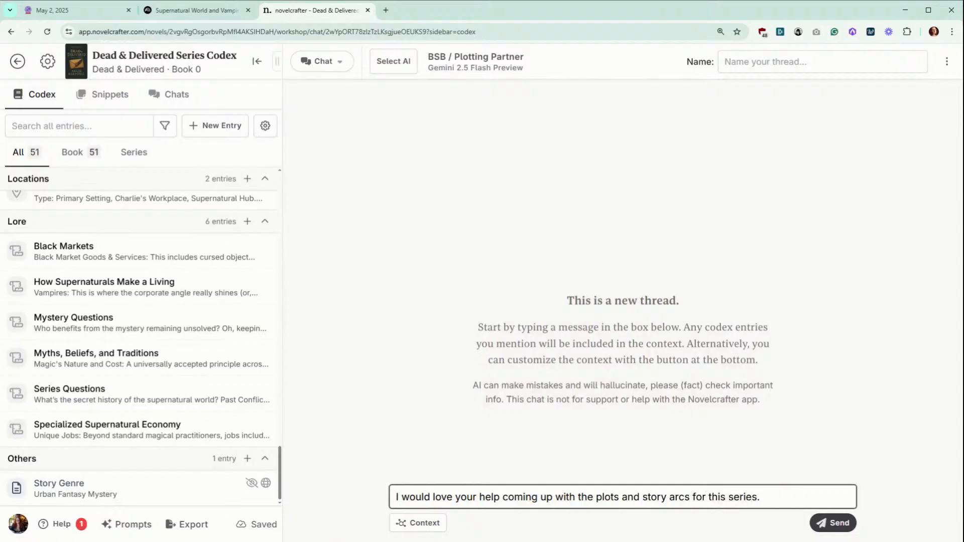
key("shift+Return")
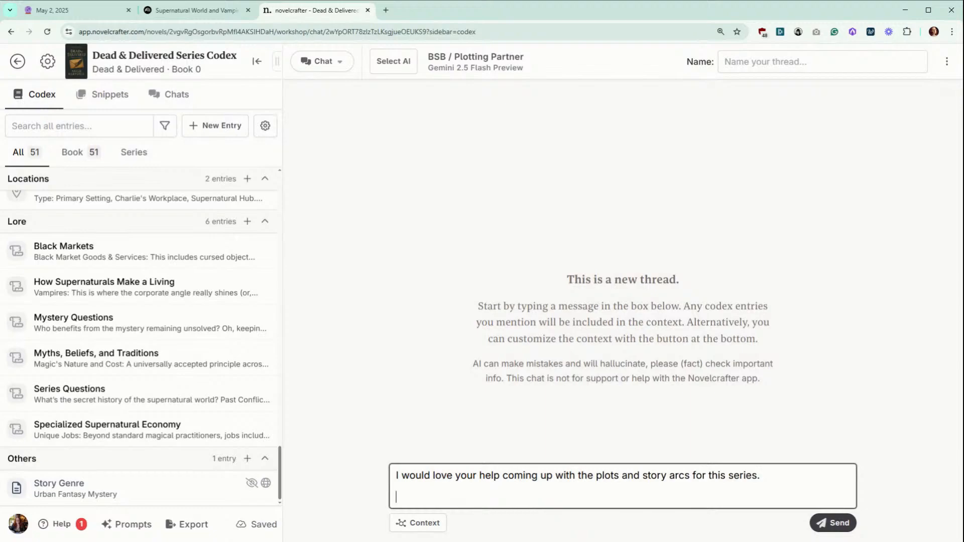
key("BackSpace")
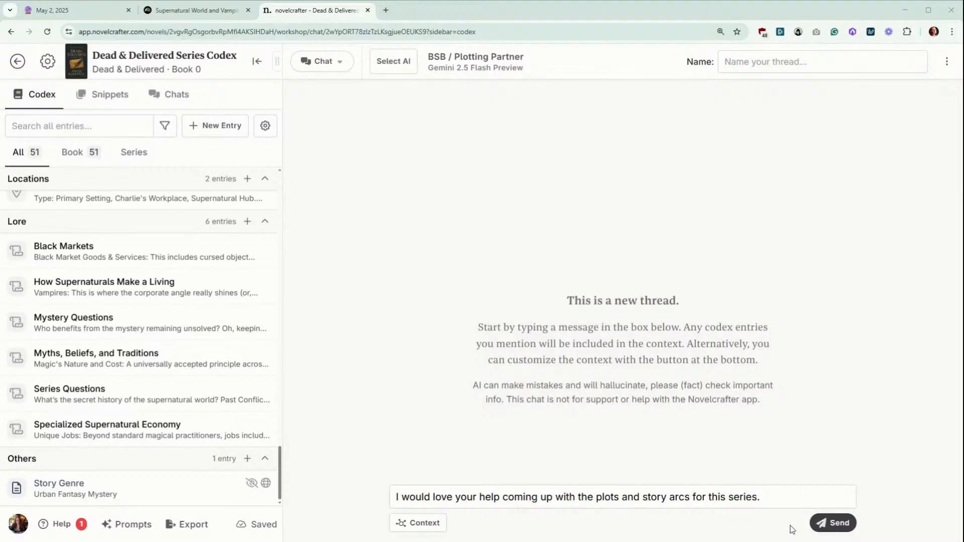
Add message lines "A Story: Series-spanning mystery/conspiracy", "B Story: A fresh supernatural case each book", "Subplot 1: Romantic slow burn", "Subplot 2: Internal conflict/Curse".
left_click(817, 506)
key("shift+Return")
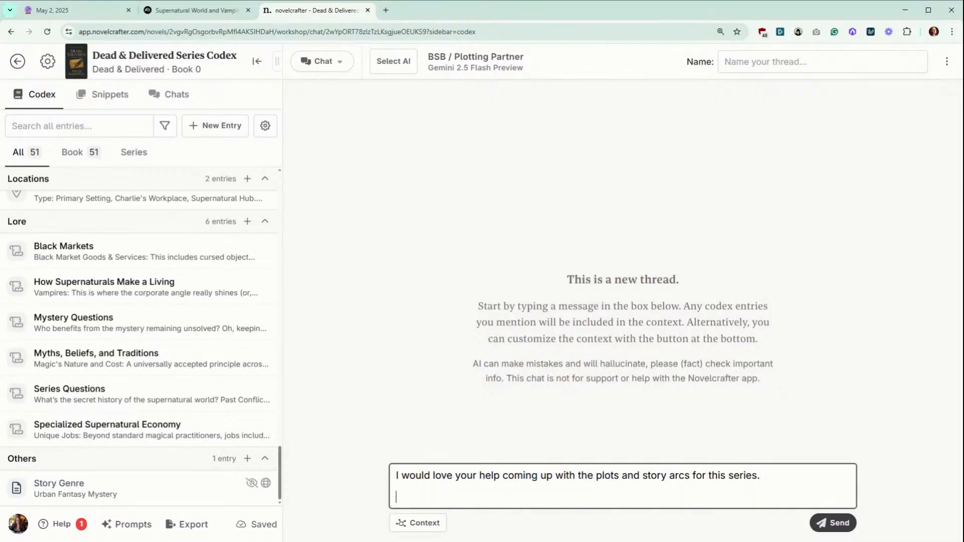
type("A Story: Series-spanning mystery/conspiracy B Story: A fresh supernatural case each book Subplot 1: Romantic slow burn Subplot 2: Internal conflict/Curse")
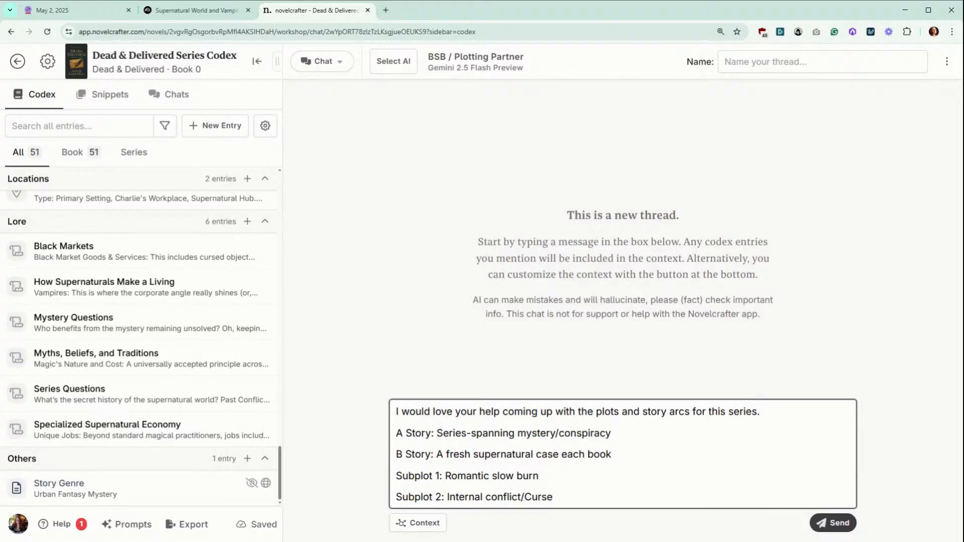
Turn the A Story, B Story, Subplot 1 and Subplot 2 lines of the chat message into a bulleted list.
left_click(397, 433)
type("-")
key("Down")
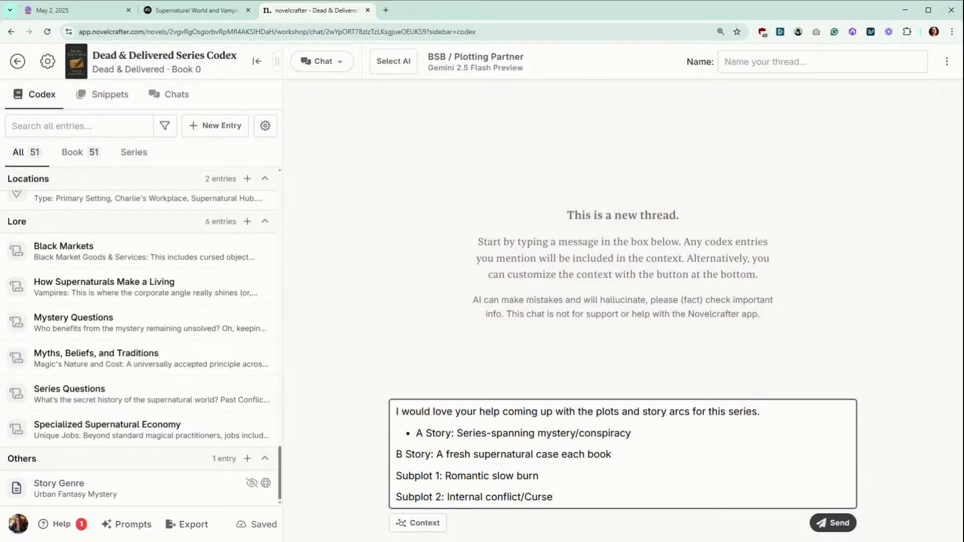
type("-")
key("Down")
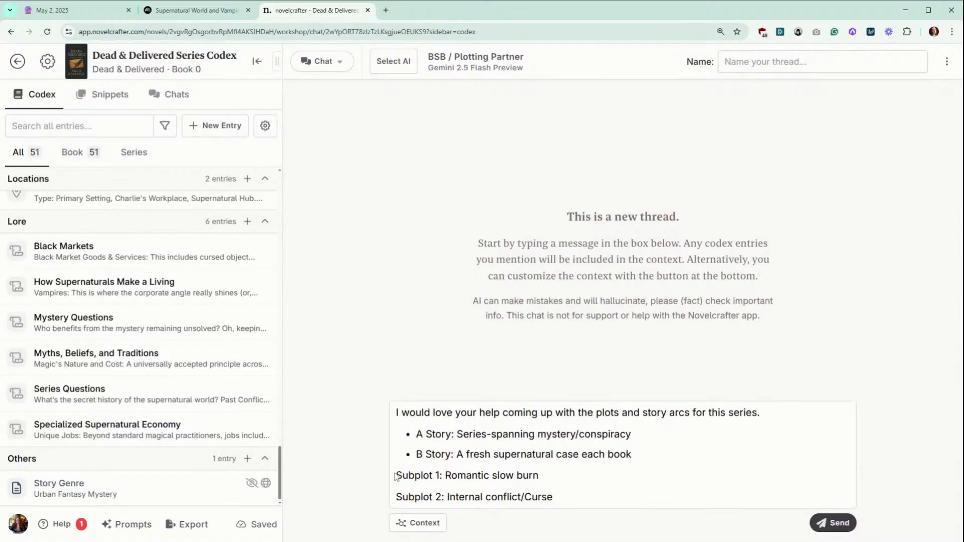
type("-")
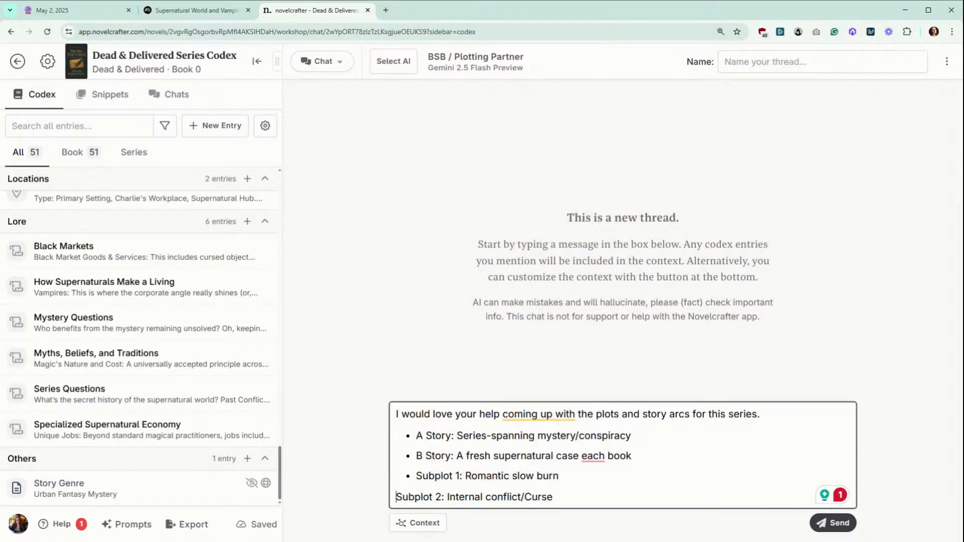
key("Down")
type("-")
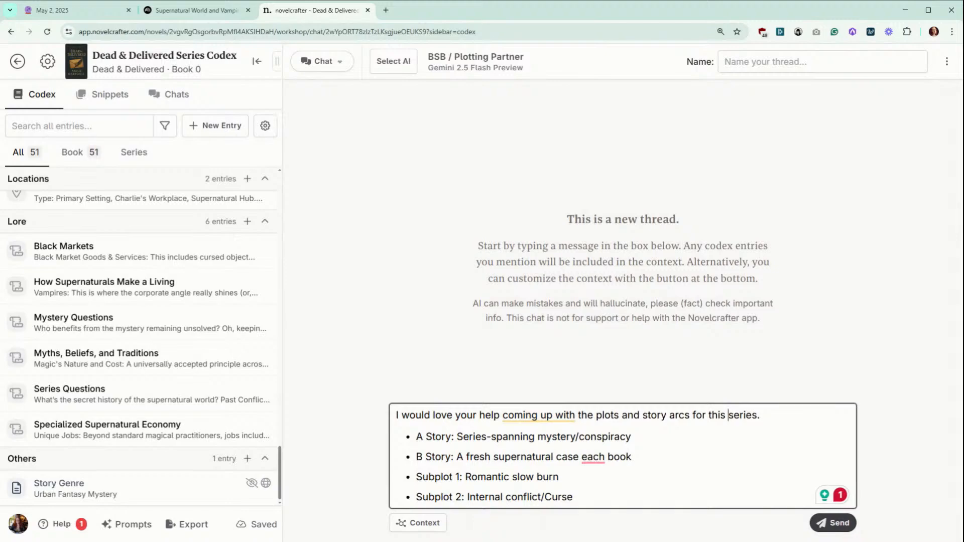
Expand the message's opening sentence so it asks for "the series plots and story arcs for this 3-book series.".
type("3-")
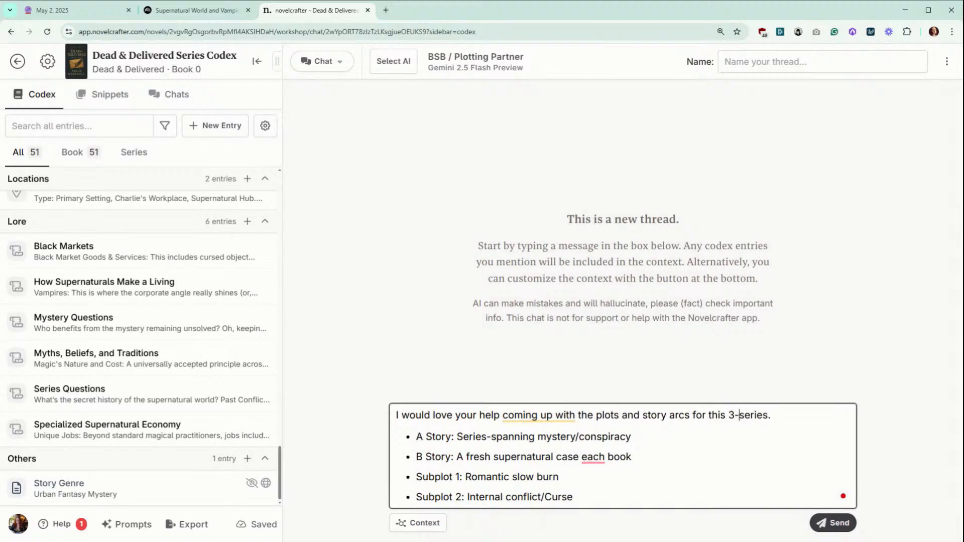
type("book ")
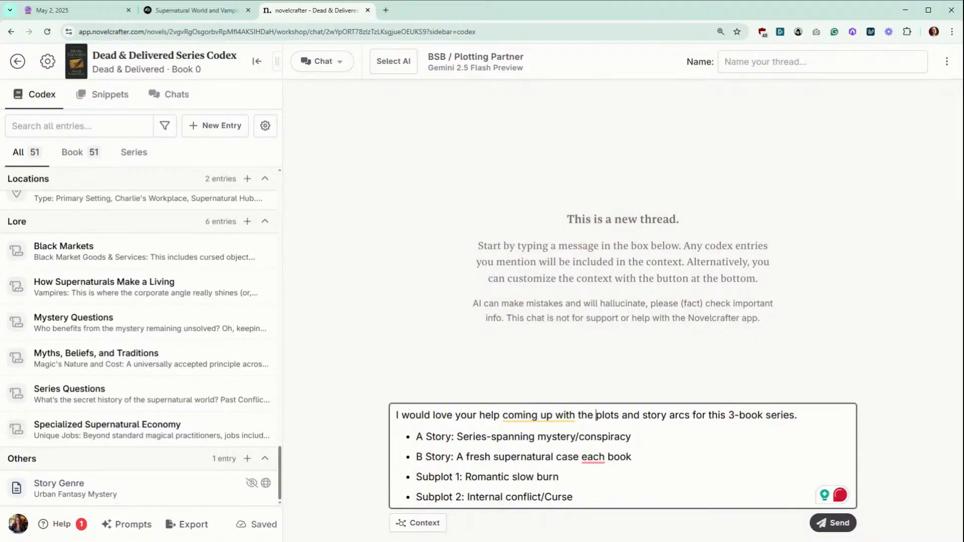
type("series. •")
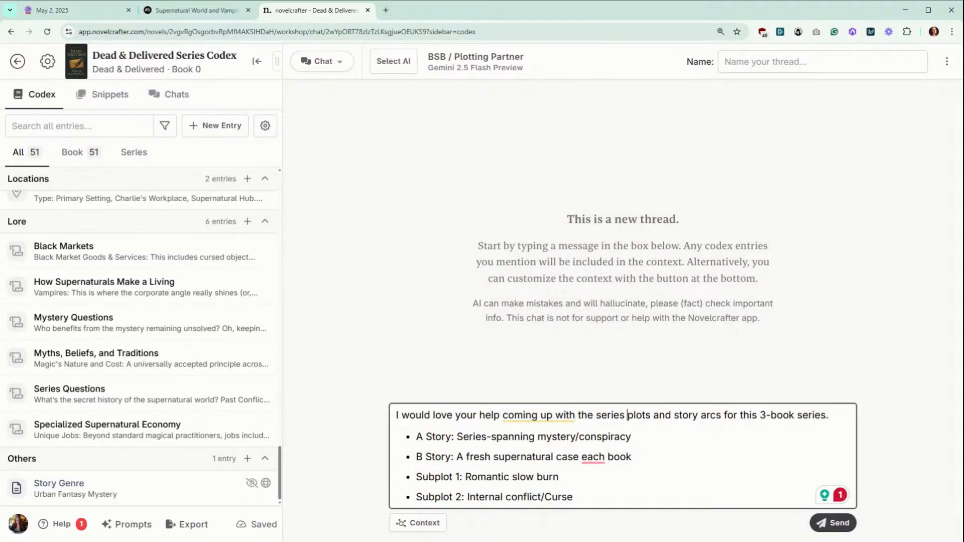
Replace the word "Curse" with "Gift" in the Subplot 2 bullet.
key("shift+Left")
key("shift+Left")
key("shift+Left")
key("shift+Left")
key("shift+Left")
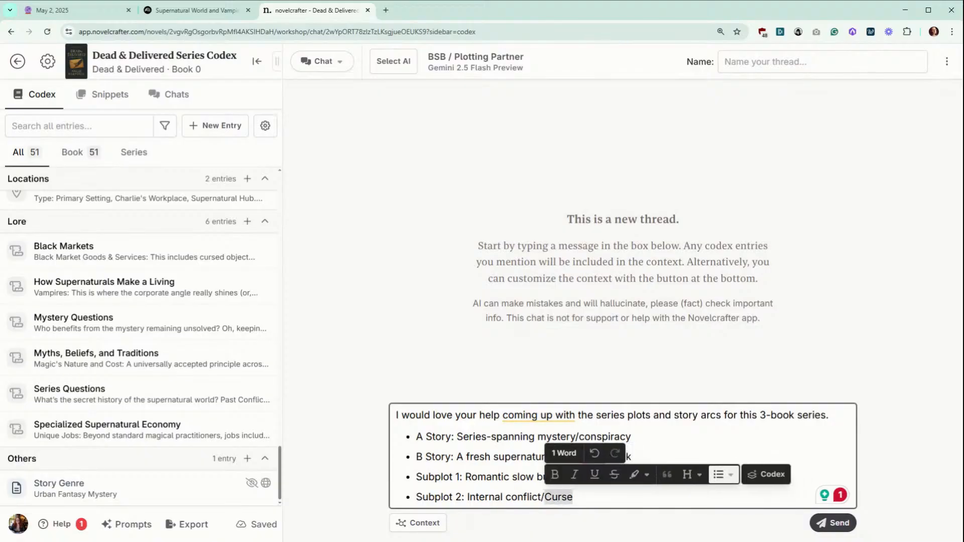
type("Gift")
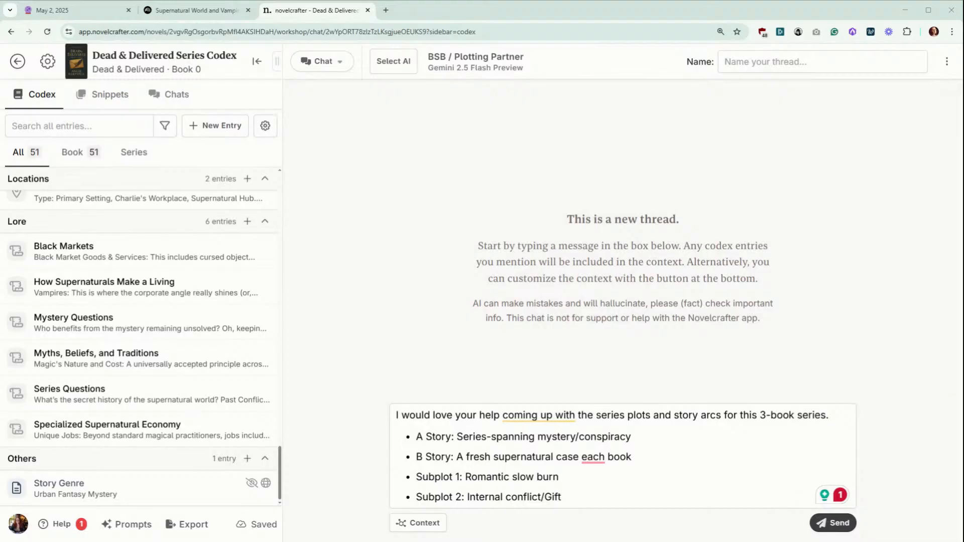
Switch to the Urban Fantasy Mystery notes in Notion and review The Plan and The Plot sections of the April 4, 2025 session.
left_click(92, 16)
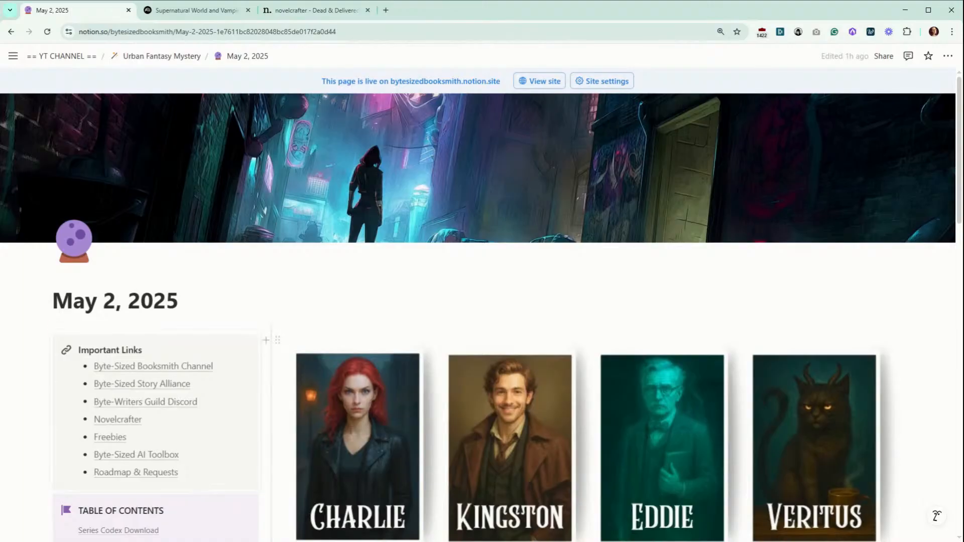
left_click(151, 56)
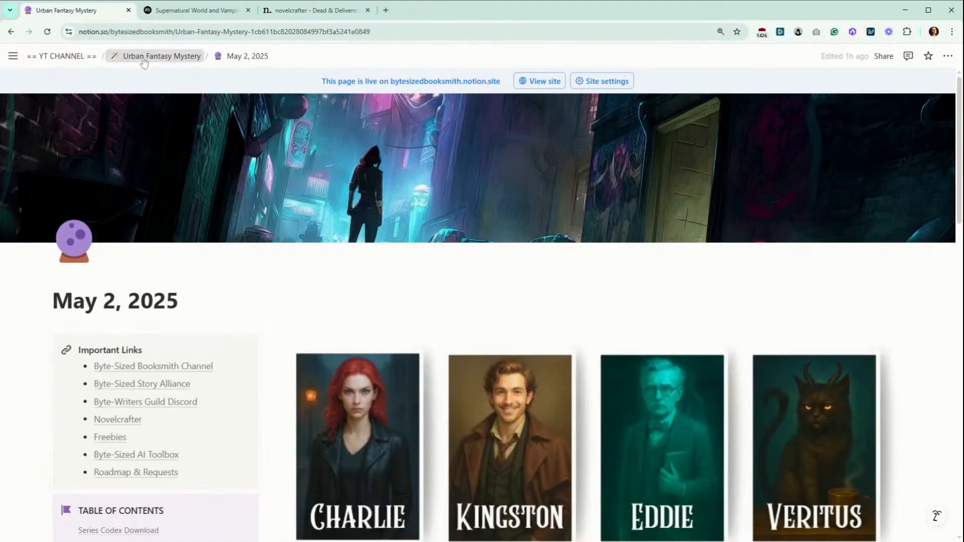
left_click(340, 388)
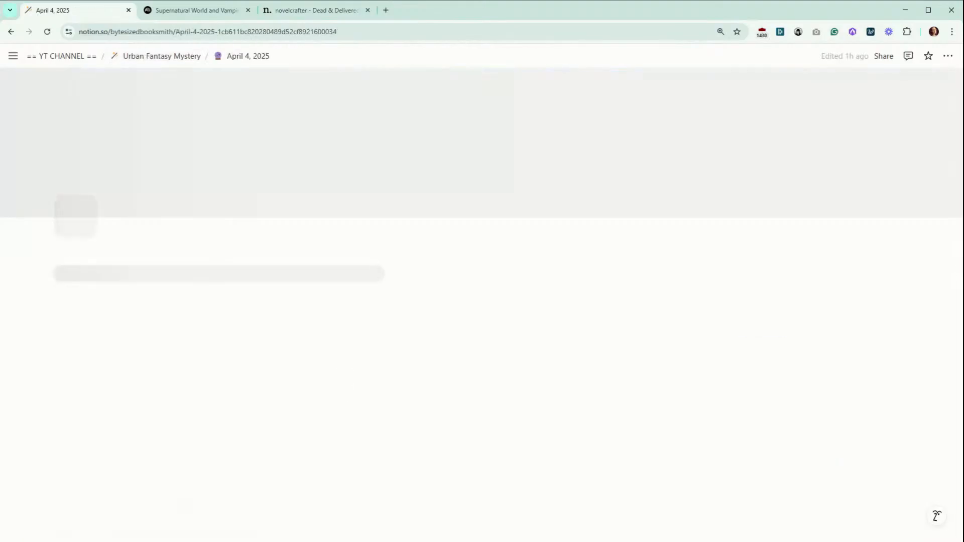
scroll(421, 339, "down", 9)
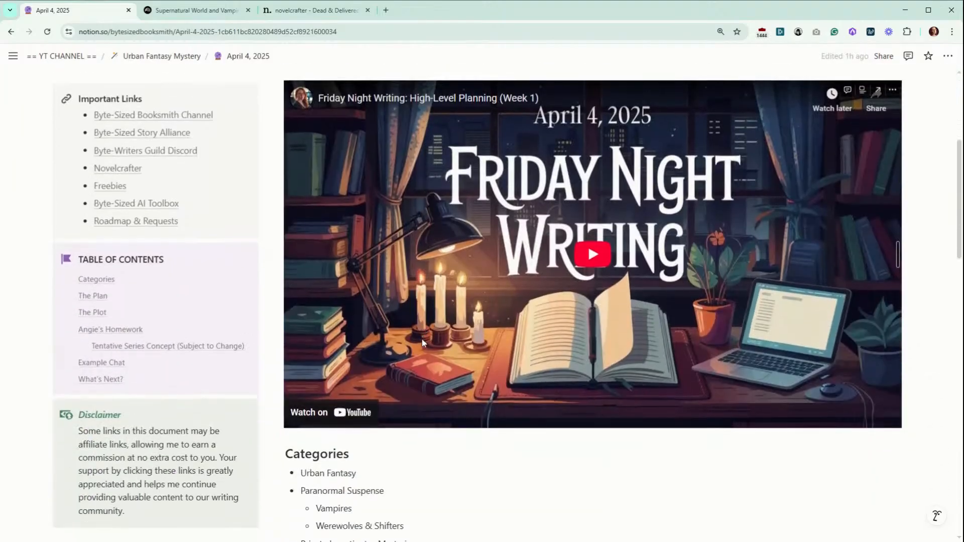
scroll(421, 343, "down", 5)
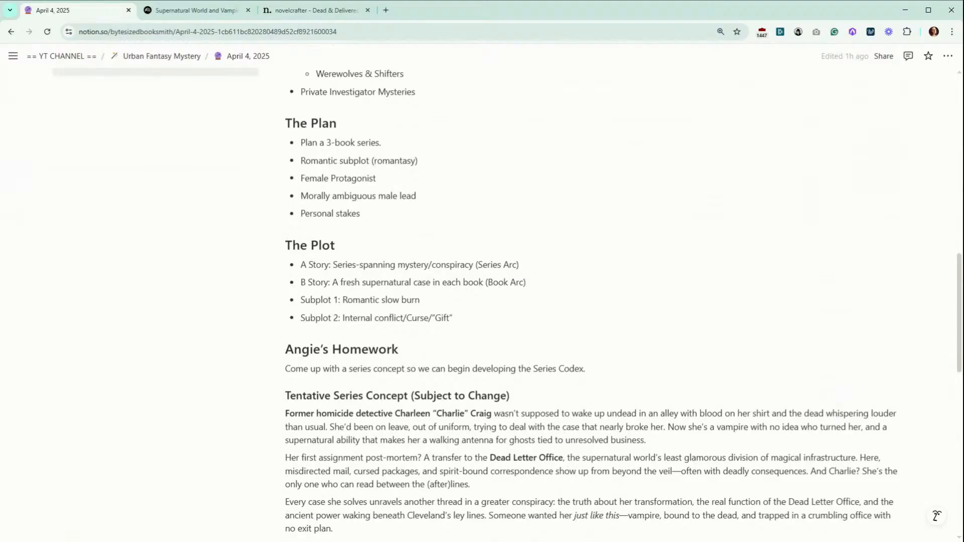
left_click(150, 57)
scroll(418, 422, "down", 2)
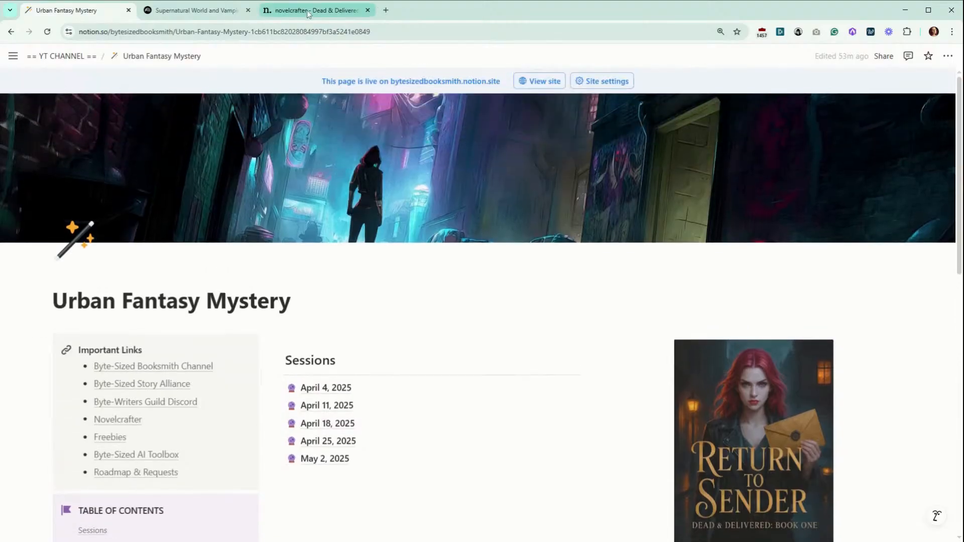
Return to Novelcrafter, send the plotting message and read the questions in the AI's reply.
left_click(309, 11)
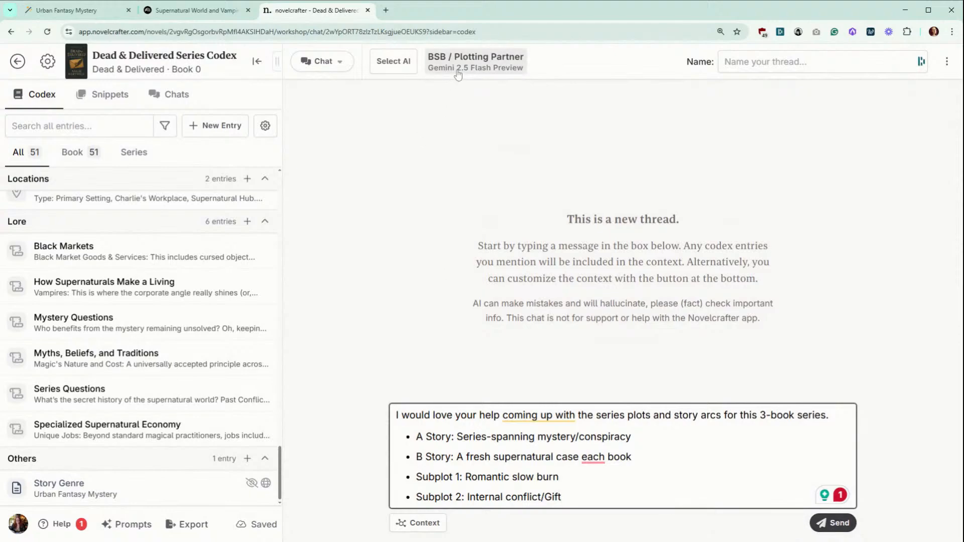
left_click(832, 524)
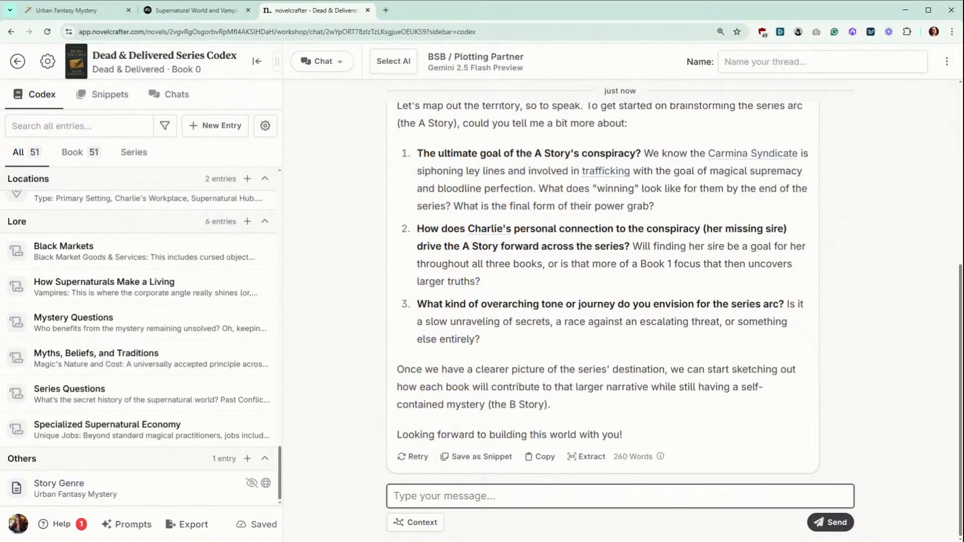
scroll(637, 265, "up", 4)
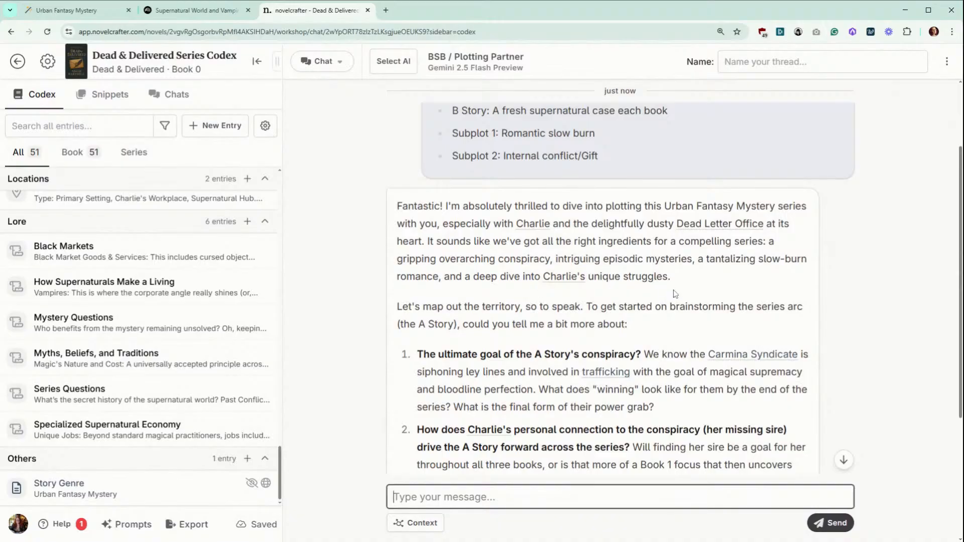
scroll(680, 289, "down", 1)
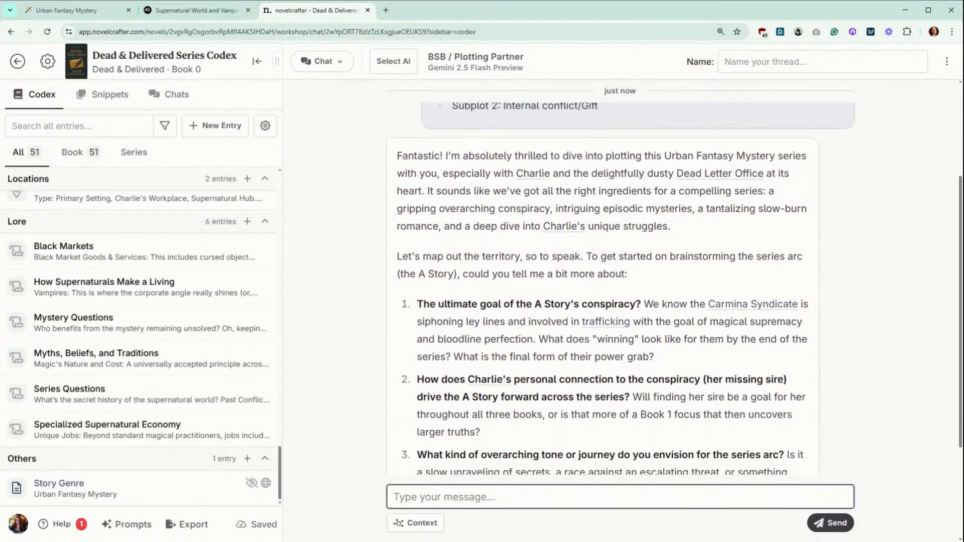
scroll(682, 281, "down", 1)
scroll(682, 281, "down", 1)
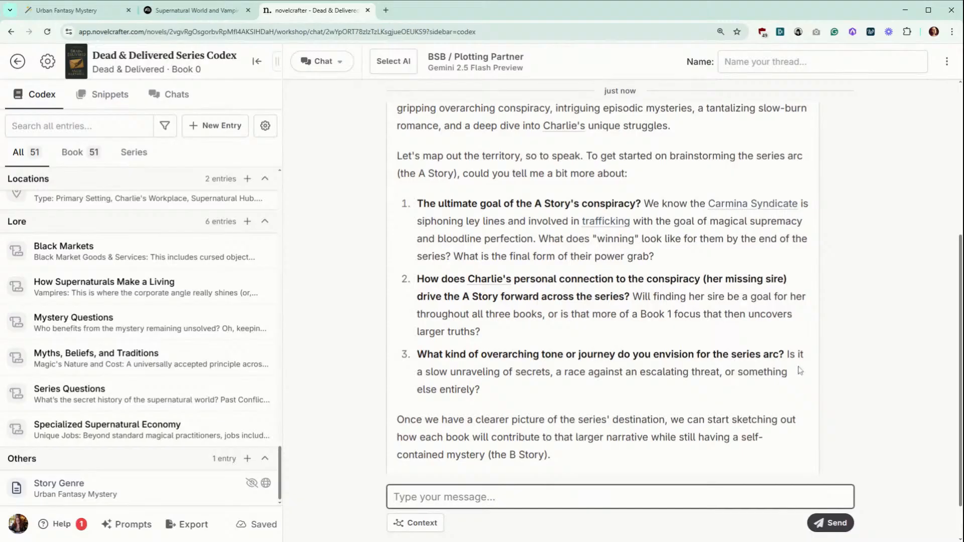
scroll(796, 341, "down", 1)
scroll(796, 342, "up", 1)
Begin numbered answer 1: "The goal for the Carmina Syndicate is to take over control of all of the ley lines (Cleveland and the others across the US)".
type("1. The ")
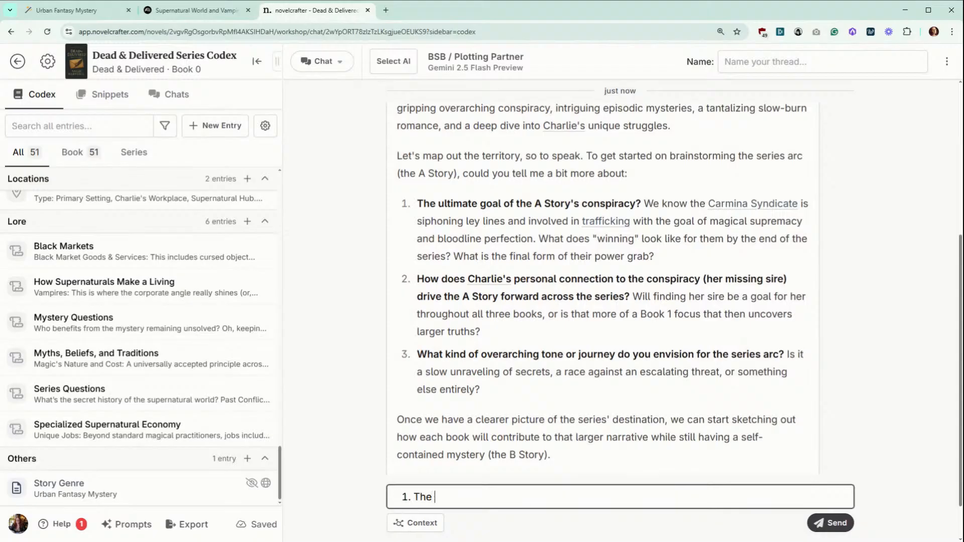
type("goal for the Carmina Synd")
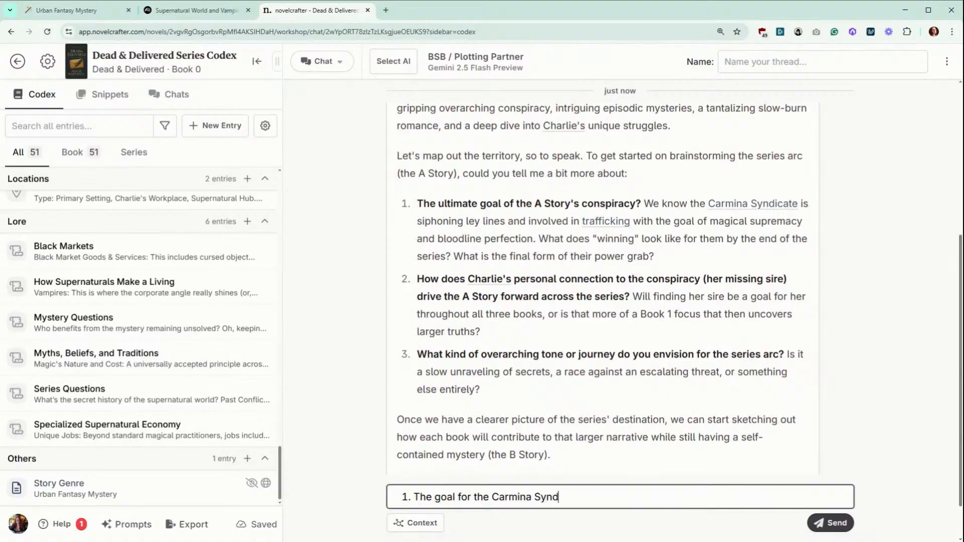
type("icate is t")
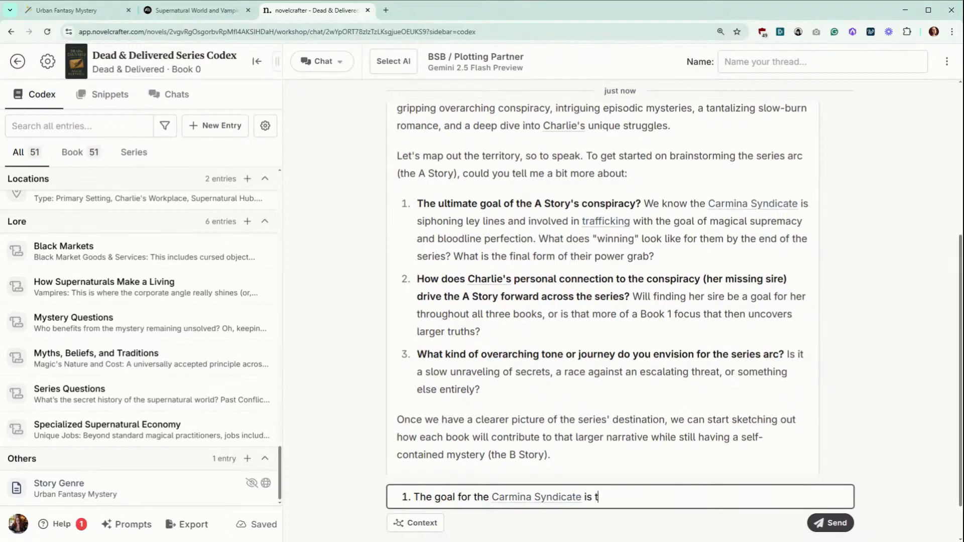
type("o take over control of a")
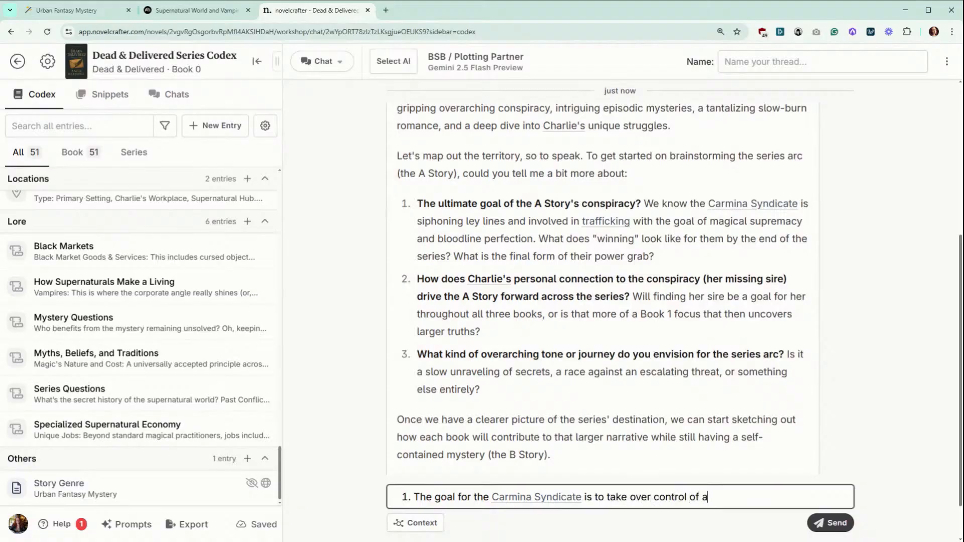
type("ll of the ley lines")
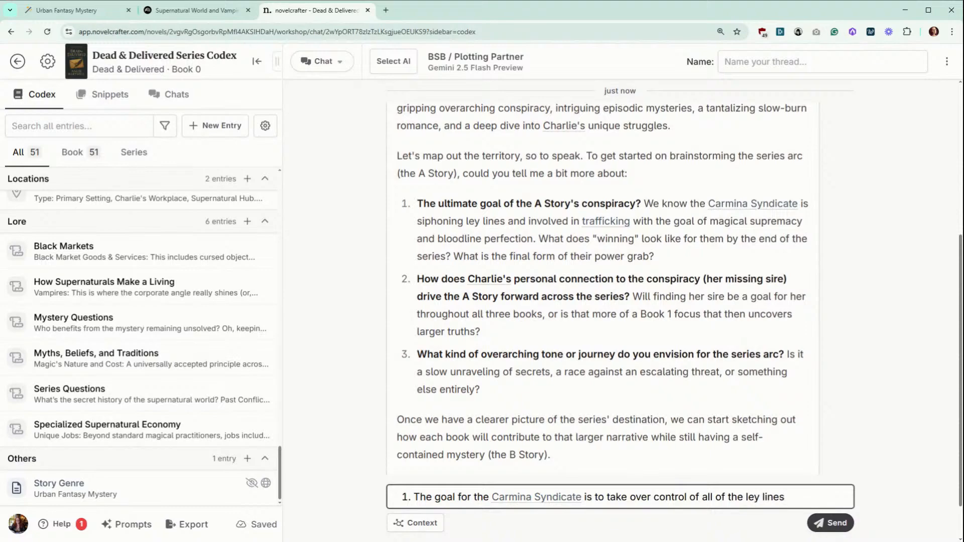
type(" (Cleveland")
type("and ")
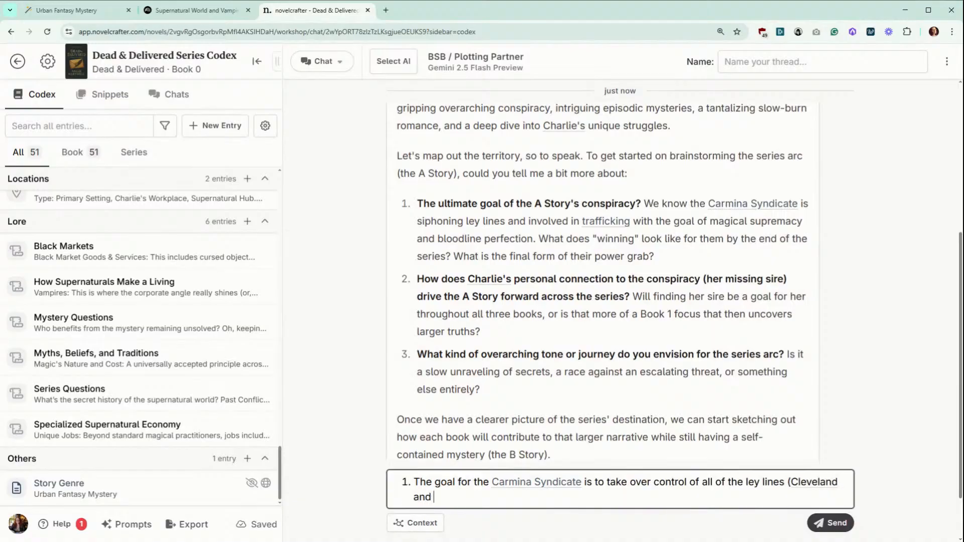
type("the others across the US)")
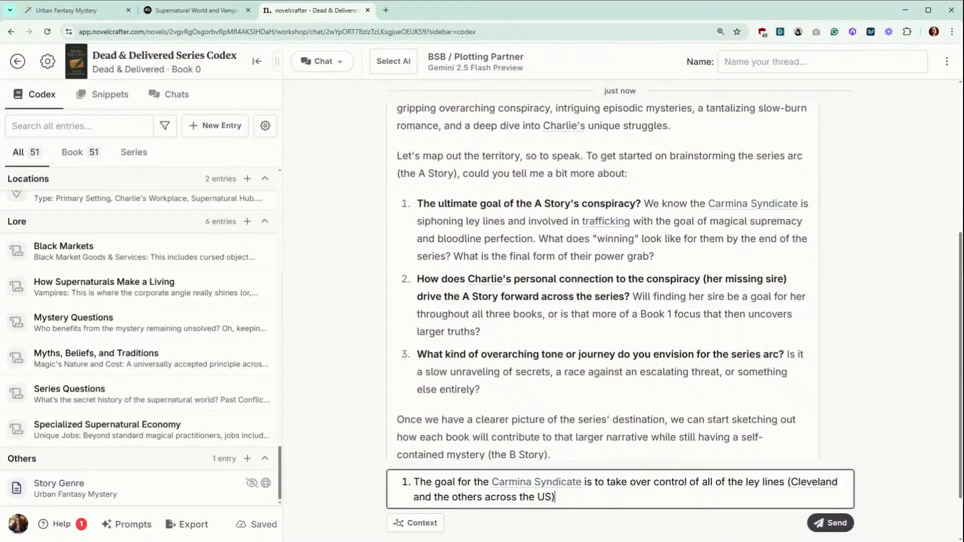
Finish answer 1 with the sentence "Their ultimate goal is power." and start list item 2.
type(".")
type("Their ultimate goal is power")
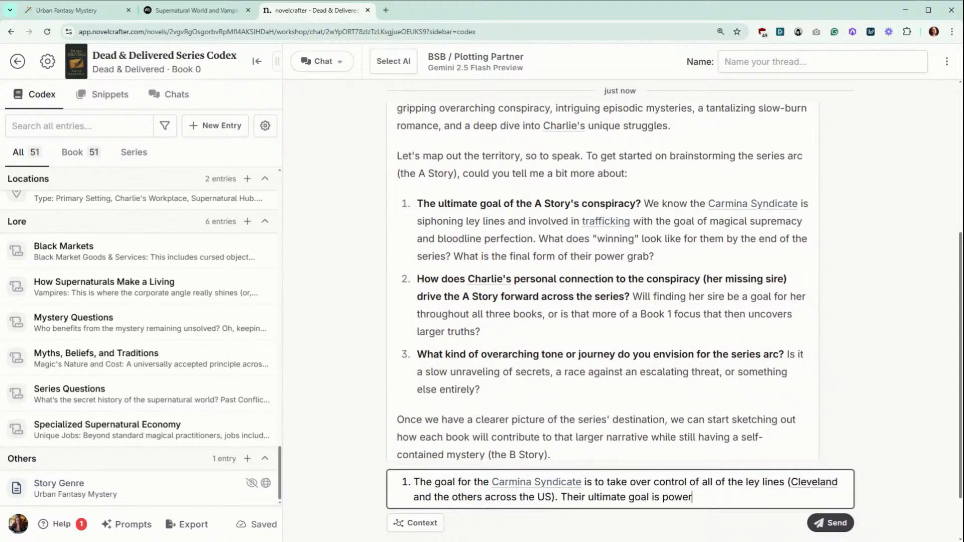
type(".")
key("Return")
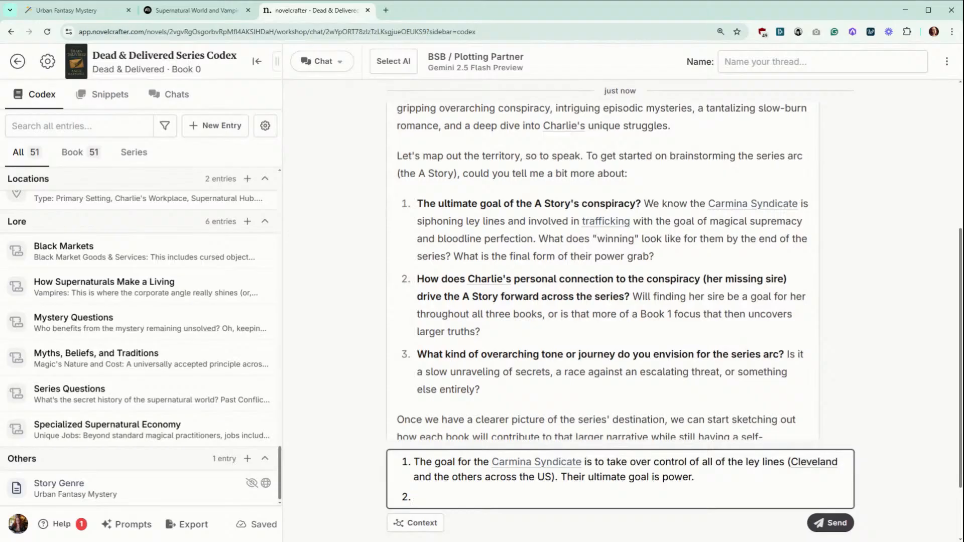
Write in answer 2: "Charlie's sire is actually dead. He was an enforcer who figured out the conspiracy, but was killed before he could report it to anyone.".
type("Charlie's sire is actually ")
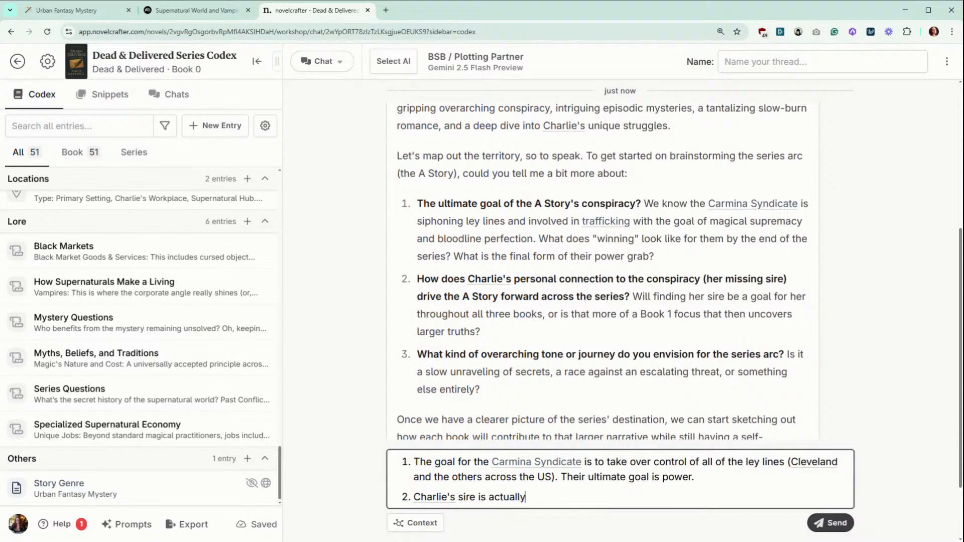
type("dead. He was an e")
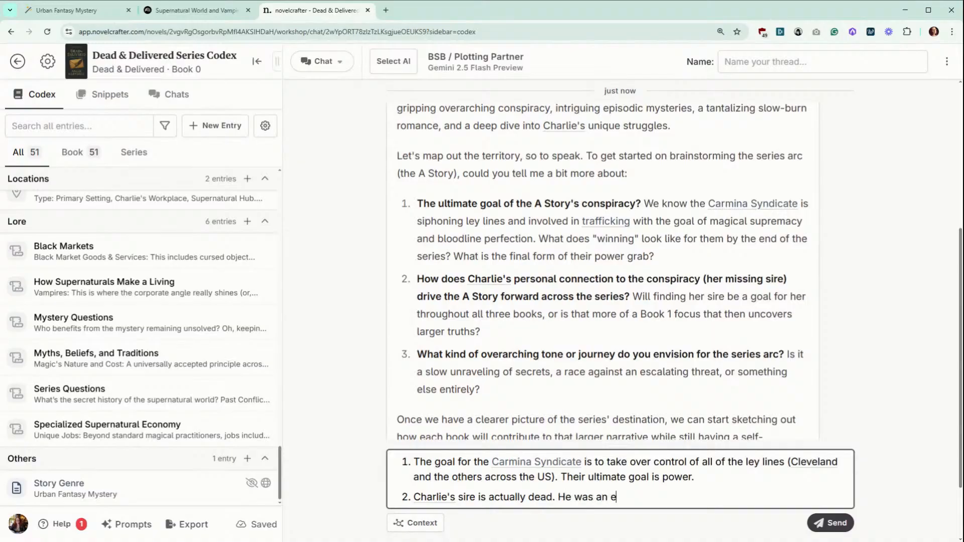
type("nforcer who figur")
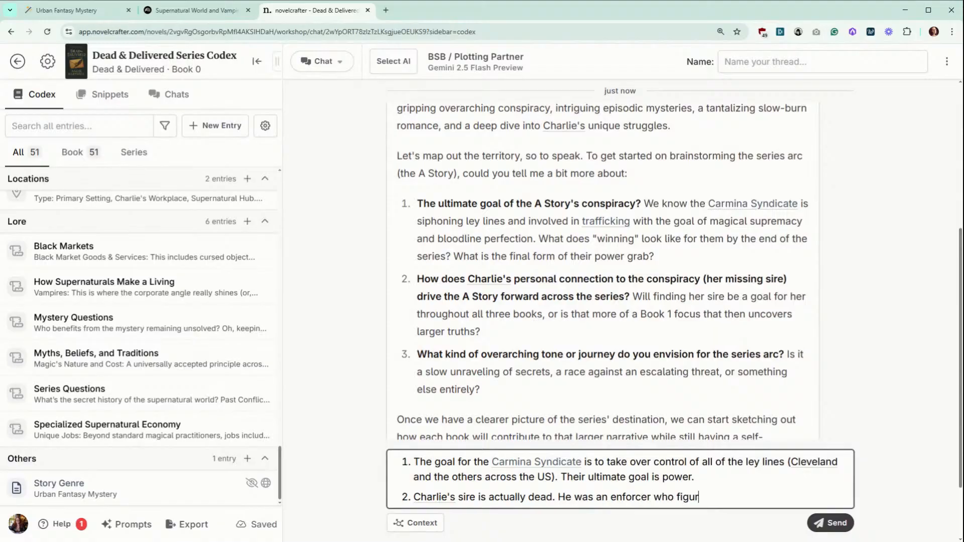
type("ed out the conspi")
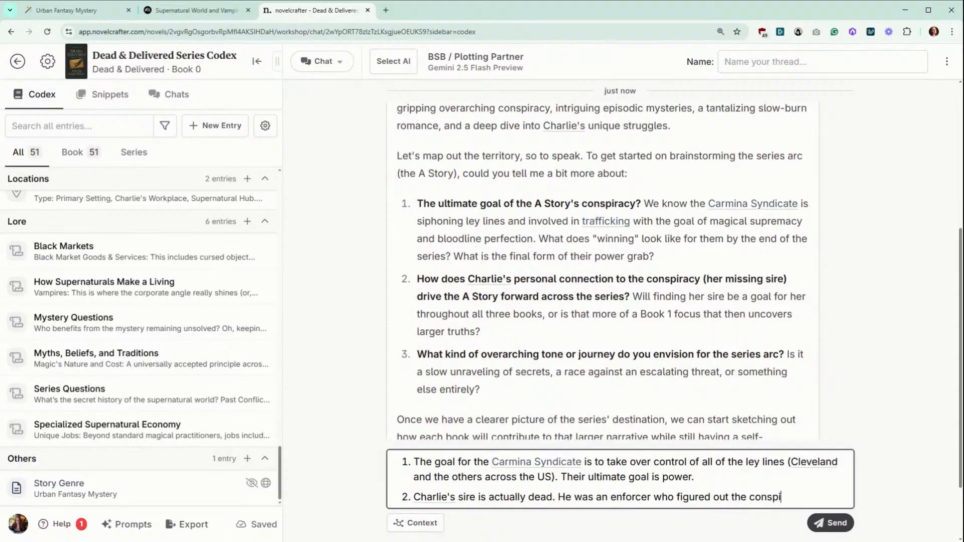
type("racy, but was killed b")
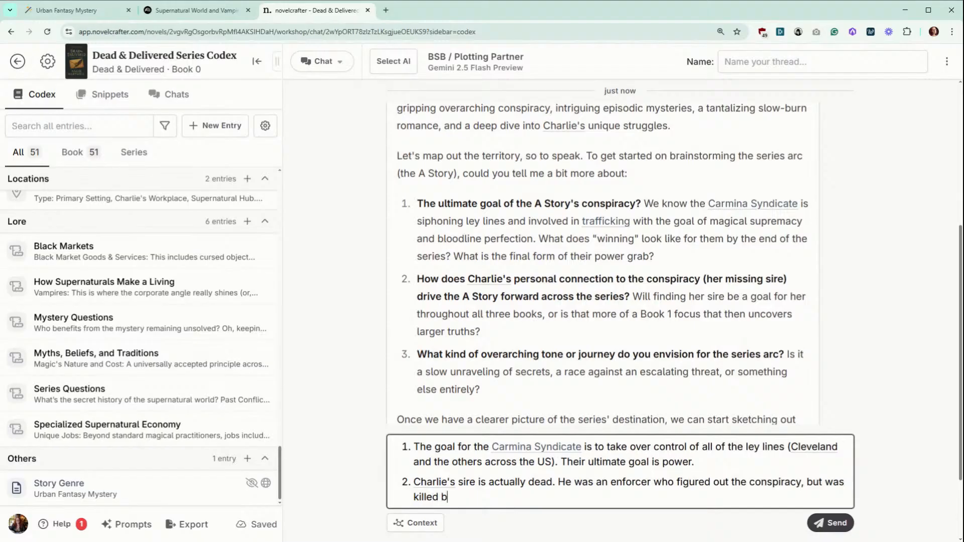
type("efore he could report it")
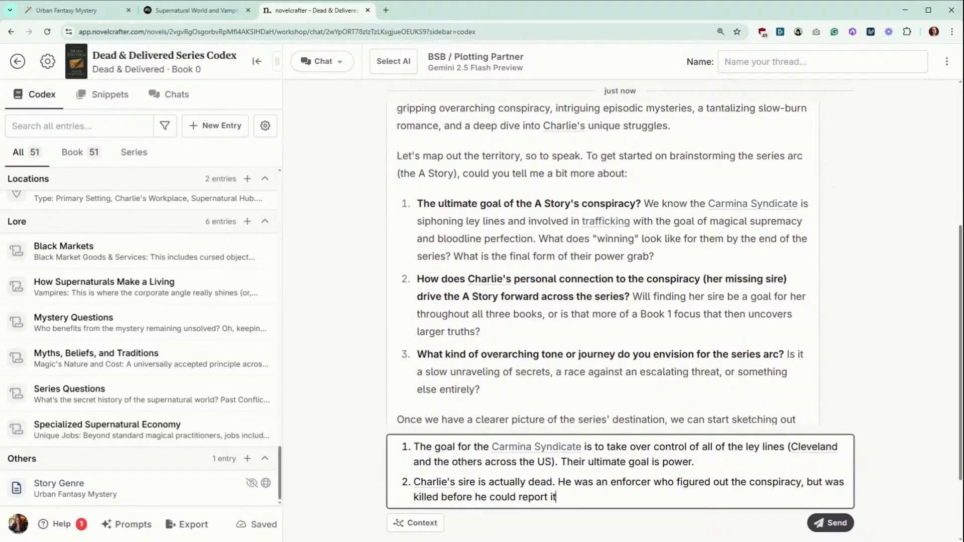
type(" to anyone. He turn")
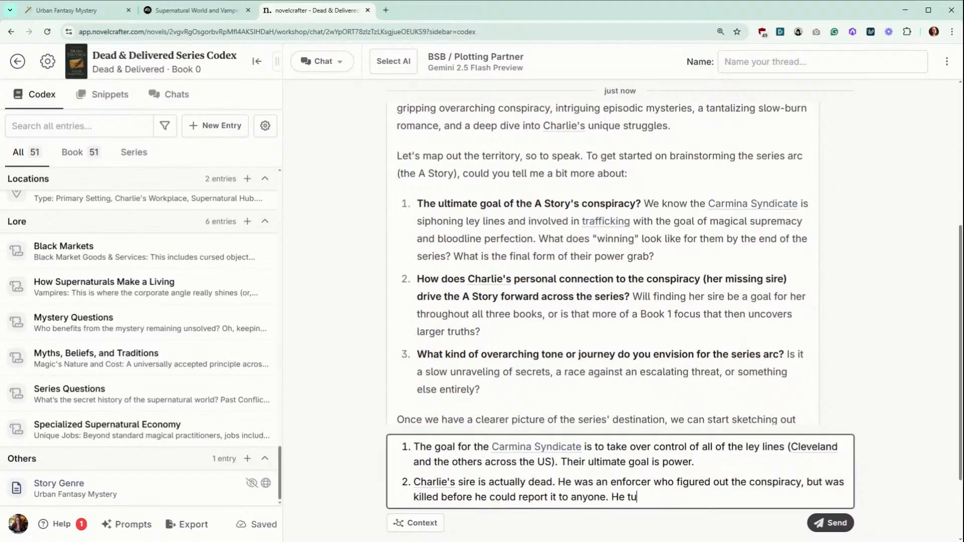
key("BackSpace")
key("BackSpace")
key("BackSpace")
key("BackSpace")
key("BackSpace")
key("BackSpace")
key("BackSpace")
Add to answer 2: "She came to his attention when she was a human working on a trafficing case that she didn't realized included supernaturals.".
type("H")
type("he came ")
type("o")
key("BackSpace")
type("to his attention")
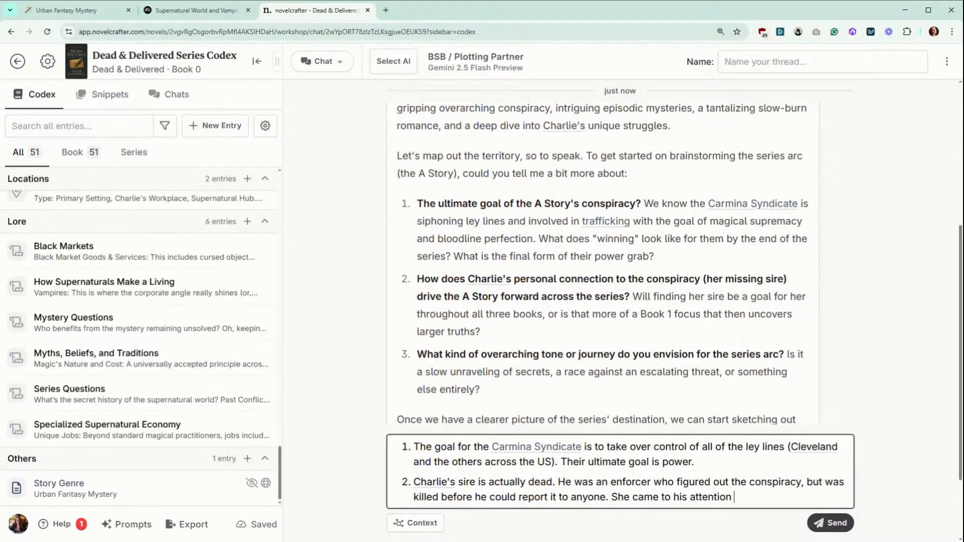
type(" when she was")
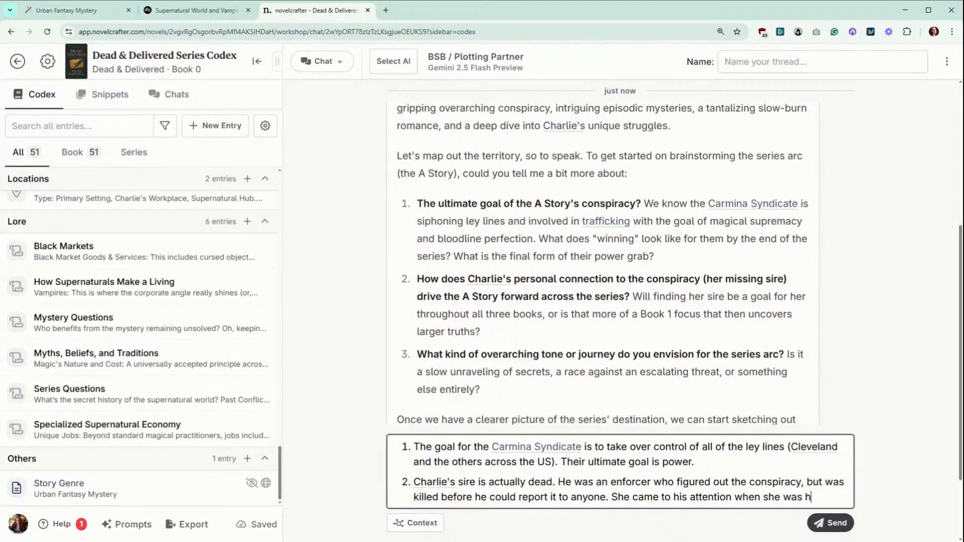
type(" a human ")
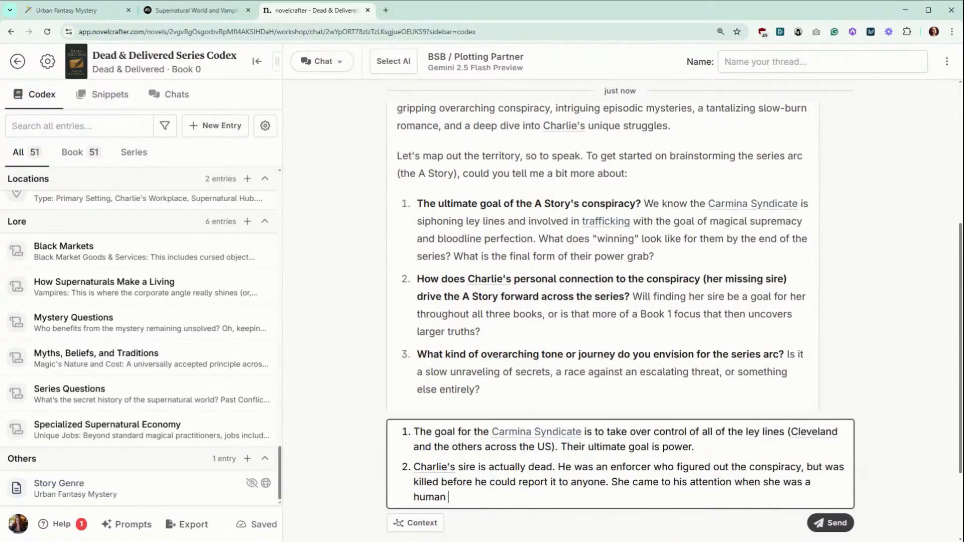
type("working on a traffic")
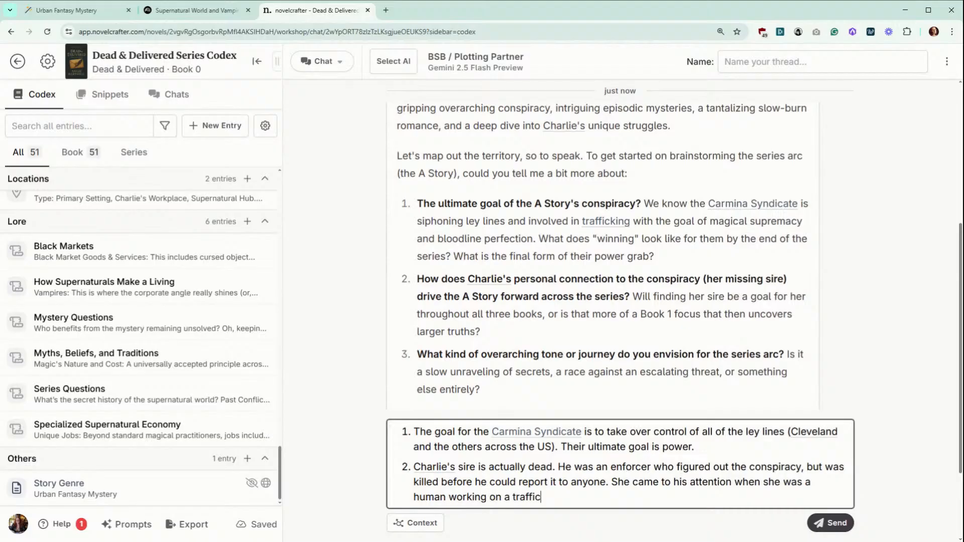
type("ing case that she didn't re")
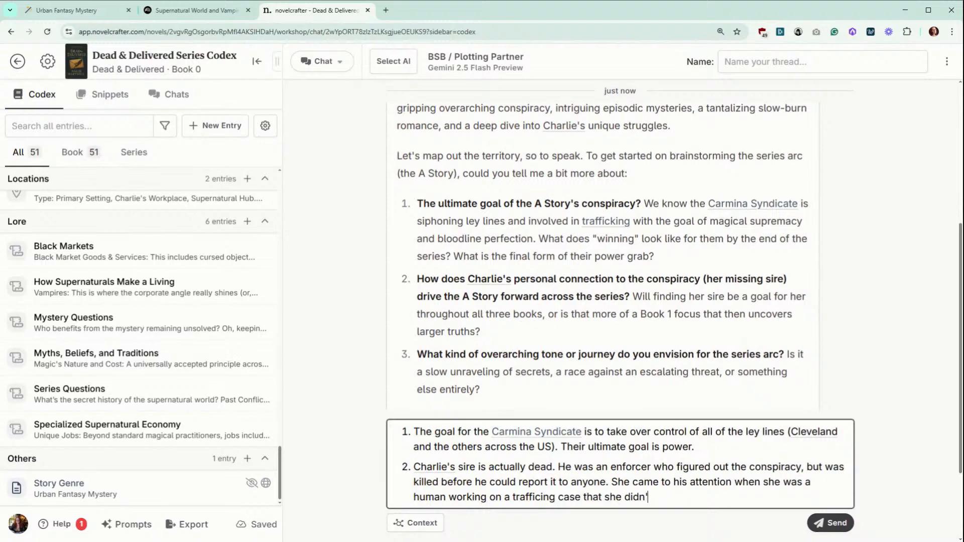
type("alized included ")
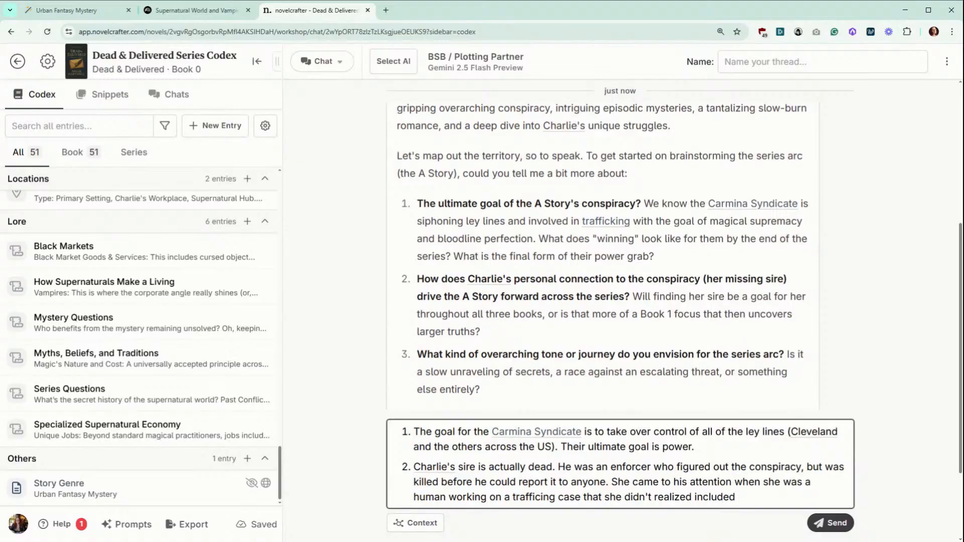
type("supernaturals. This")
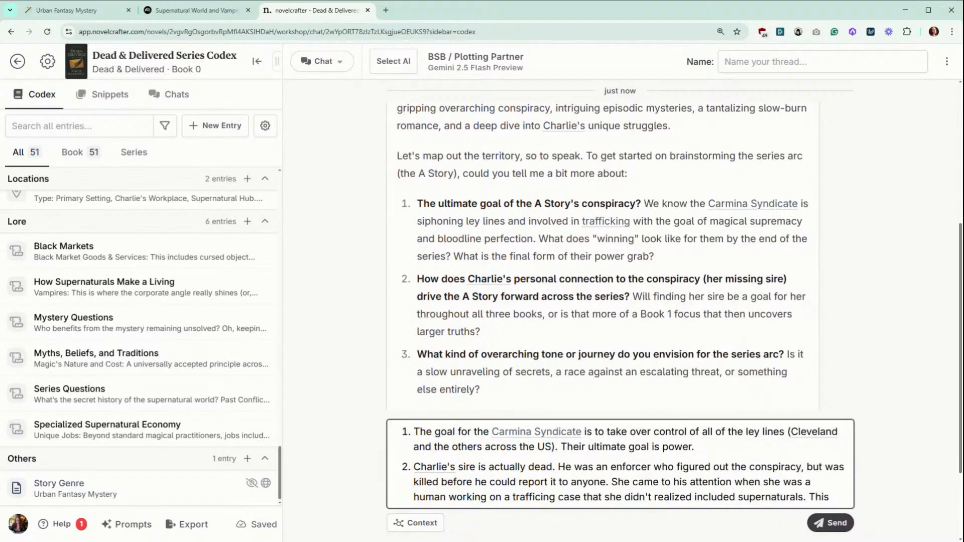
Finish answer 2 with "This case is why she was on leave (trafficking is icky)." and start list item 3.
type(" case is why ")
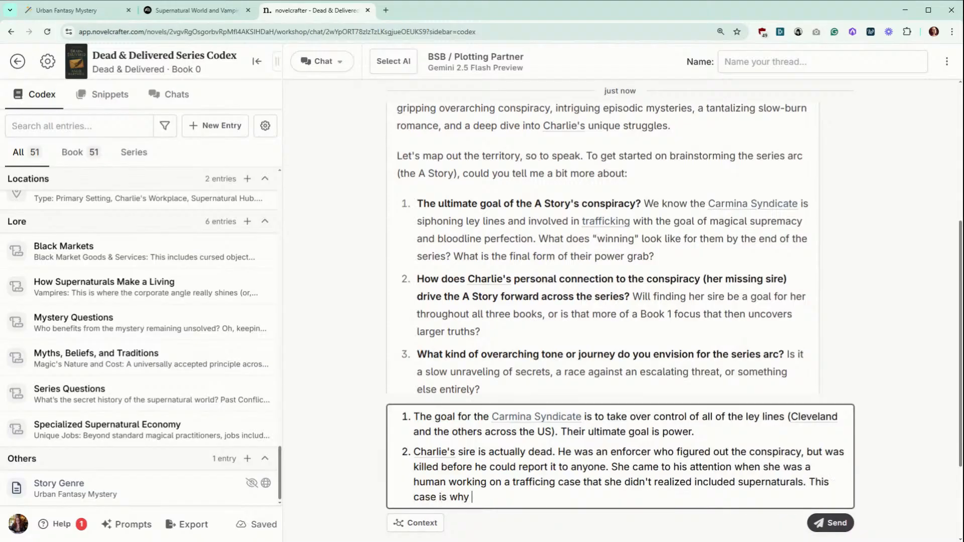
type("she was on leave")
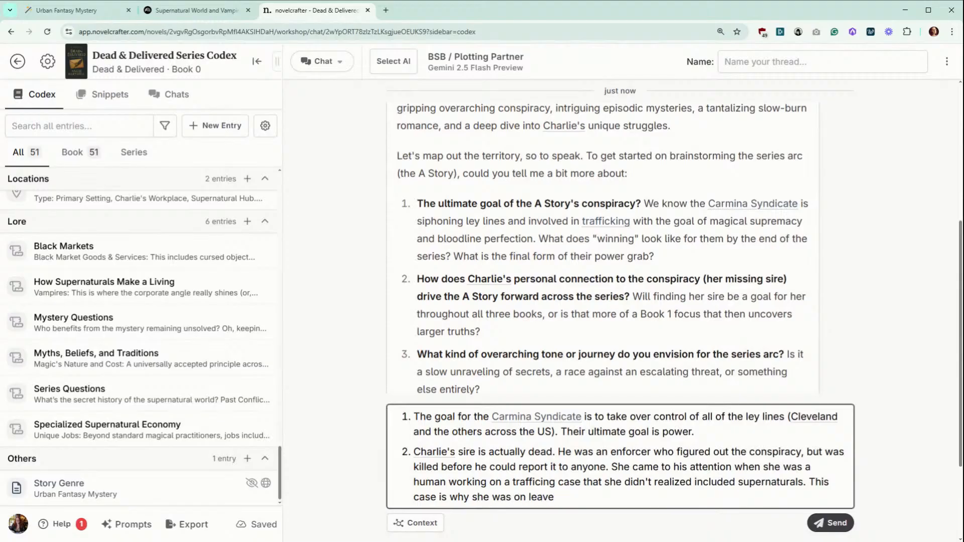
type(" (trafficking is icky).")
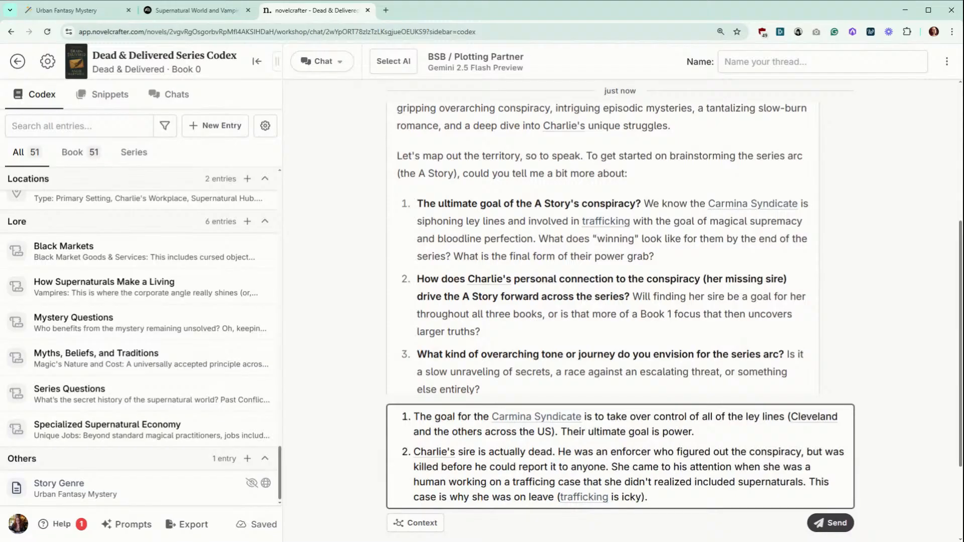
key("Return")
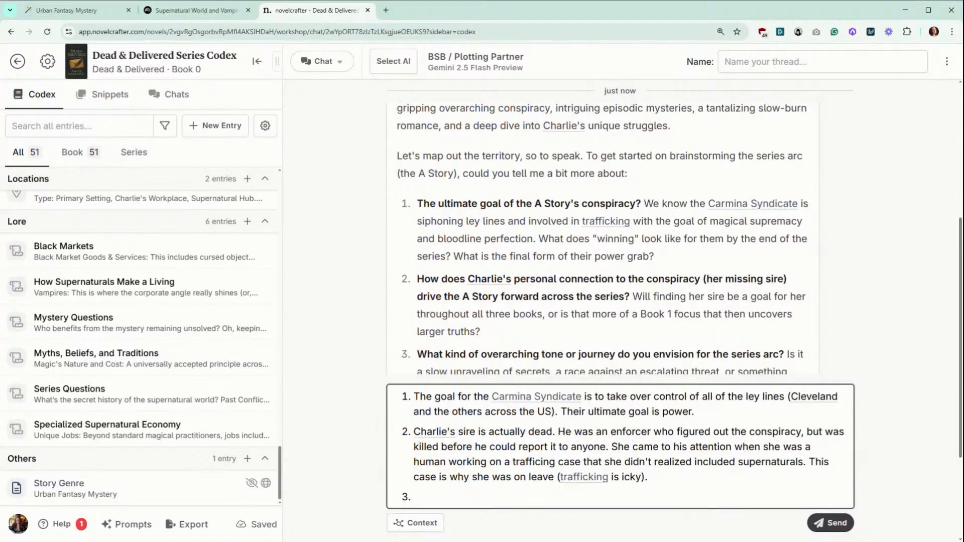
Answer question 3 with "A race against an escalating threat." and send the three answers to the AI.
scroll(603, 236, "down", 1)
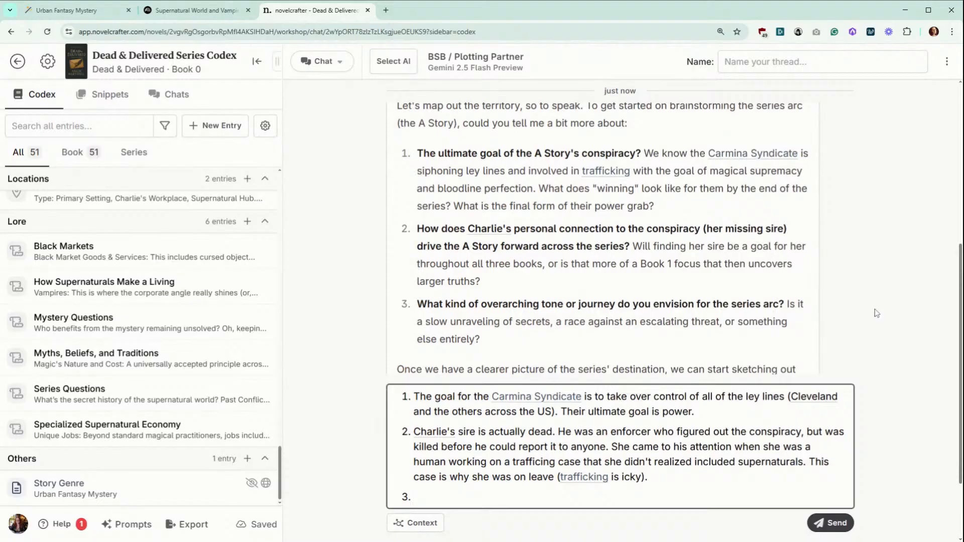
type("A rac")
type("e ")
type("againt")
type("g")
key("BackSpace")
key("BackSpace")
key("BackSpace")
type("gi")
key("BackSpace")
key("BackSpace")
key("BackSpace")
key("BackSpace")
type("gainst an e")
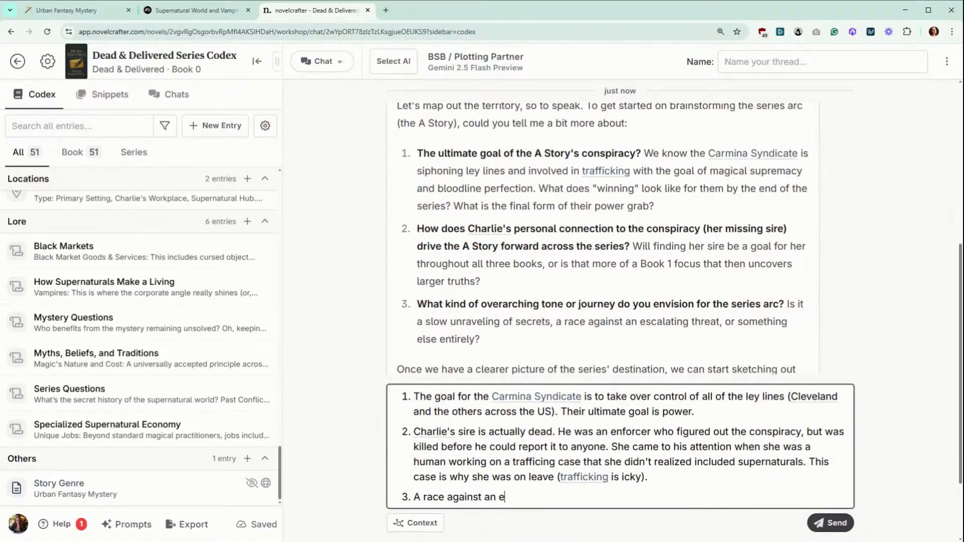
type("scalating threa")
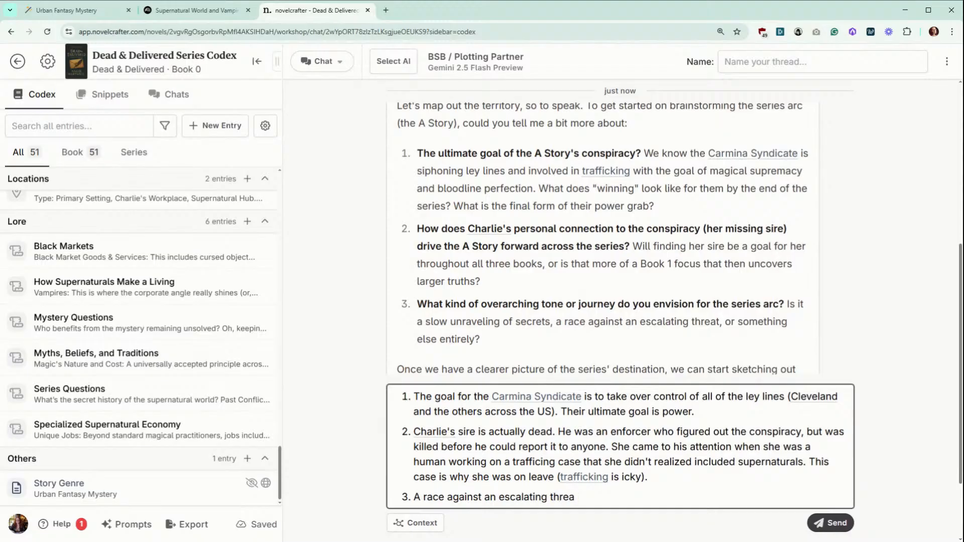
type(".t.")
key("Return")
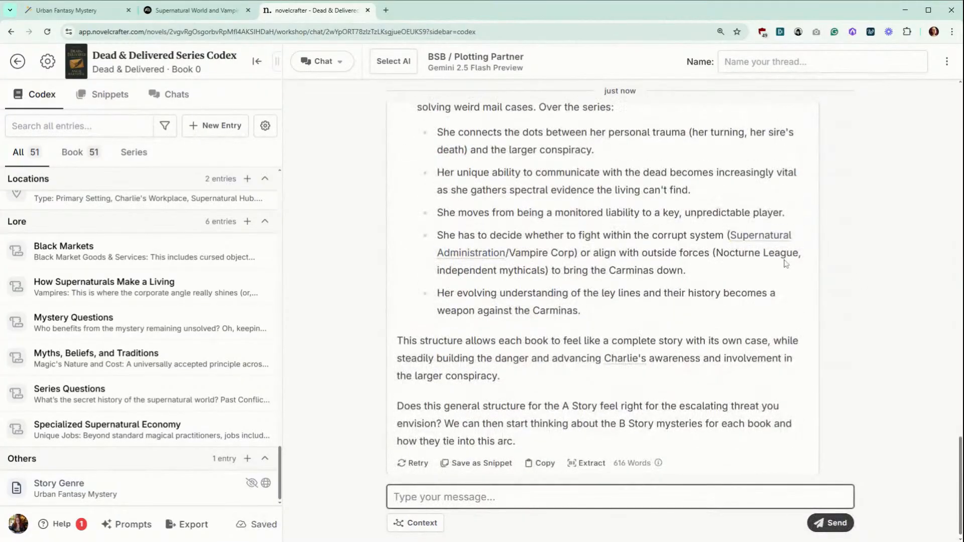
Read the AI's A Story series arc from its start through the overall goal and the escalating threat for Books 1 and 2.
scroll(784, 266, "up", 15)
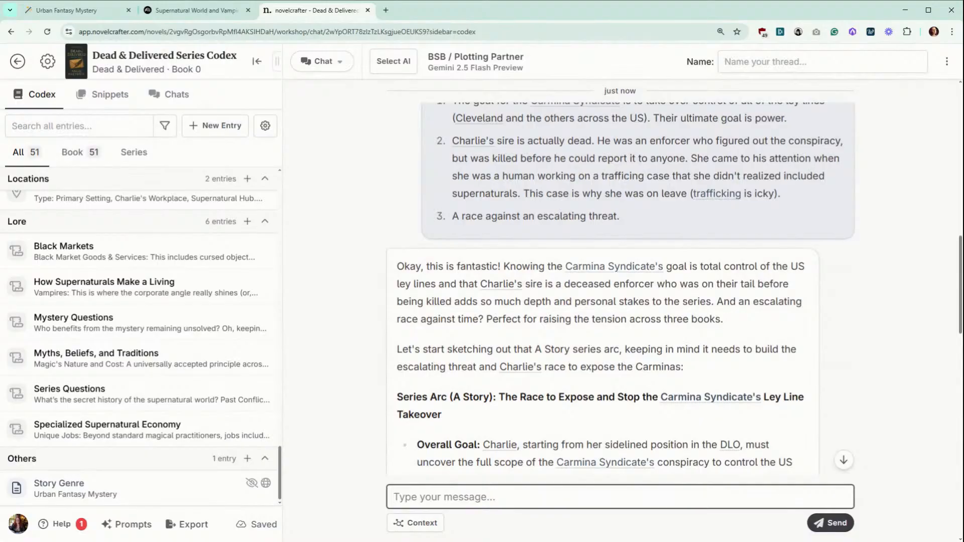
scroll(582, 229, "down", 1)
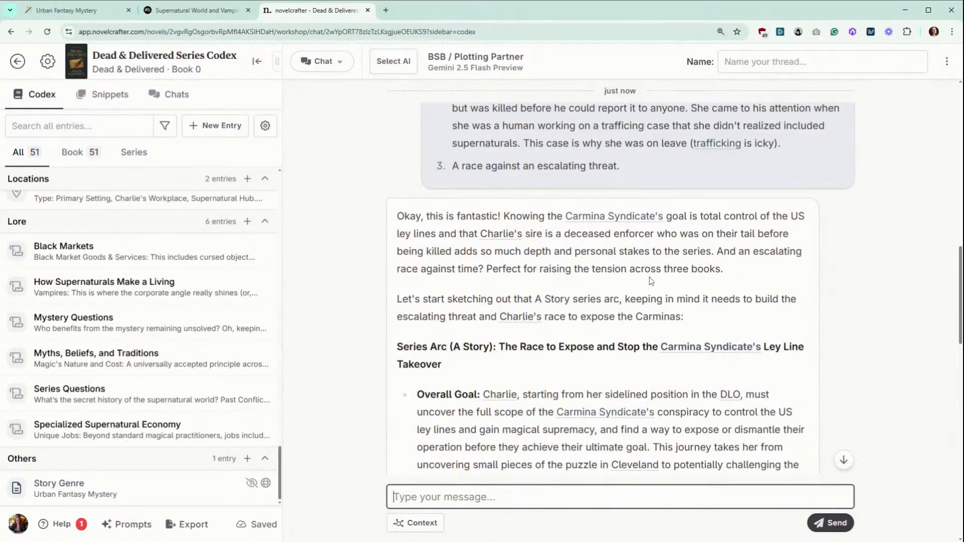
scroll(652, 279, "down", 2)
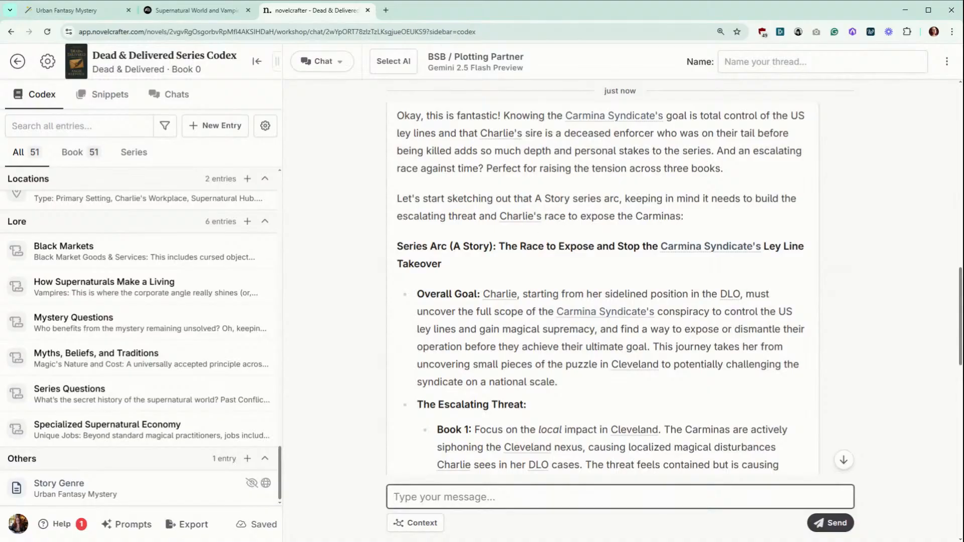
scroll(675, 212, "down", 2)
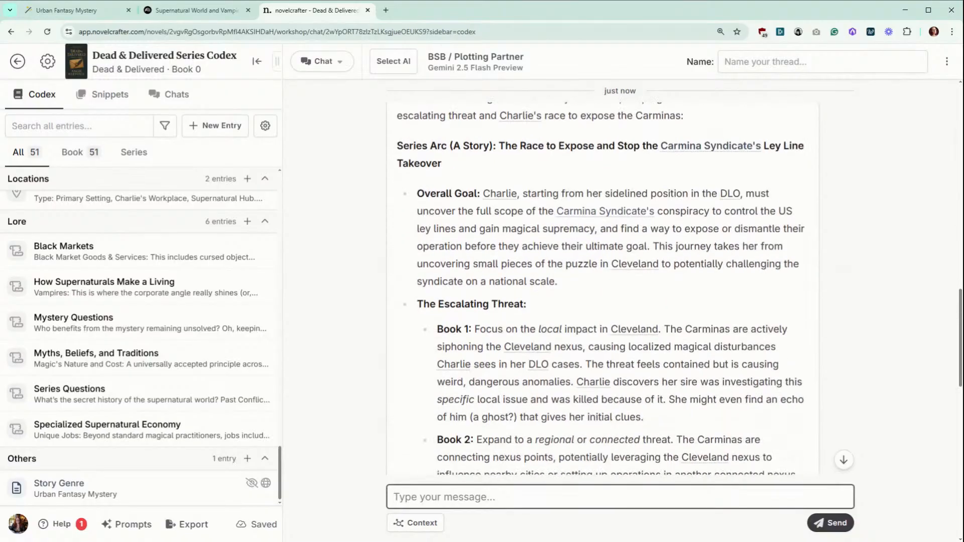
scroll(502, 148, "down", 1)
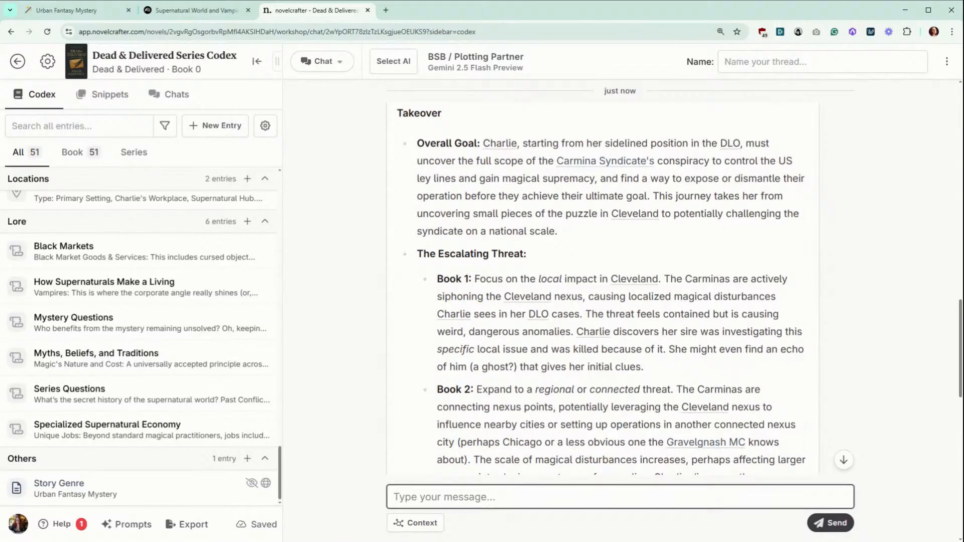
scroll(782, 239, "down", 2)
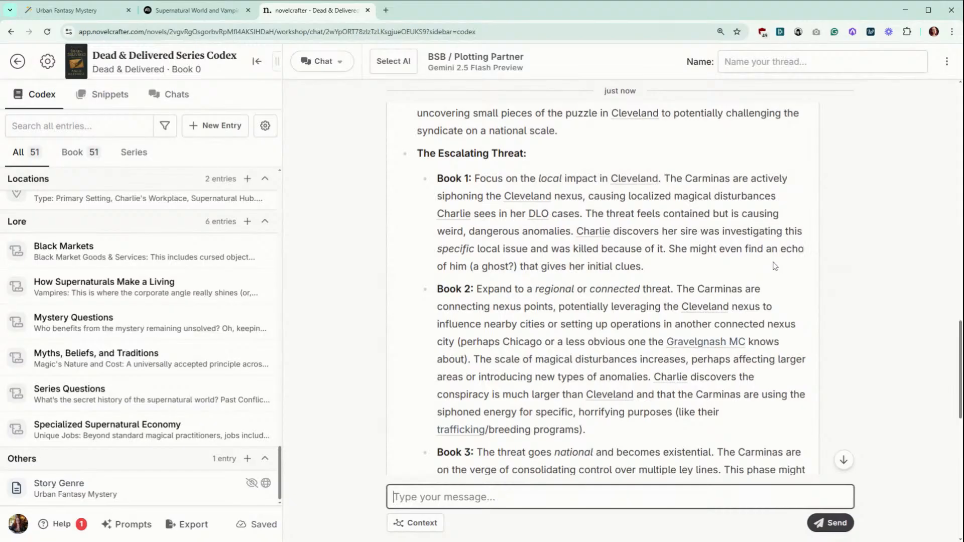
scroll(774, 265, "down", 1)
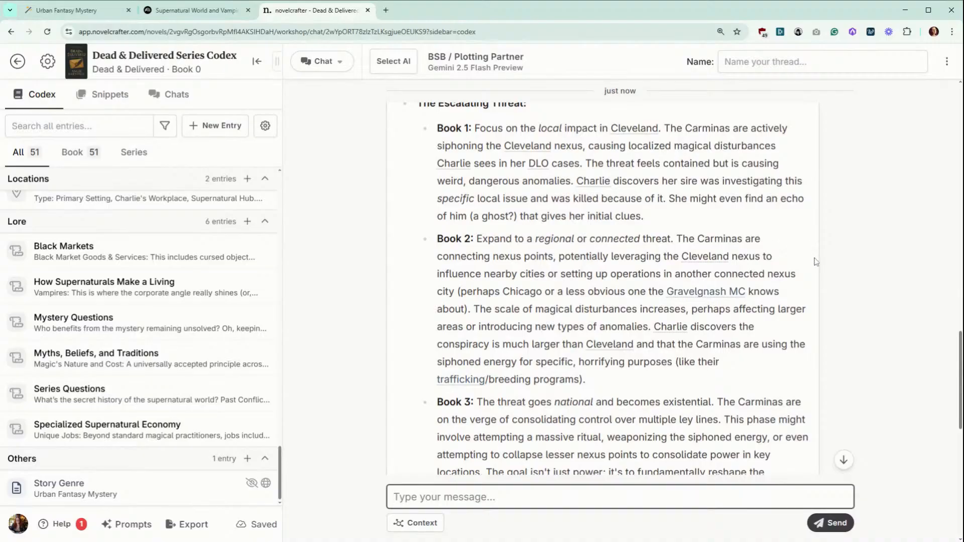
scroll(816, 262, "down", 1)
scroll(816, 262, "down", 1)
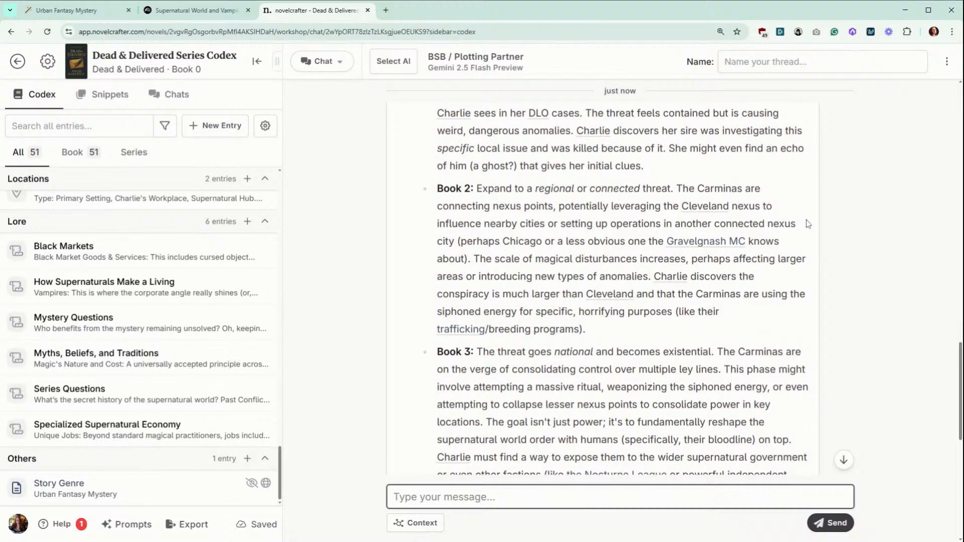
scroll(816, 226, "down", 1)
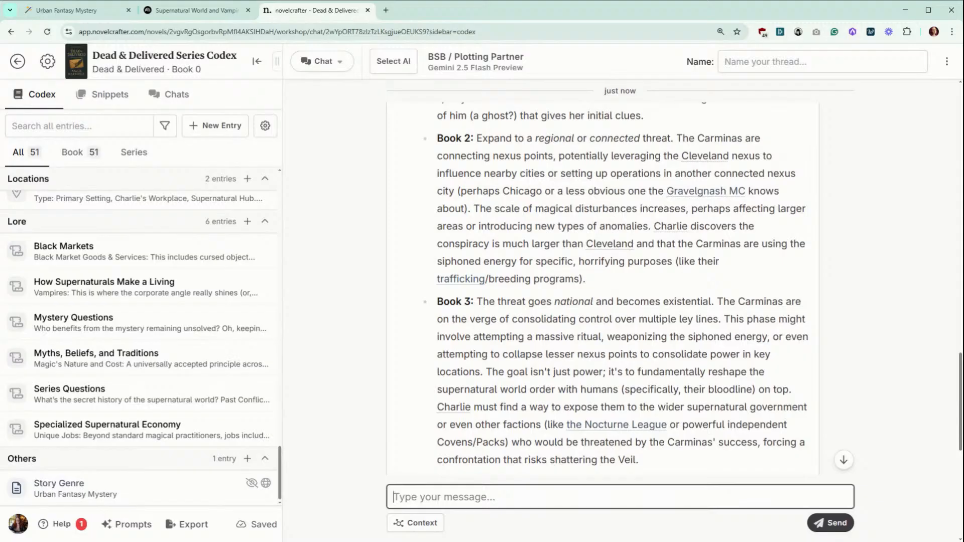
Read the Book 3 threat and highlight the sentences about the goal of reshaping the supernatural world order with humans on top.
scroll(801, 206, "down", 1)
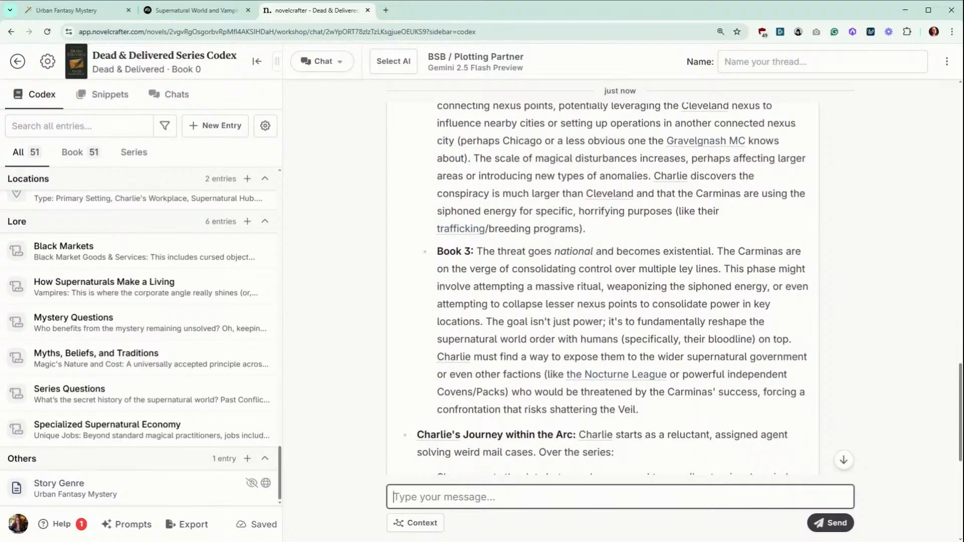
scroll(623, 289, "down", 1)
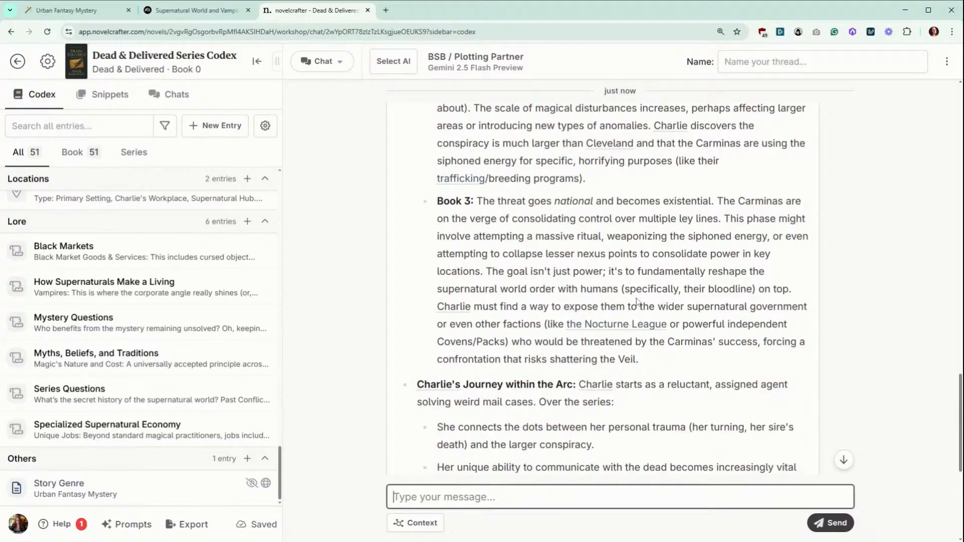
scroll(617, 286, "down", 1)
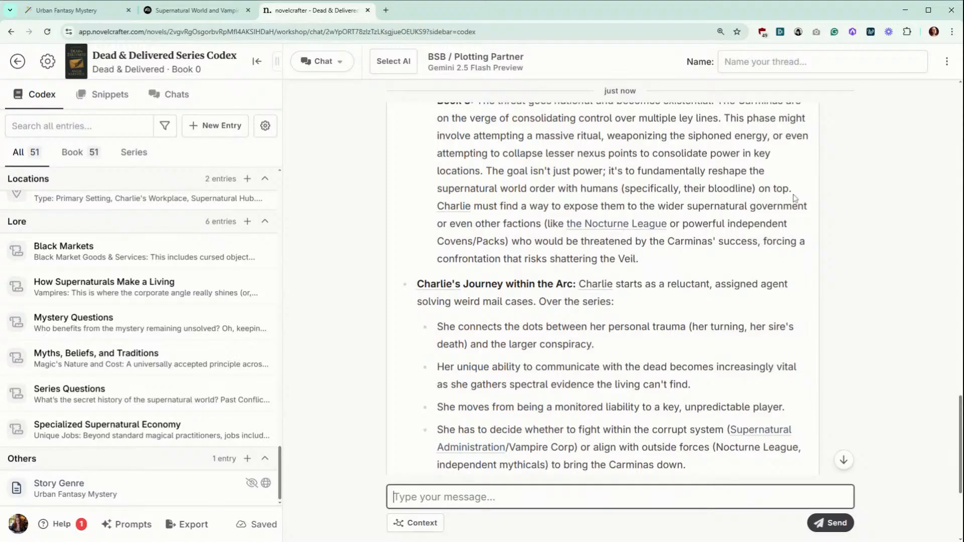
left_click_drag(795, 198, 486, 171)
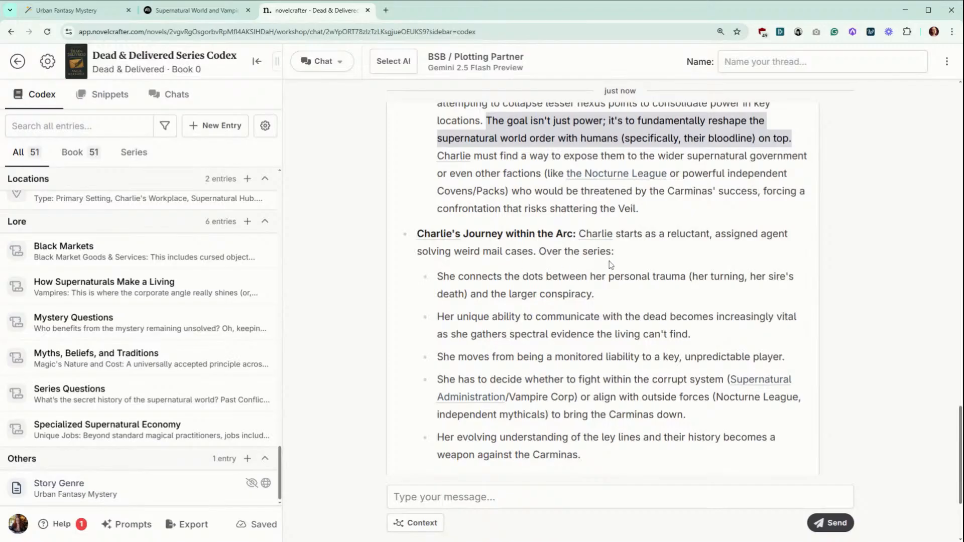
Read the section on Charlie's journey within the arc and the closing question about the A Story structure.
scroll(609, 263, "down", 1)
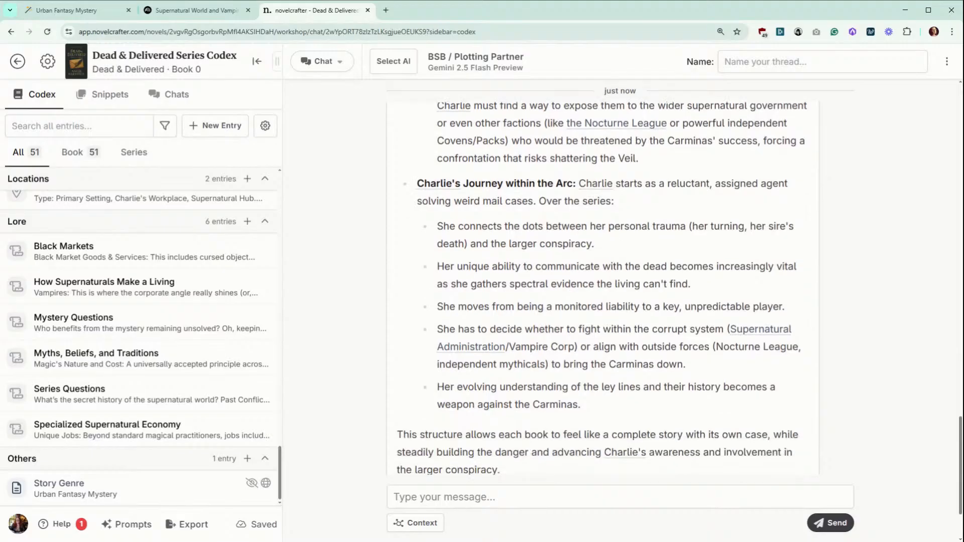
scroll(590, 254, "down", 1)
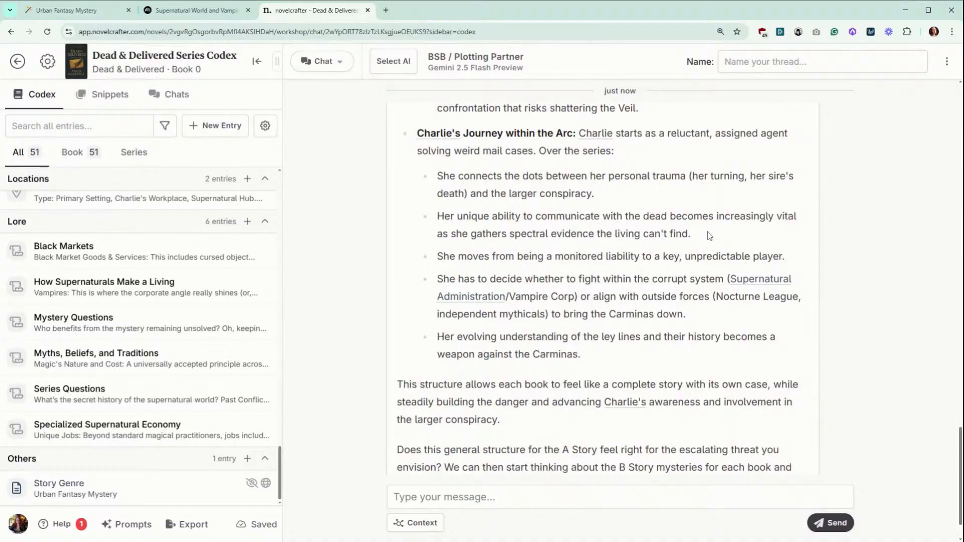
scroll(710, 236, "down", 1)
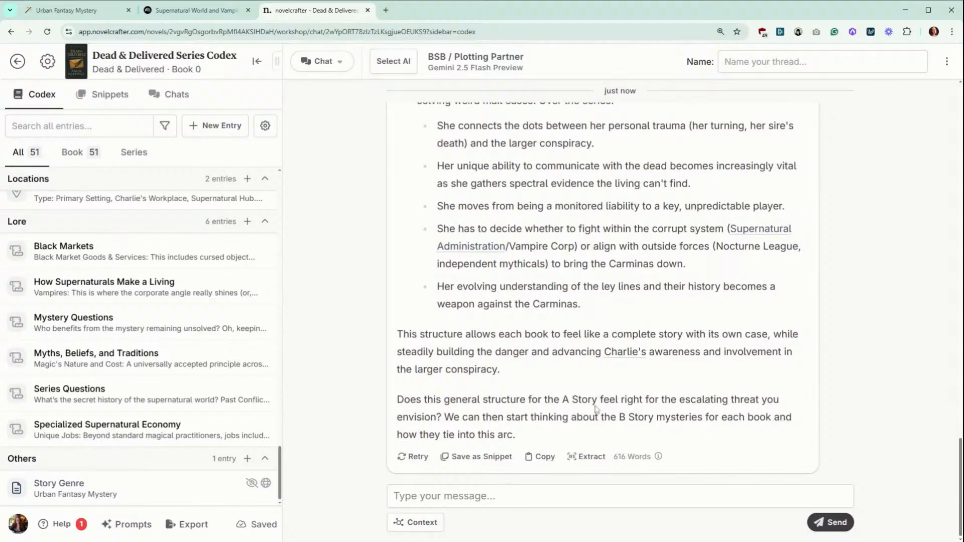
scroll(595, 317, "up", 2)
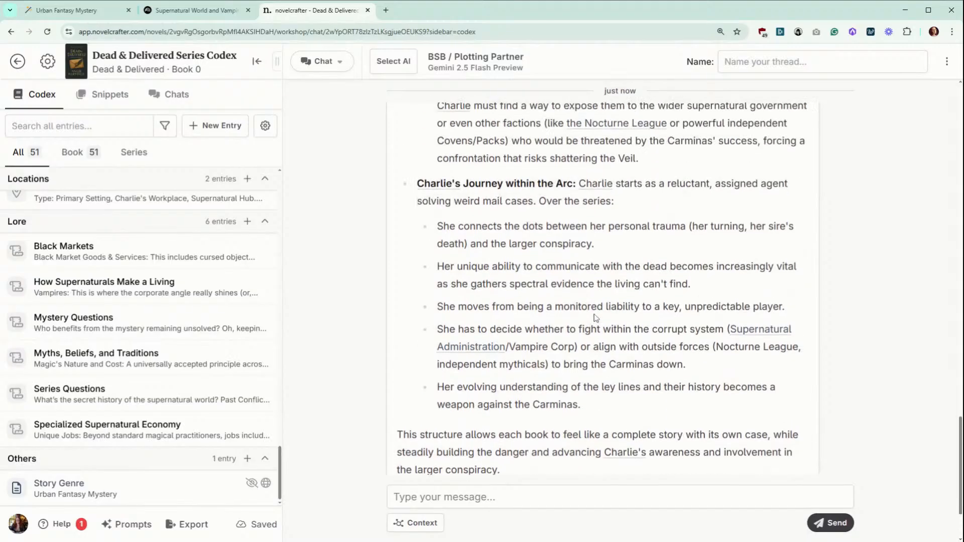
scroll(596, 318, "down", 2)
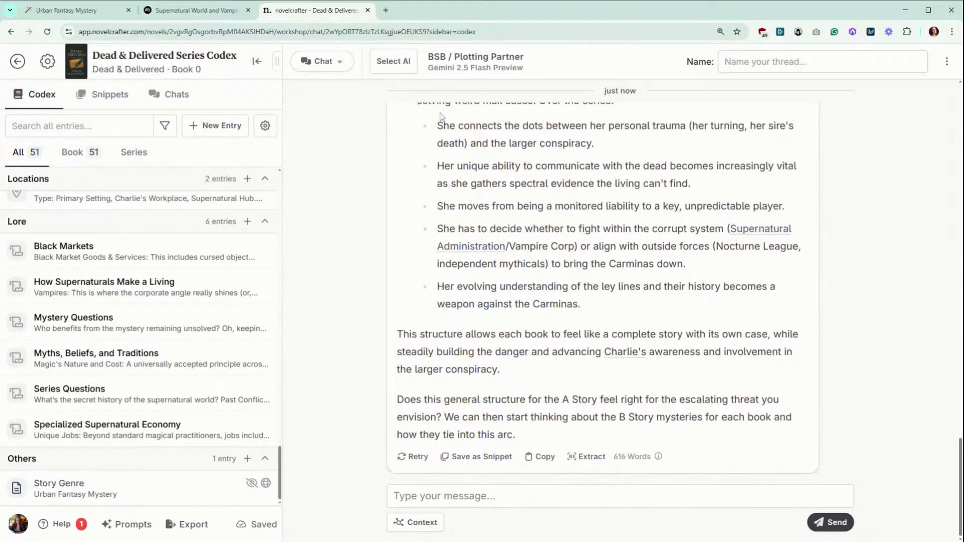
Check which AI models are available for the BSB / Dev Editor / 1 Urban Fantasy Mystery prompt.
left_click(406, 64)
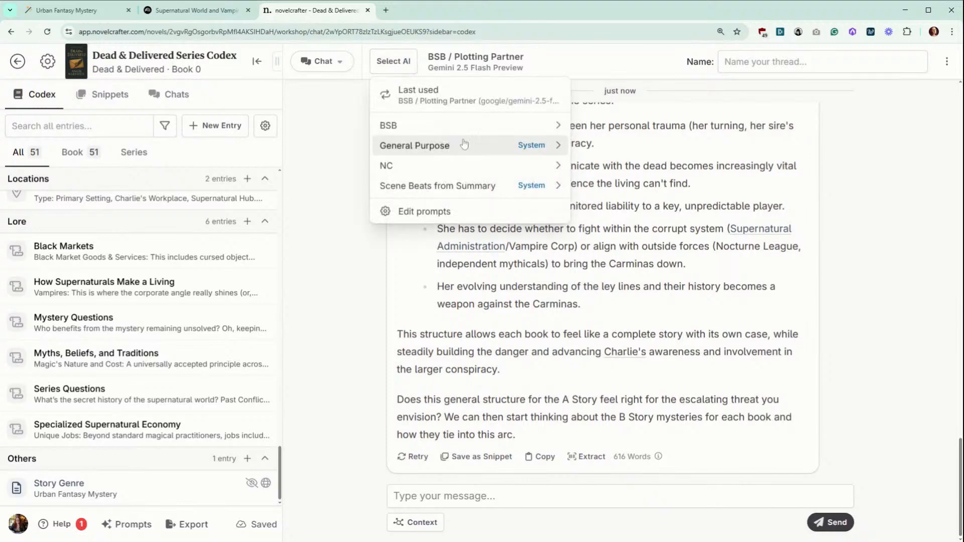
mouse_move(557, 131)
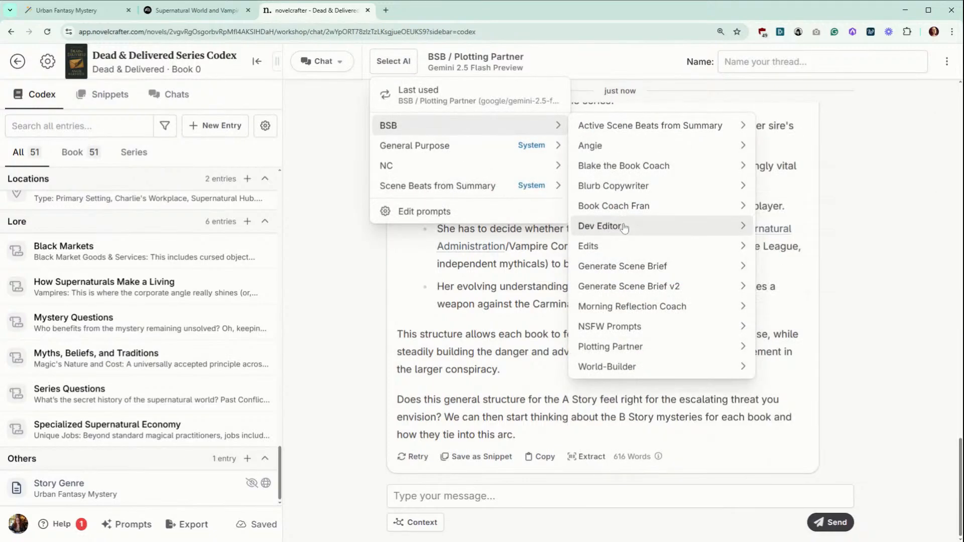
mouse_move(648, 227)
mouse_move(509, 233)
mouse_move(507, 252)
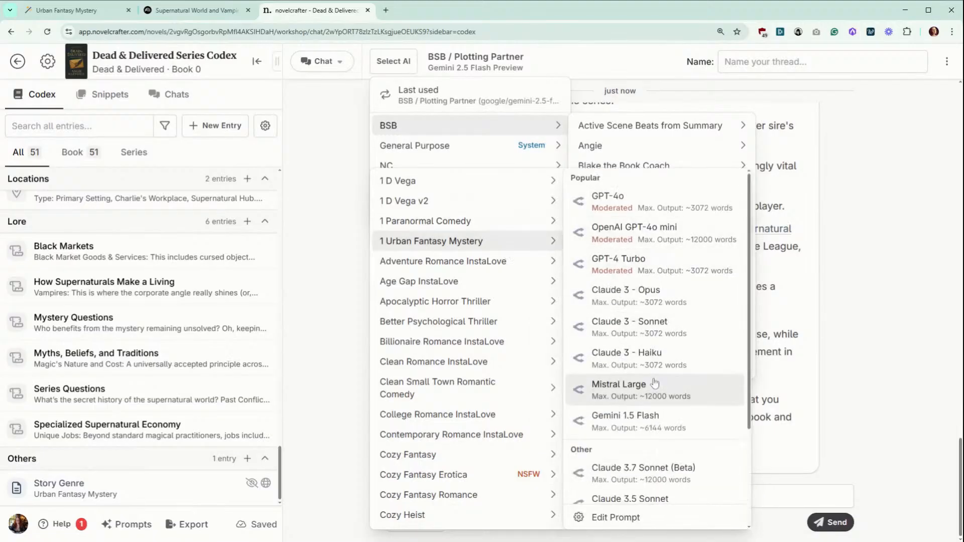
scroll(658, 382, "down", 3)
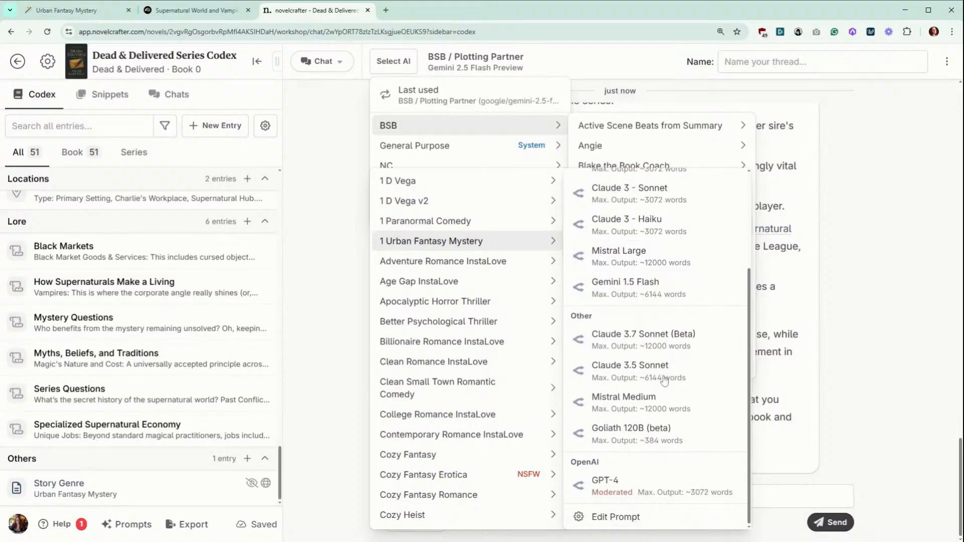
scroll(665, 381, "up", 3)
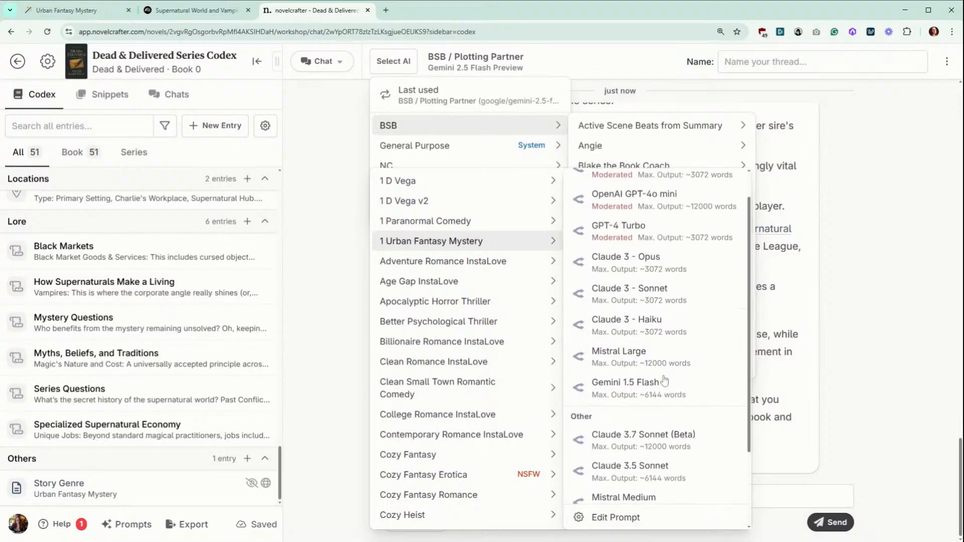
left_click(835, 388)
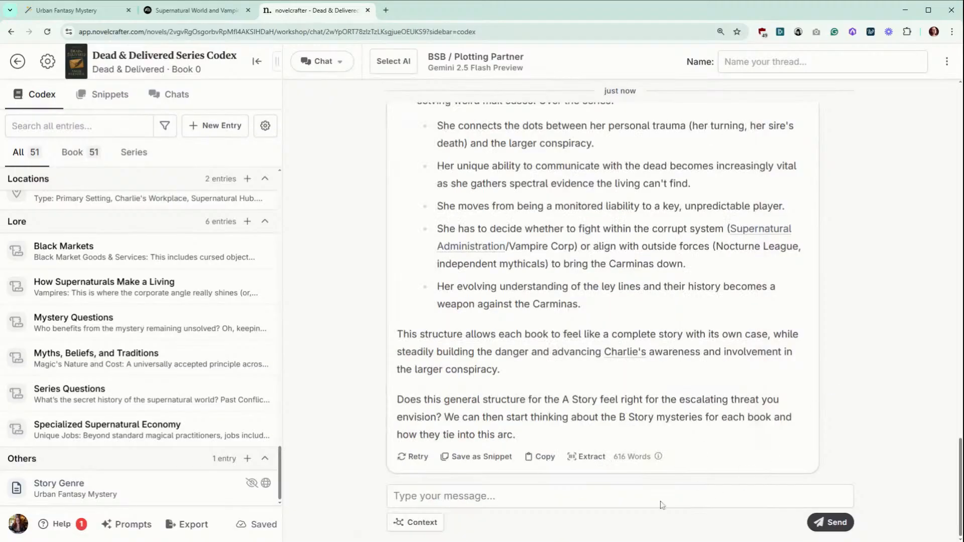
Copy the Gemini 2.5 Flash Preview model settings from the BSB / Plotting Partner workshop chat prompt.
left_click(131, 527)
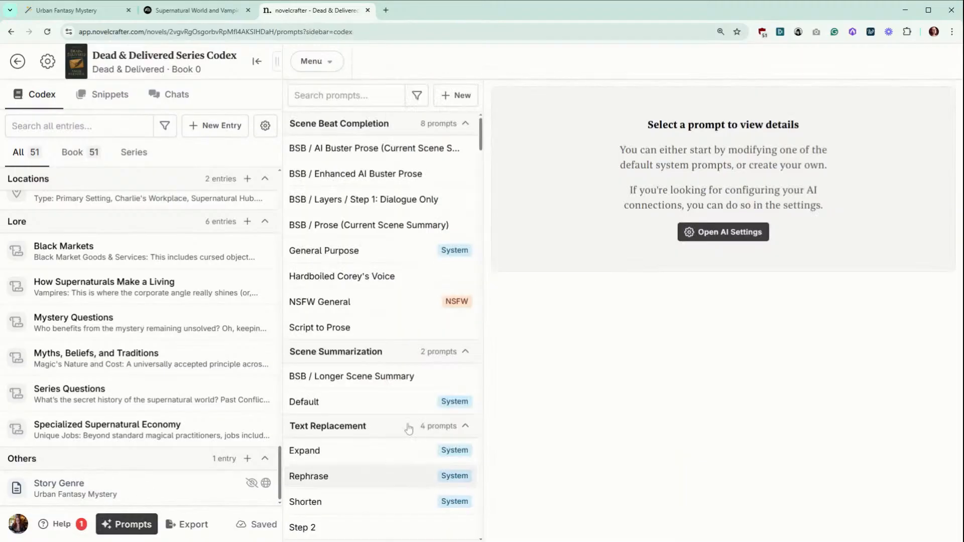
scroll(369, 296, "down", 15)
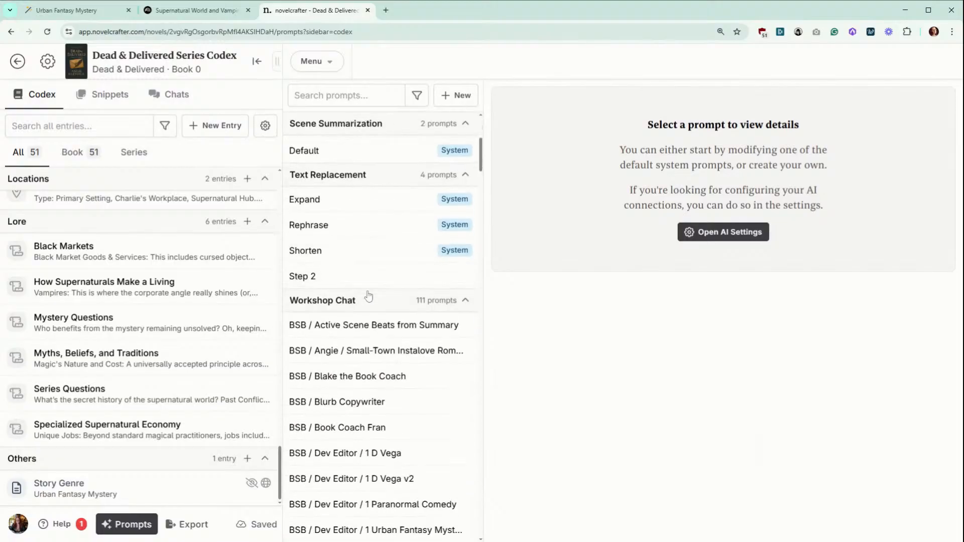
scroll(369, 297, "down", 20)
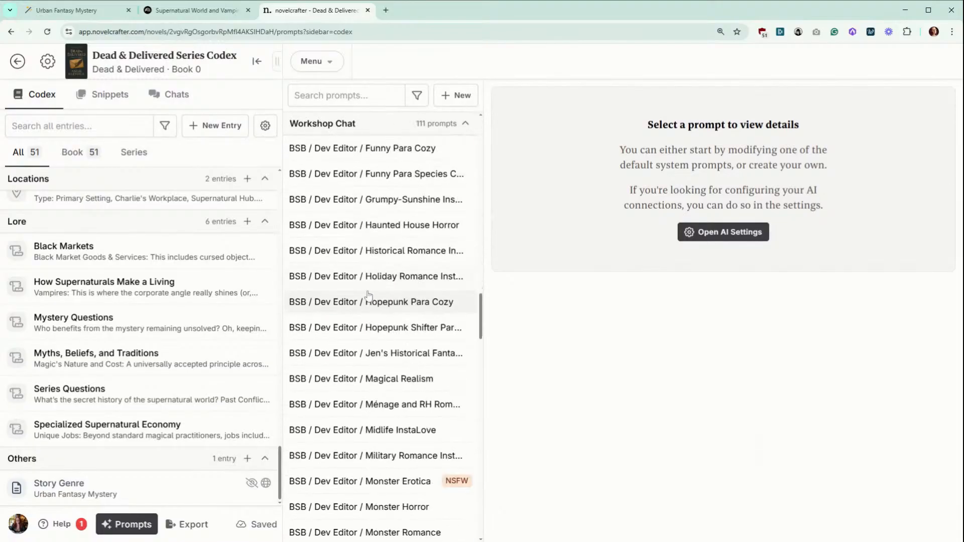
scroll(369, 297, "down", 5)
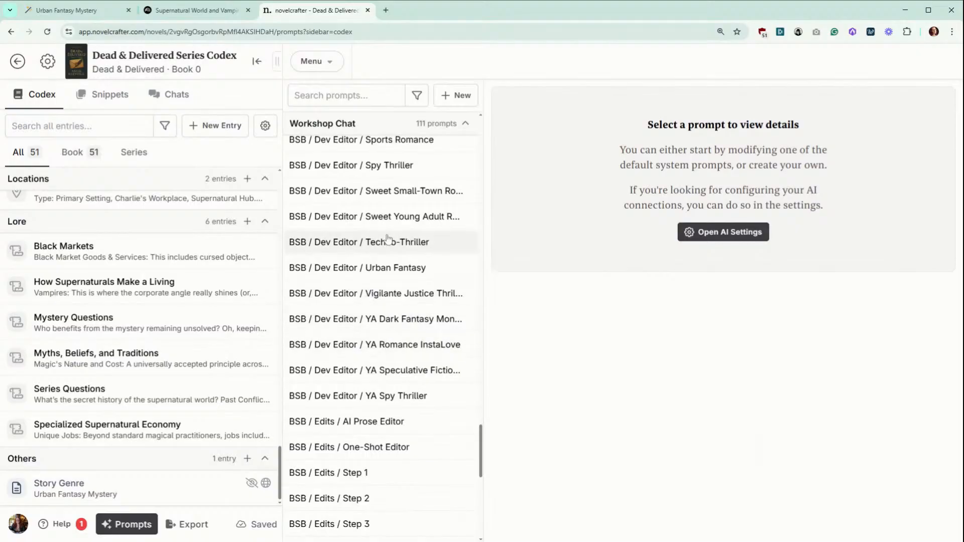
scroll(387, 239, "up", 4)
scroll(387, 239, "down", 10)
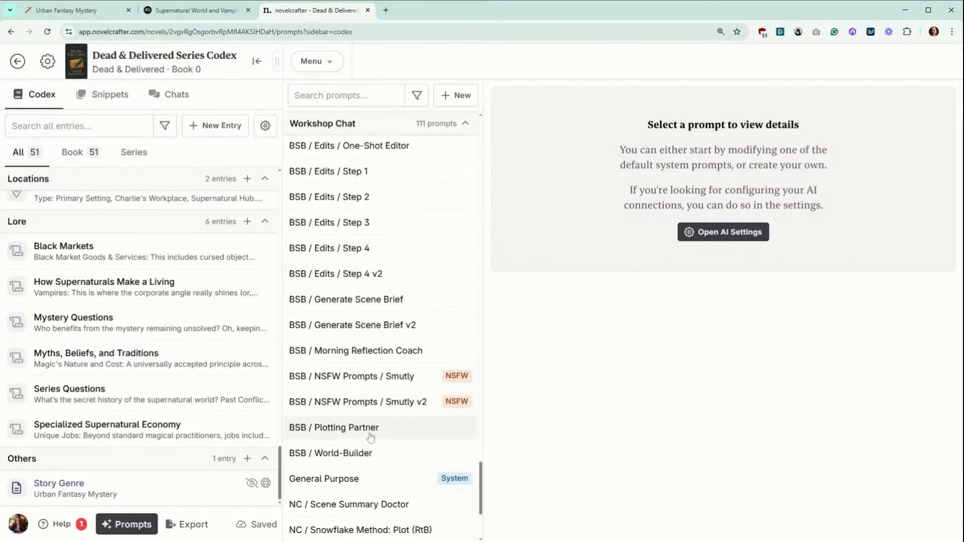
left_click(369, 428)
scroll(665, 336, "down", 1)
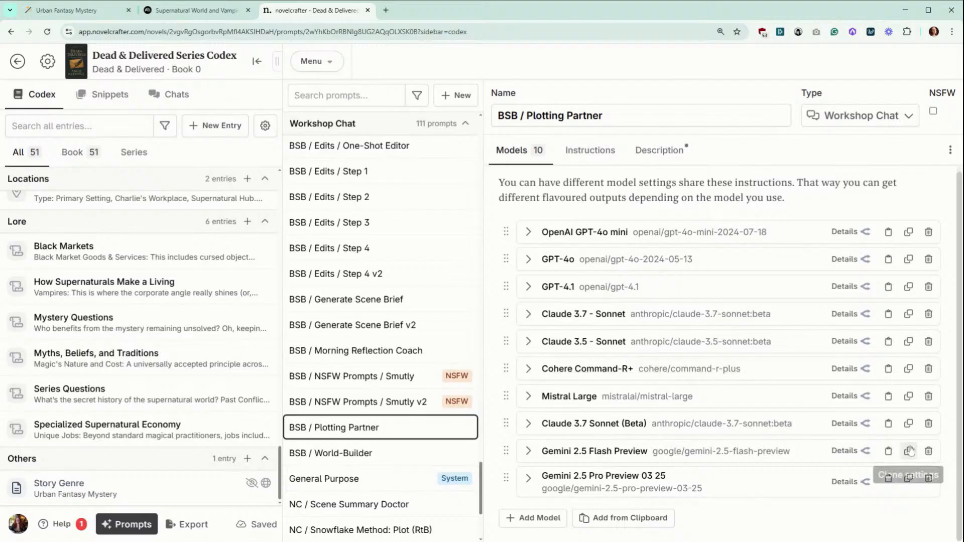
left_click(887, 452)
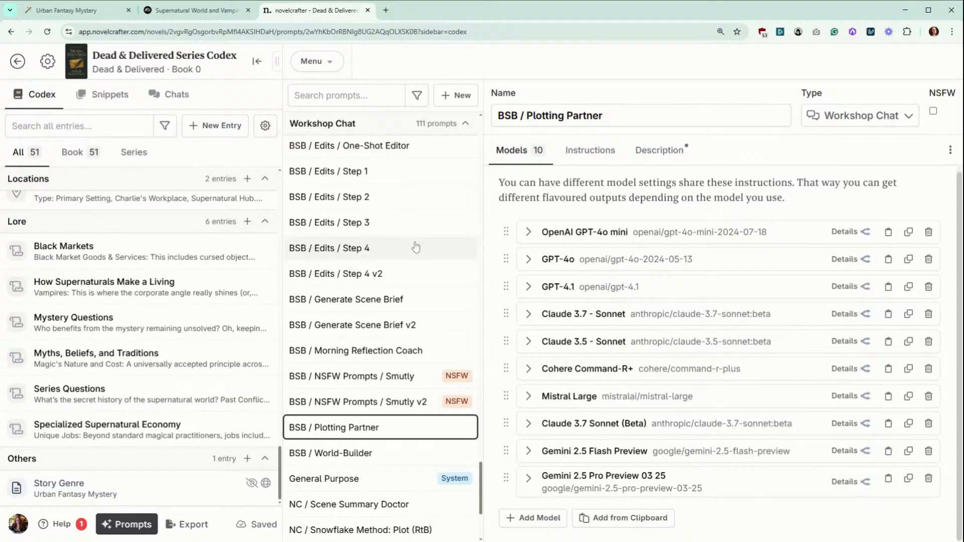
Paste the copied Gemini 2.5 Flash Preview model into BSB / Dev Editor / 1 Urban Fantasy Mystery and place it above Claude 3.7 Sonnet (Beta).
scroll(415, 247, "up", 20)
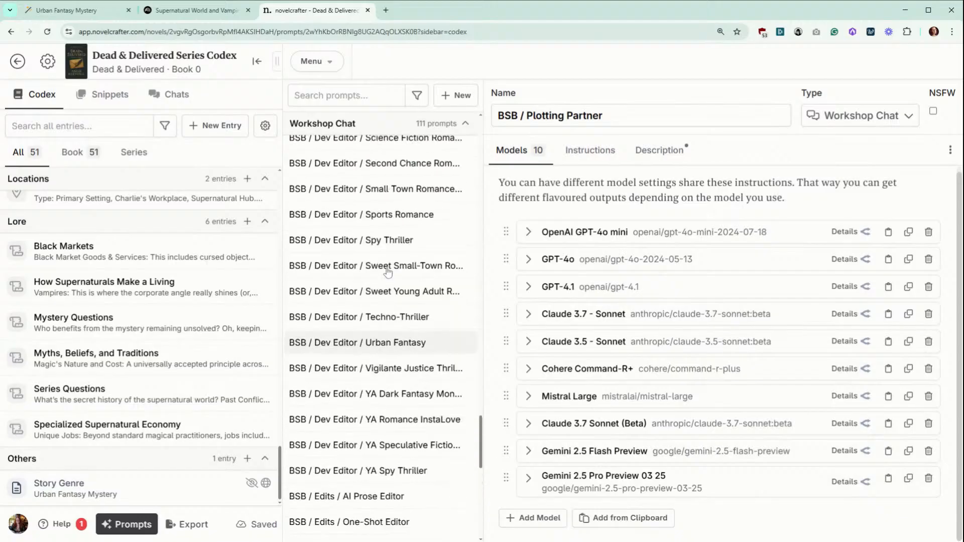
scroll(387, 272, "up", 12)
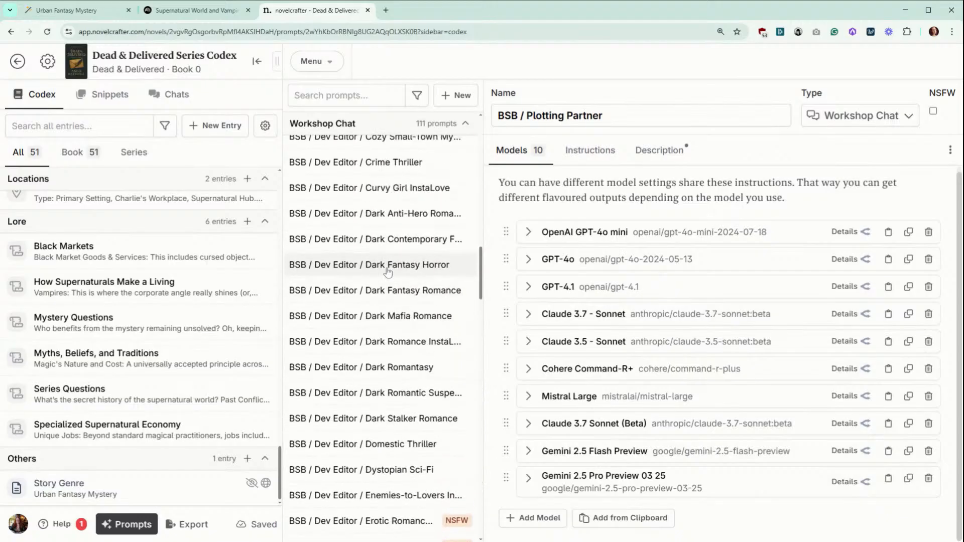
scroll(387, 272, "up", 5)
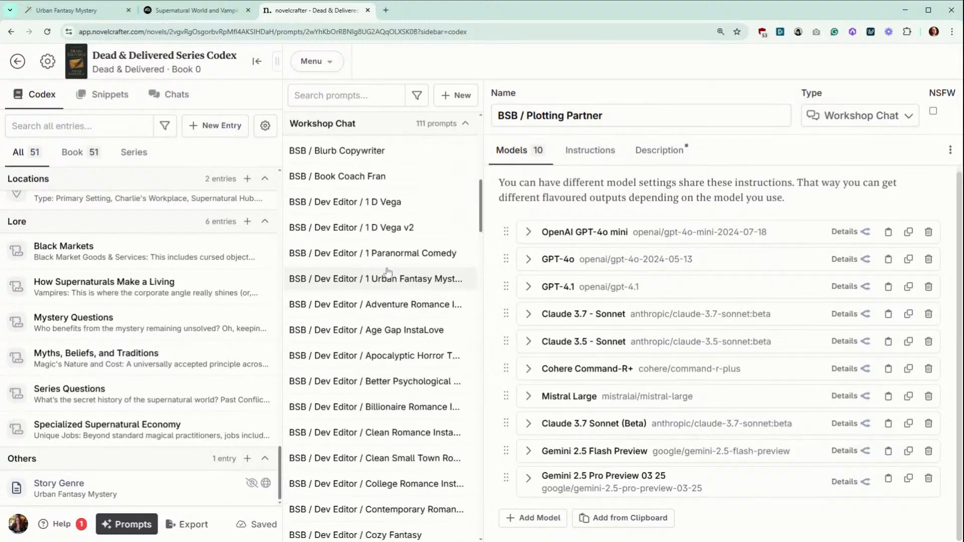
left_click(374, 279)
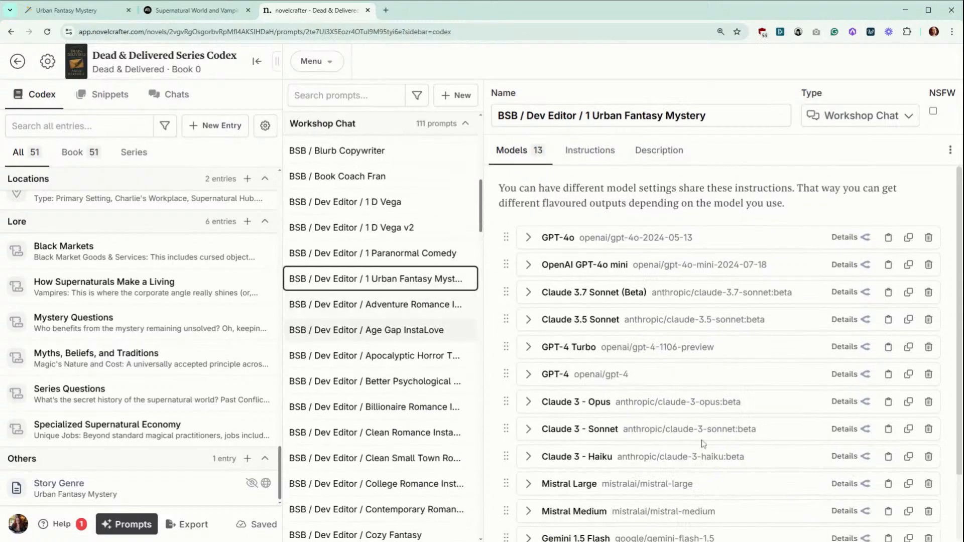
scroll(740, 451, "down", 2)
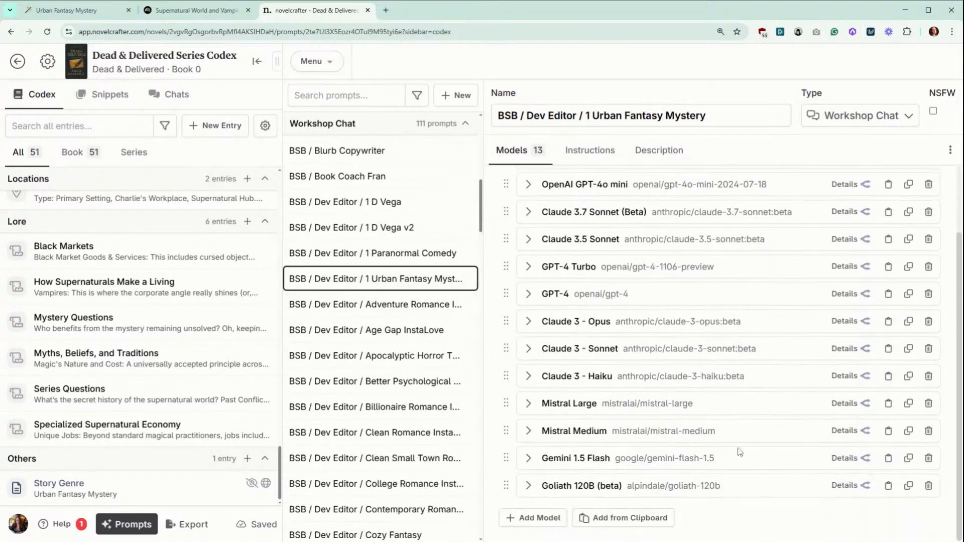
left_click(630, 520)
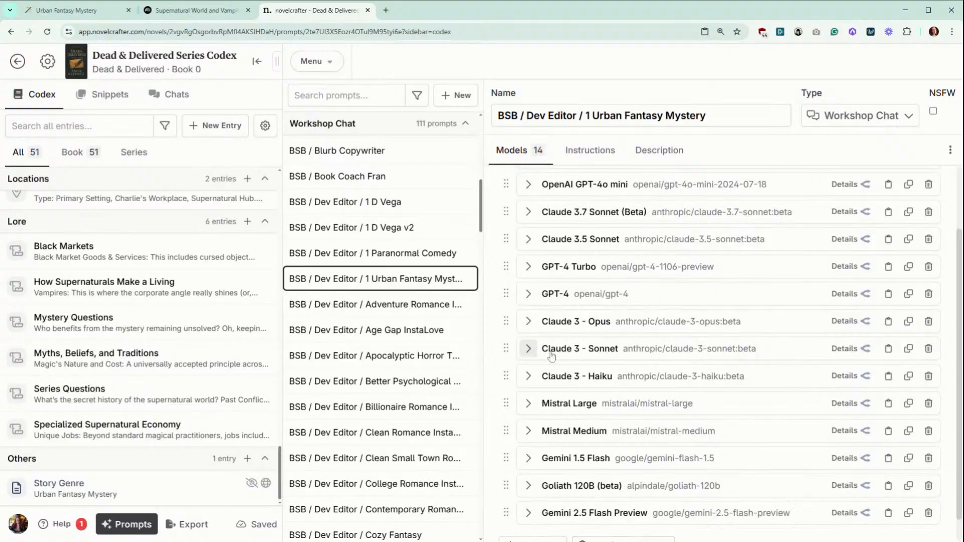
left_click_drag(508, 513, 506, 215)
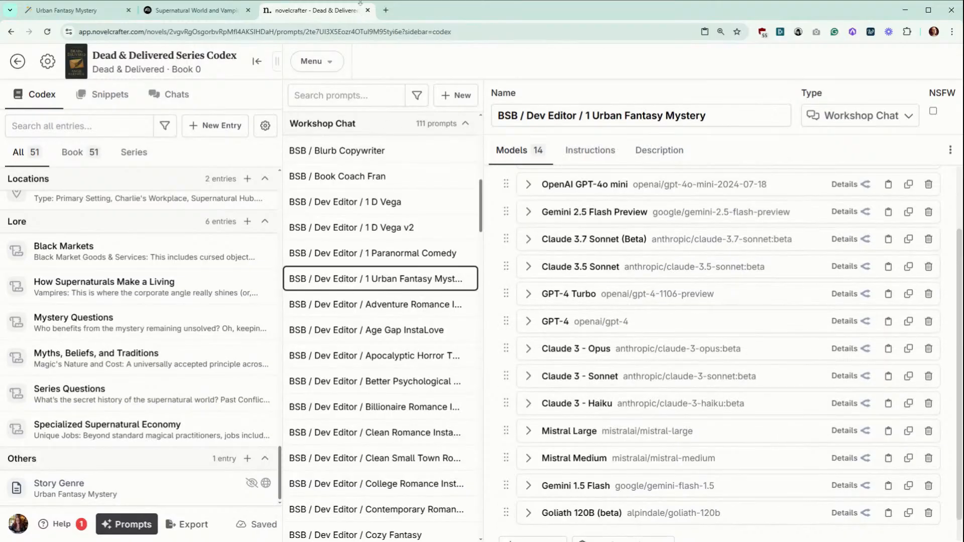
Return to the chat workspace and reopen the series plotting thread containing the A Story arc.
left_click(327, 60)
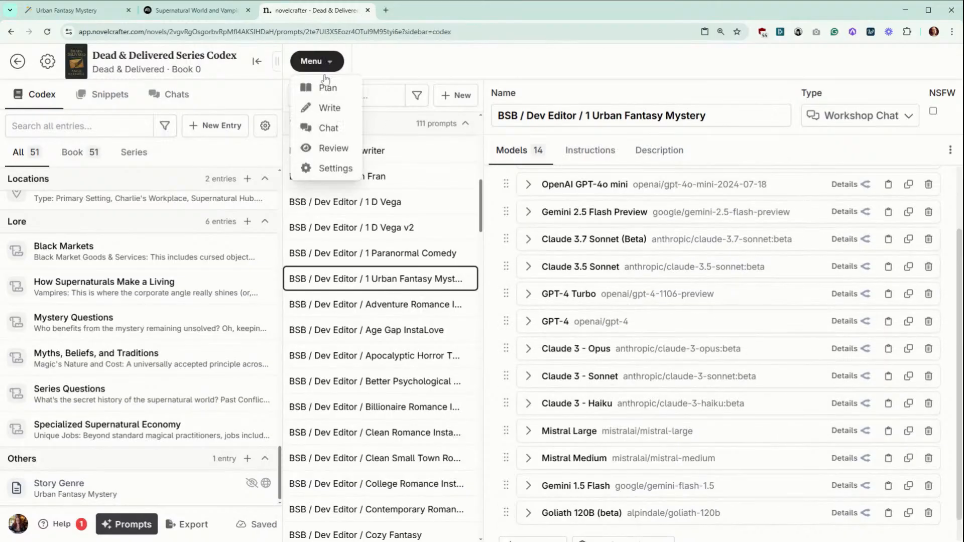
left_click(321, 128)
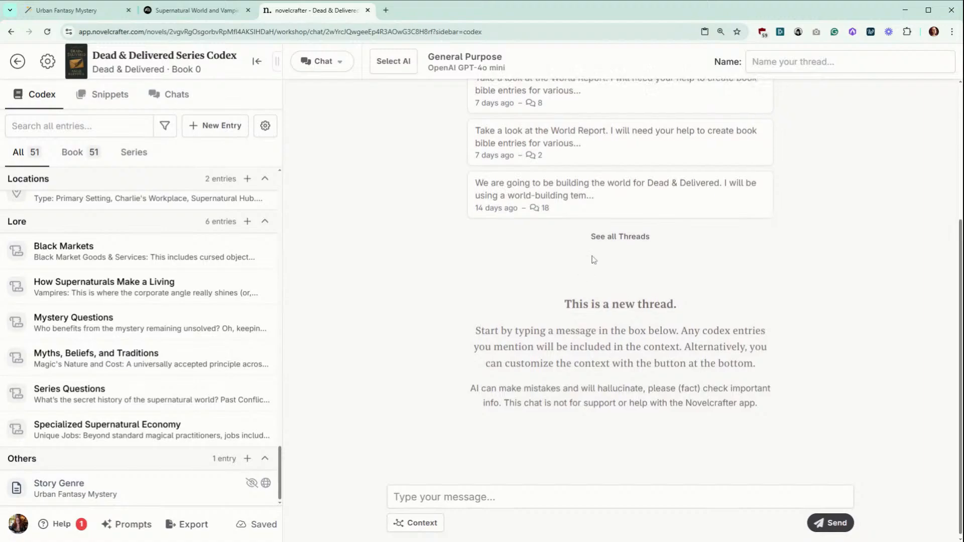
left_click(582, 142)
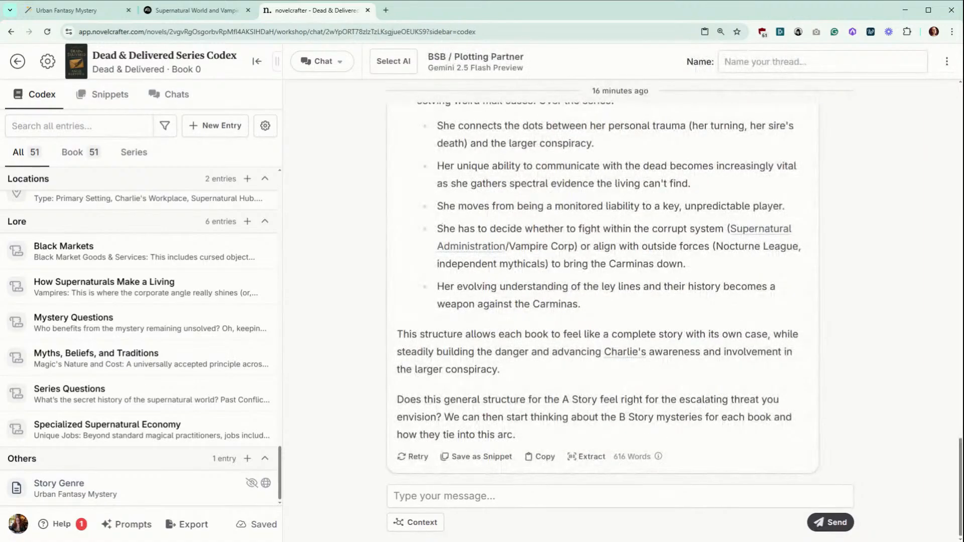
Switch the thread's prompt to BSB / Dev Editor / 1 Urban Fantasy Mystery with the Gemini 2.5 Flash Preview model.
left_click(478, 71)
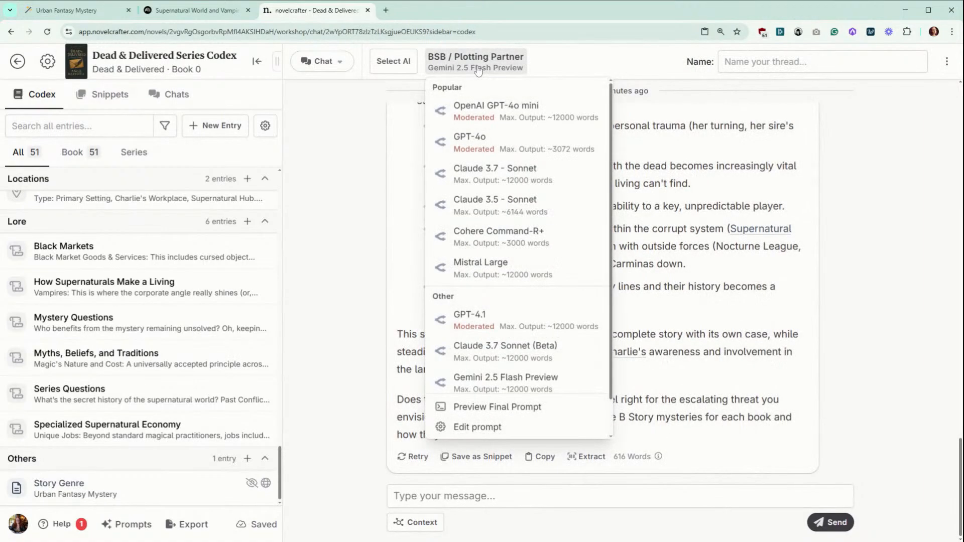
scroll(502, 259, "down", 1)
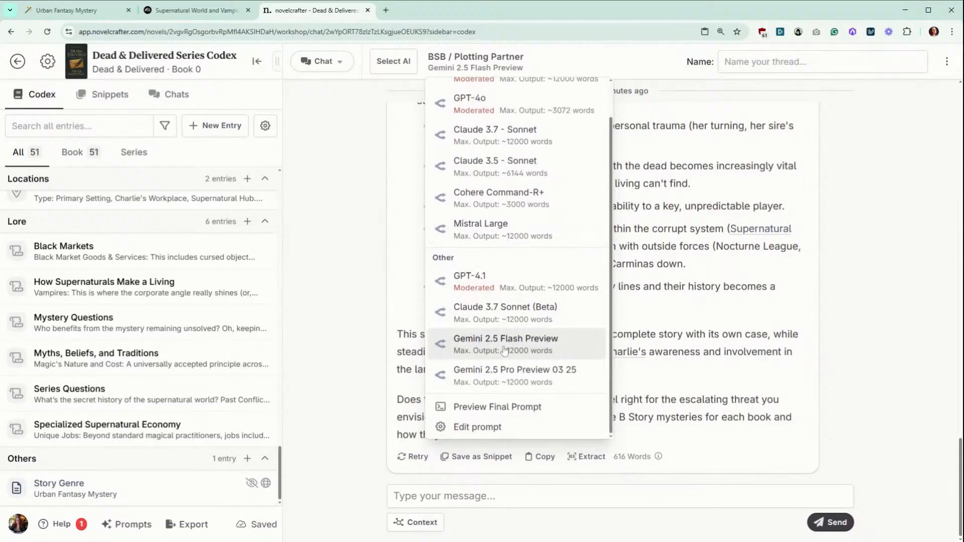
left_click(394, 62)
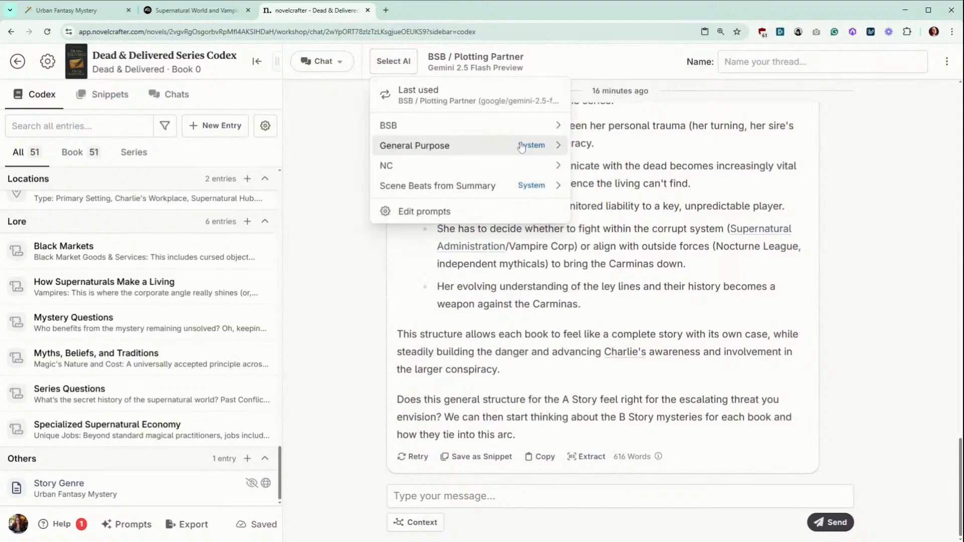
mouse_move(527, 125)
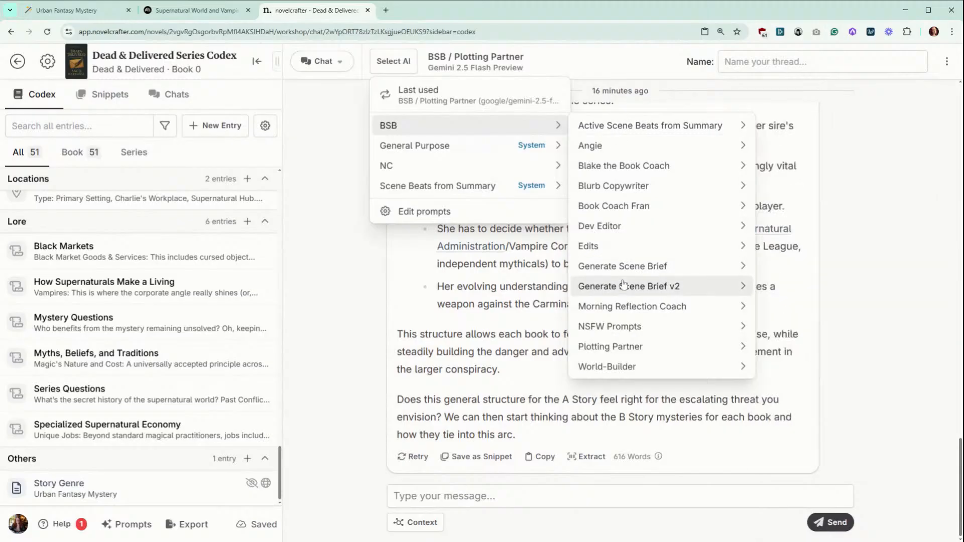
mouse_move(624, 290)
mouse_move(503, 166)
mouse_move(481, 244)
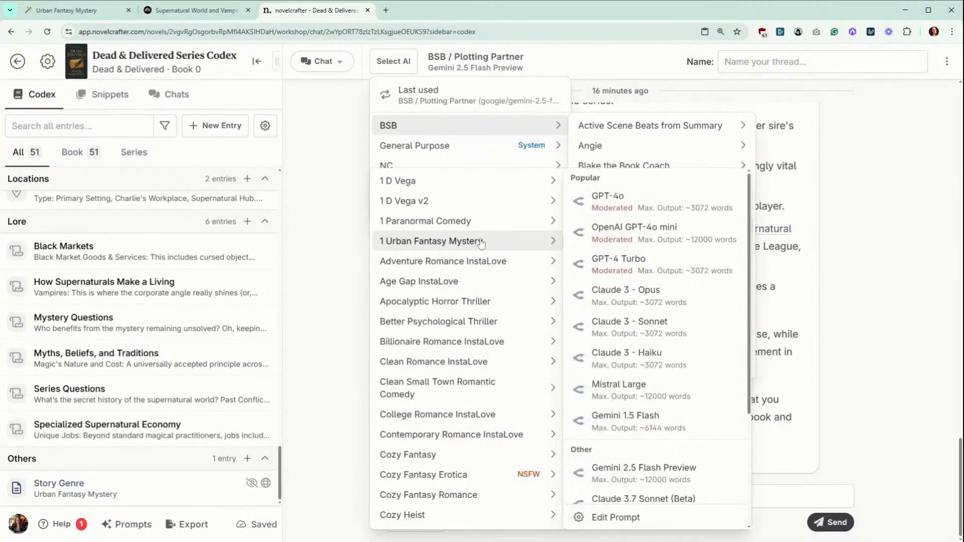
scroll(648, 259, "down", 2)
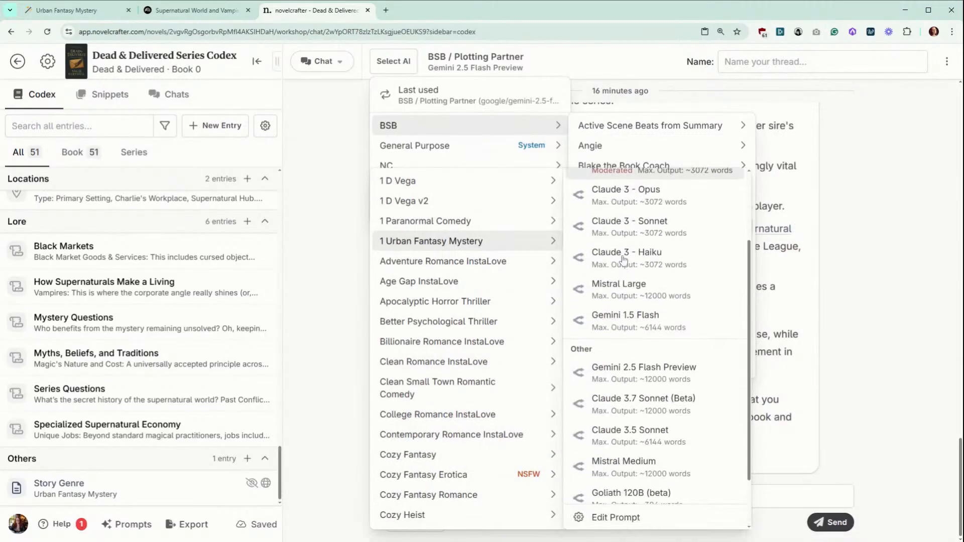
left_click(644, 374)
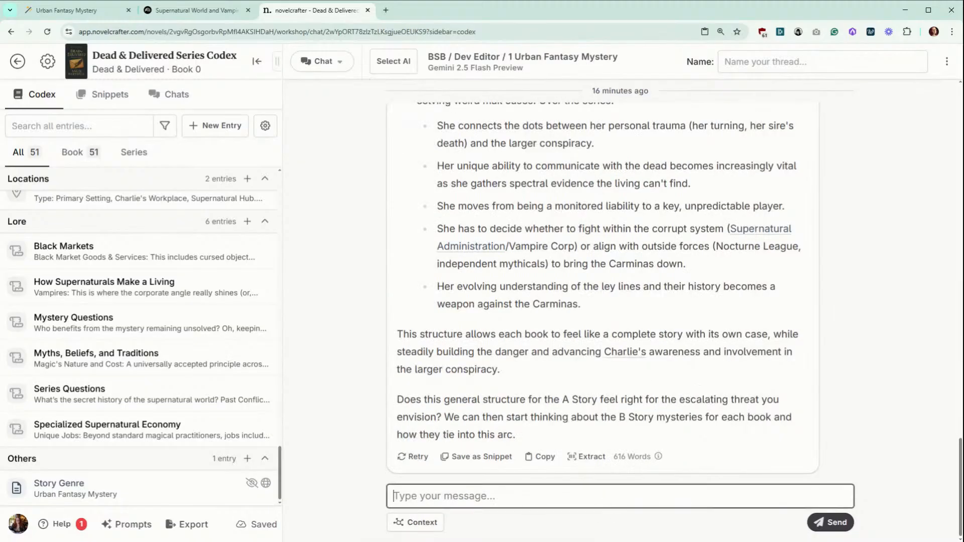
Ask the Dev Editor in the chat thread, "What do you think about the A Story?".
type("What do")
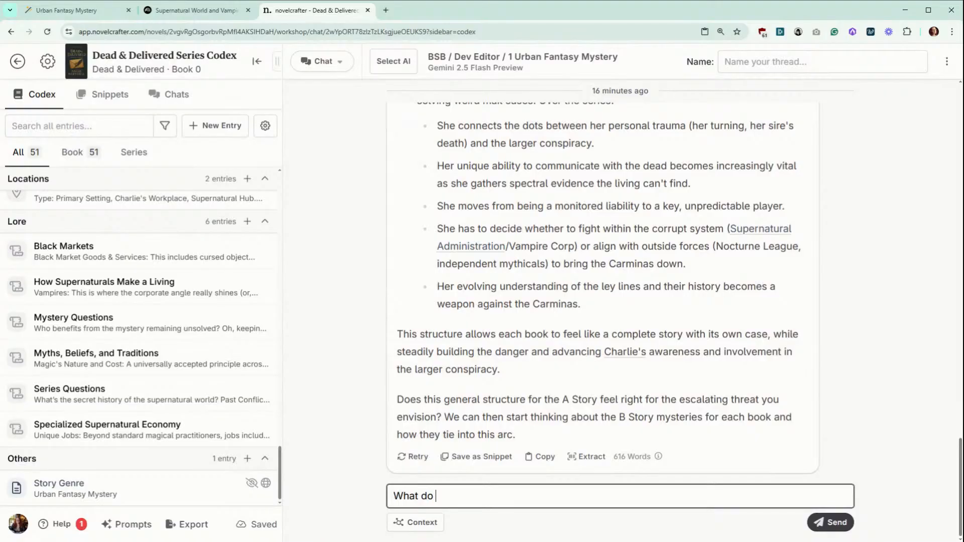
type("you think about ")
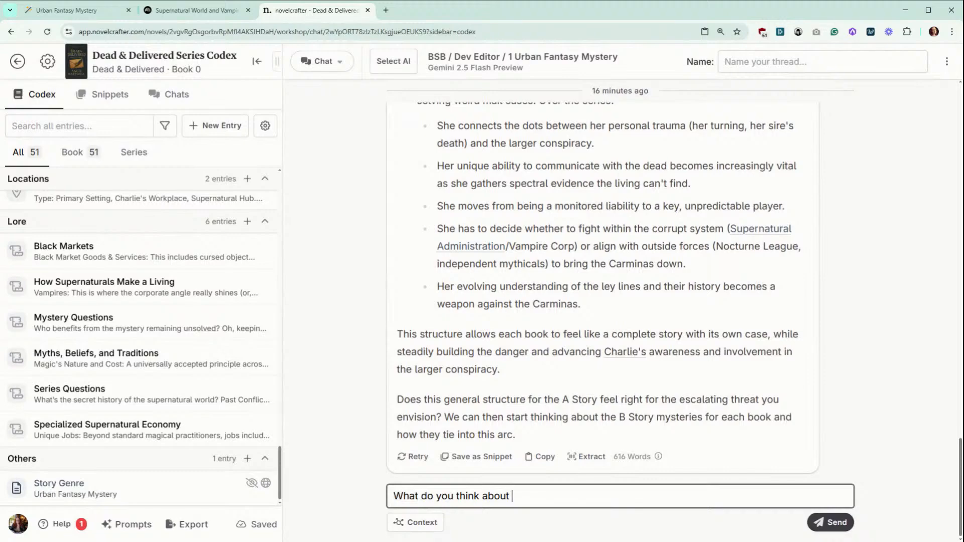
type("the A Story?")
left_click(834, 526)
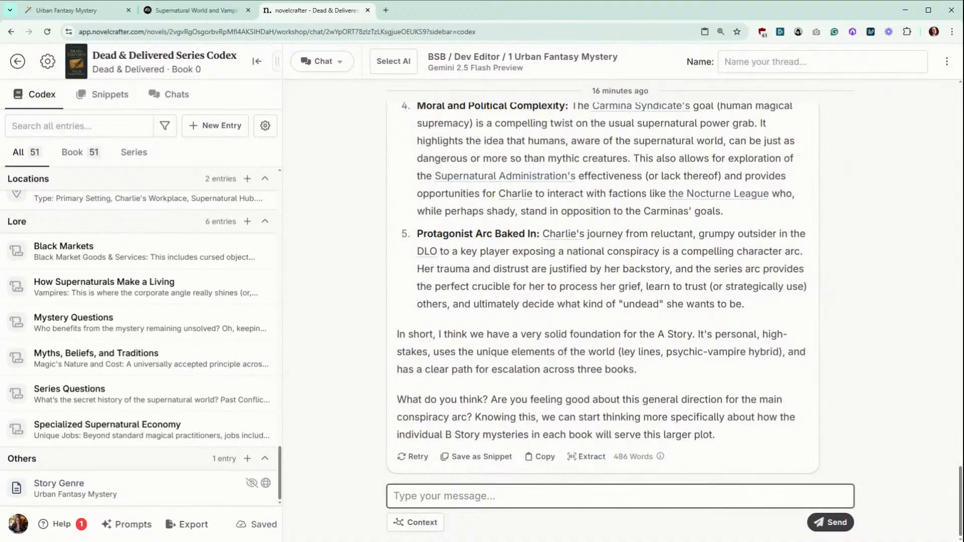
Send the follow-up message "Let's take a stab at the B Story options. The title for book 1 is tentatively "Return to Sender."".
scroll(602, 290, "up", 10)
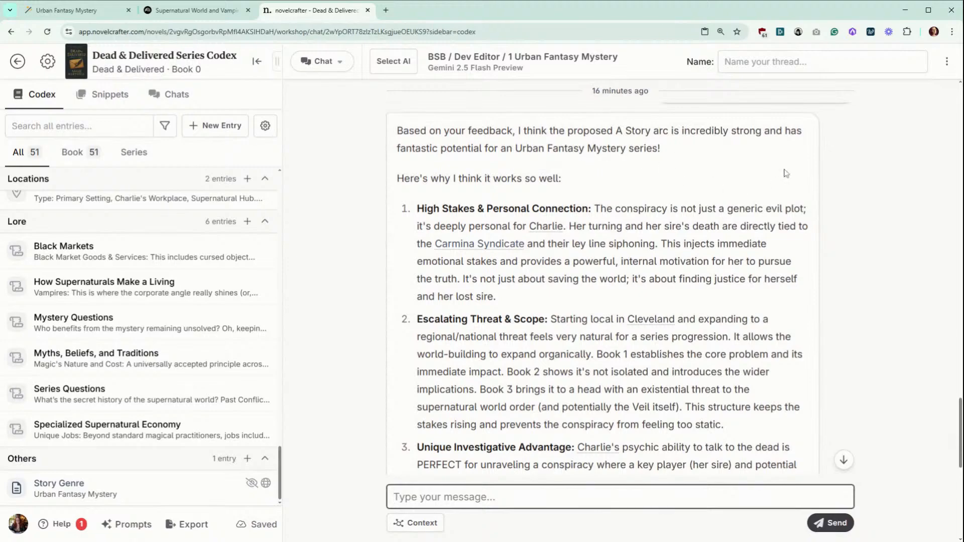
scroll(785, 173, "down", 1)
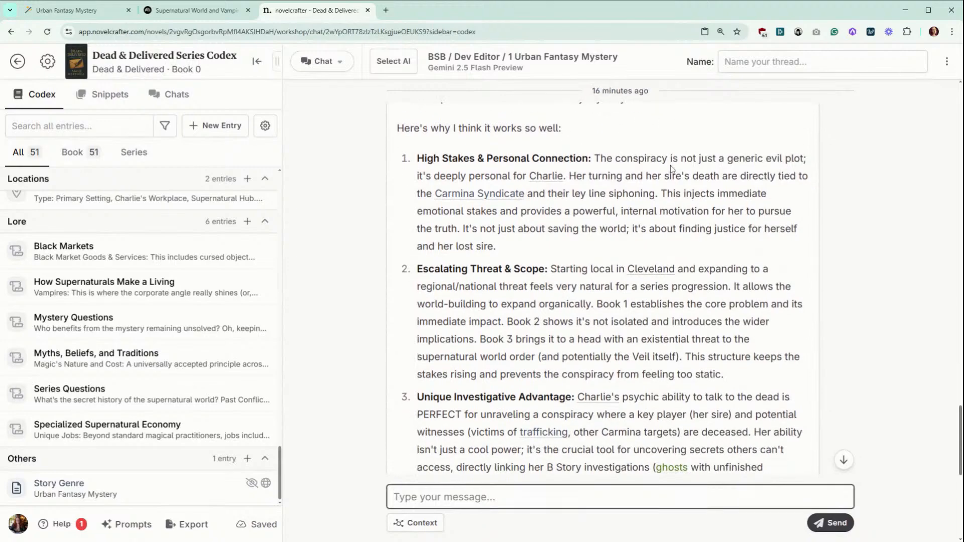
scroll(671, 168, "down", 4)
scroll(671, 167, "down", 3)
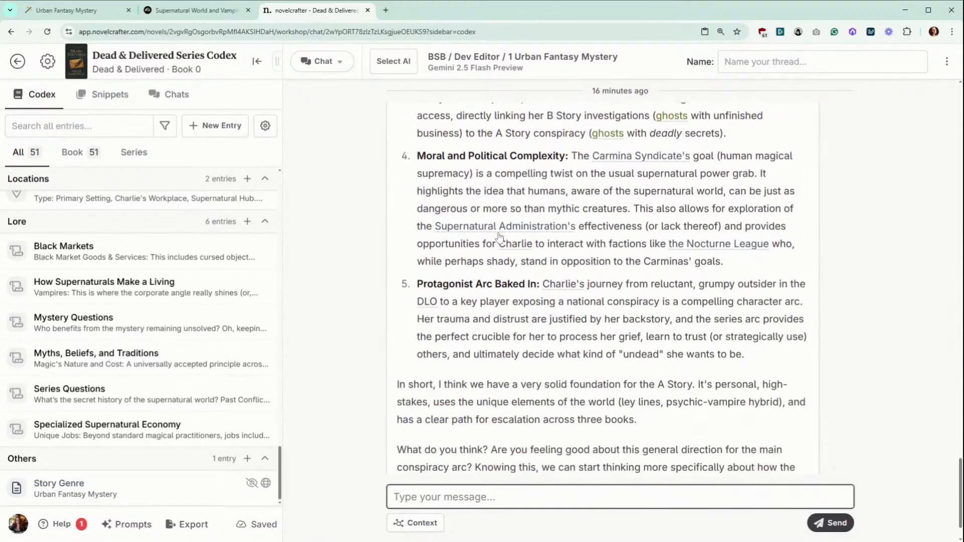
scroll(496, 237, "down", 1)
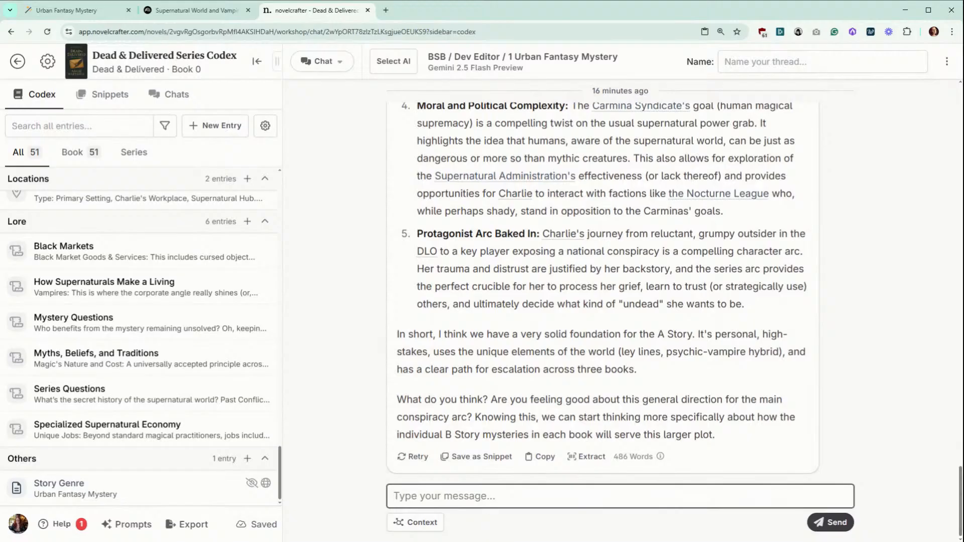
type("Let'")
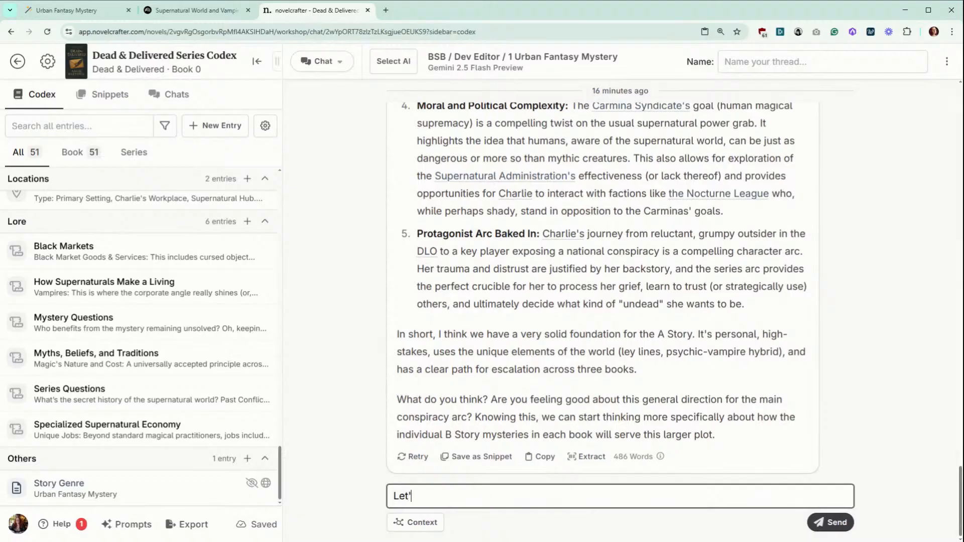
type("s take a stab at the ")
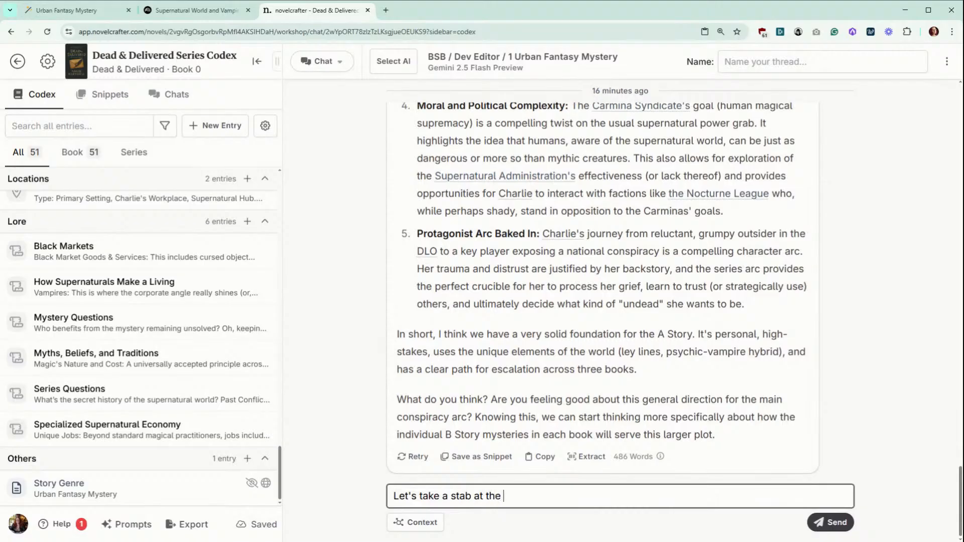
type("B Story options. T")
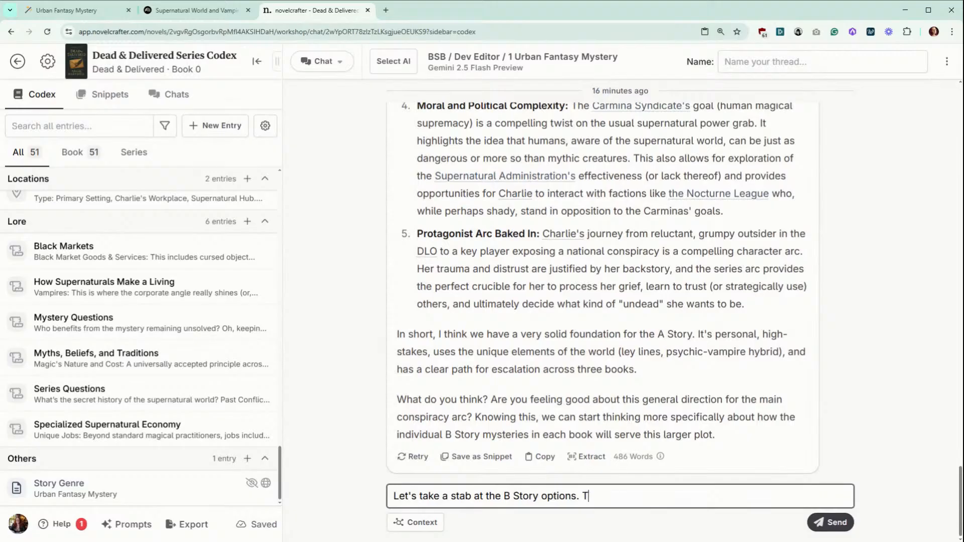
type("he title for book 1 ")
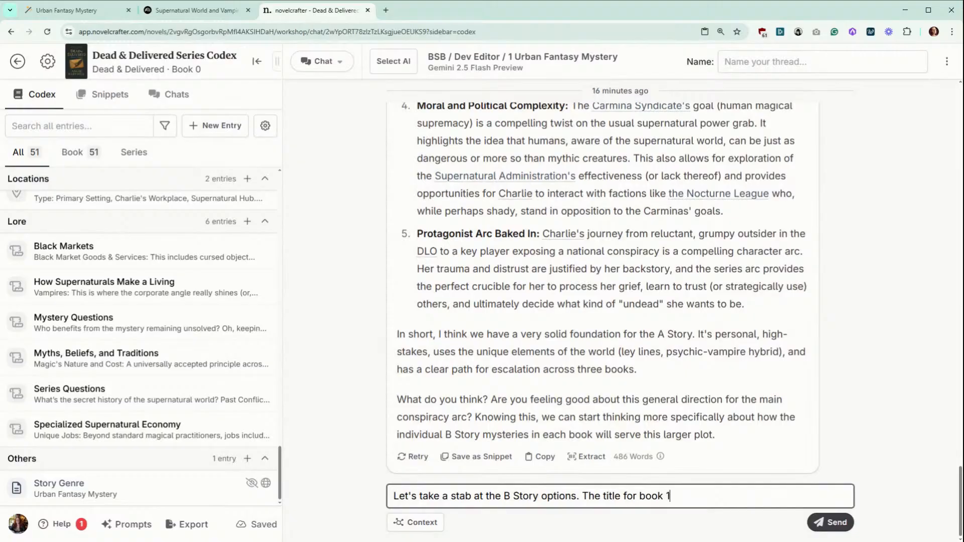
type("is tentatively \"")
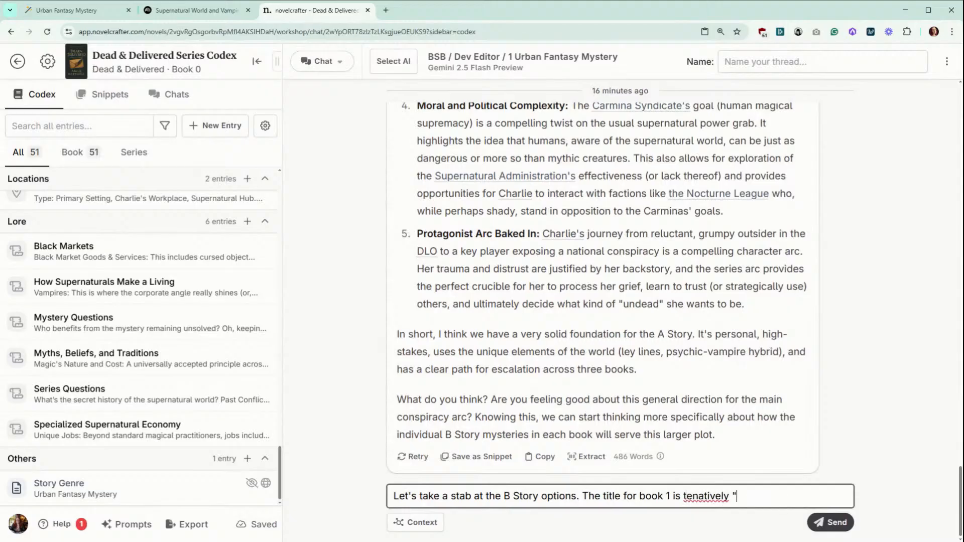
type("Retrurn to Sender.\"")
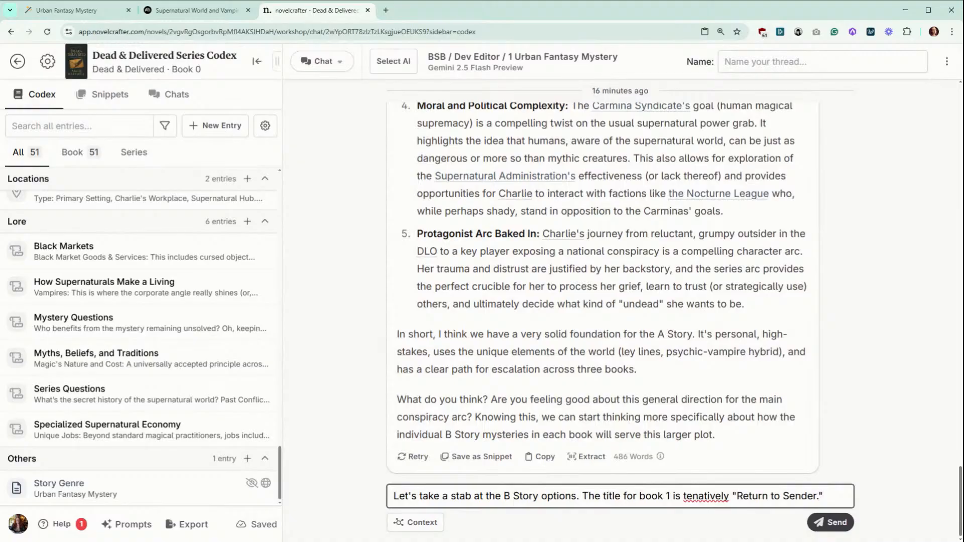
double_click(702, 498)
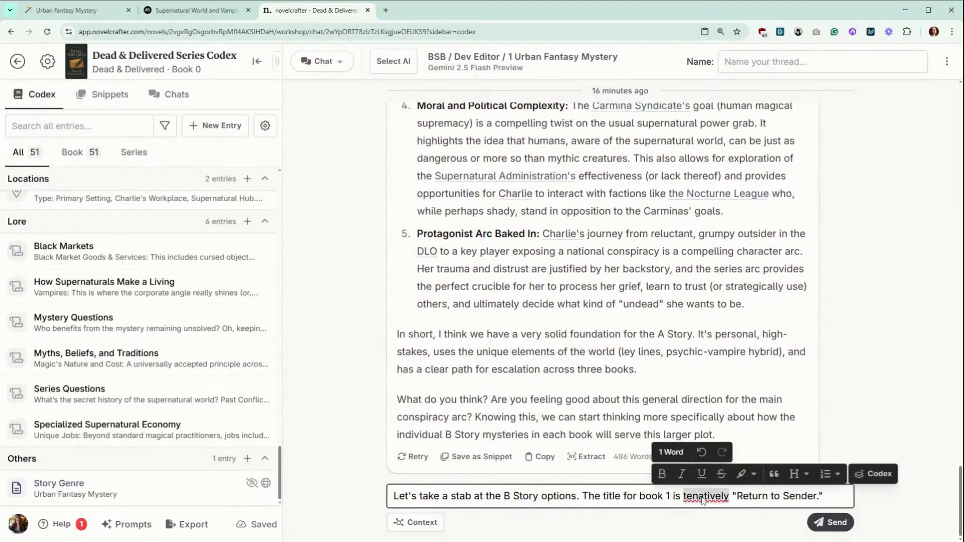
type("tentatively")
left_click(834, 523)
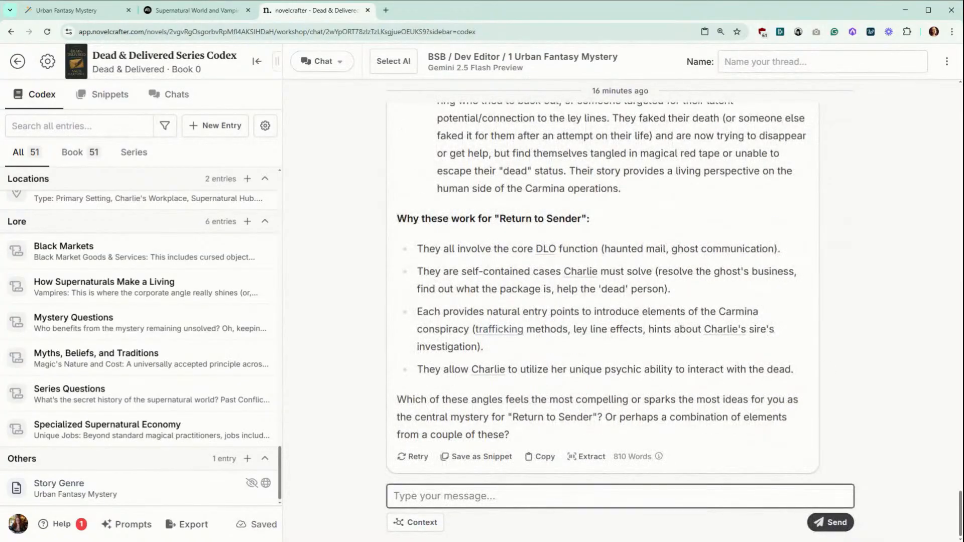
Read through the reply's potential B Story mysteries for Book 1, "Return to Sender", comparing each option's angles and ties to the A Story.
scroll(644, 232, "up", 20)
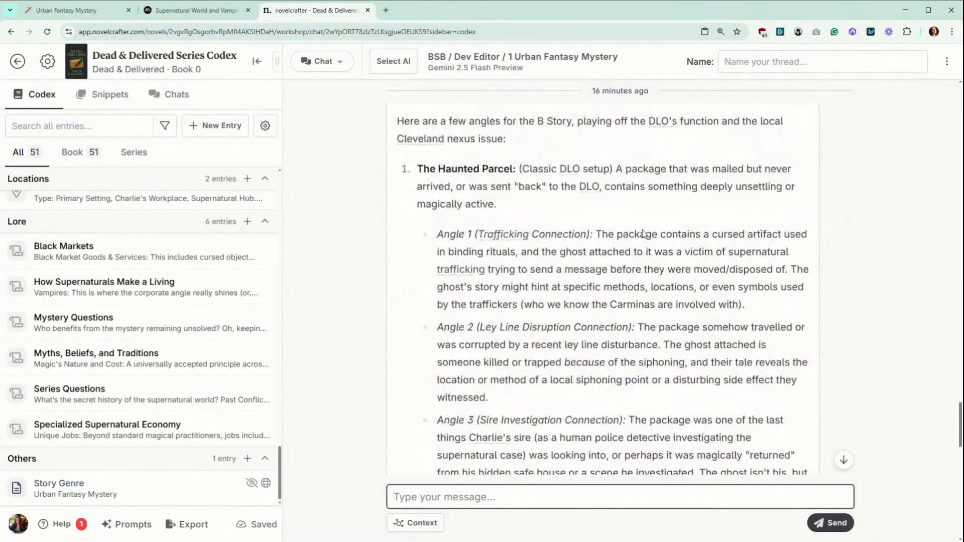
scroll(643, 233, "up", 7)
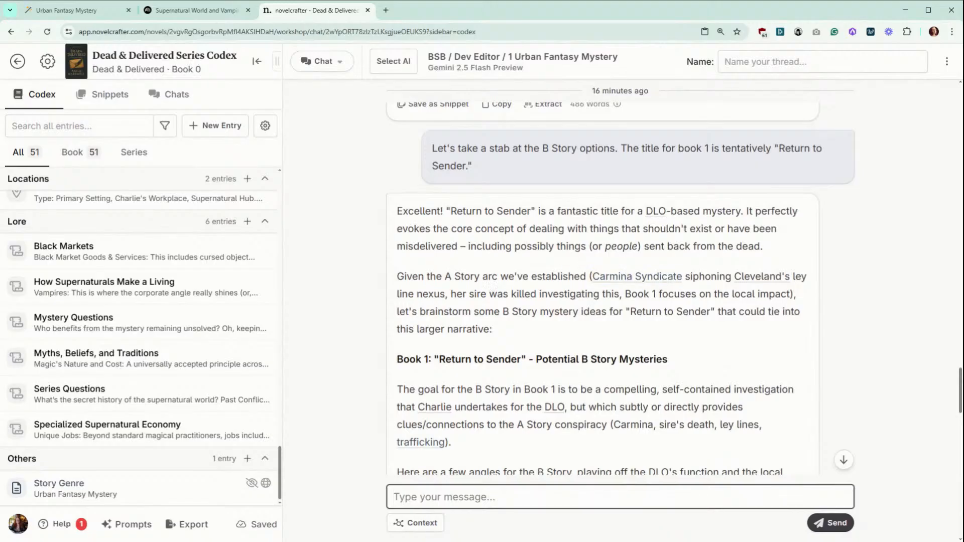
scroll(807, 292, "down", 2)
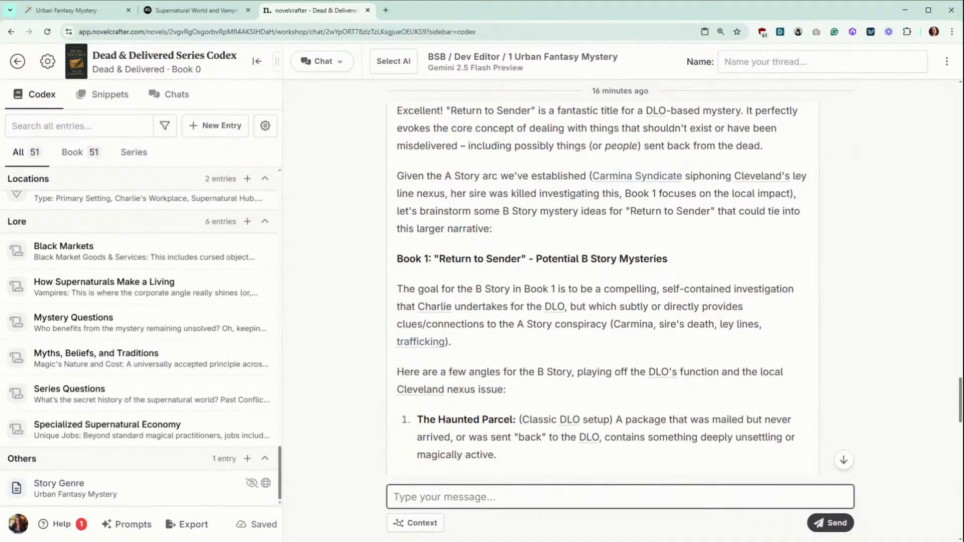
scroll(599, 302, "down", 2)
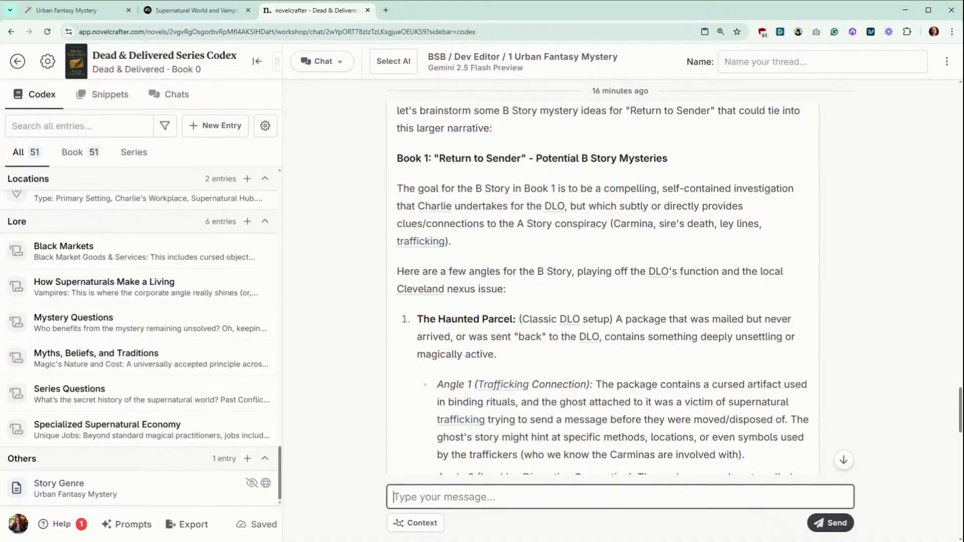
scroll(652, 204, "down", 1)
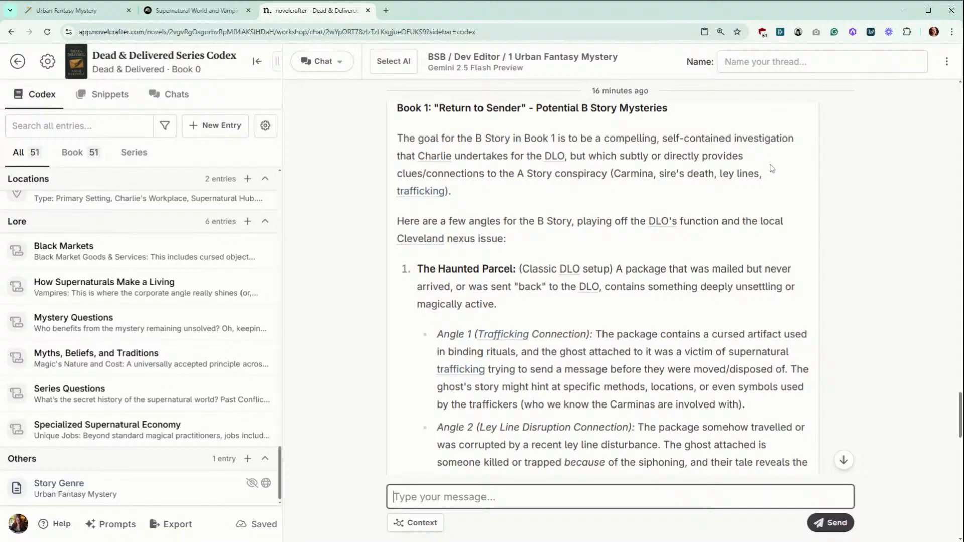
scroll(767, 211, "down", 1)
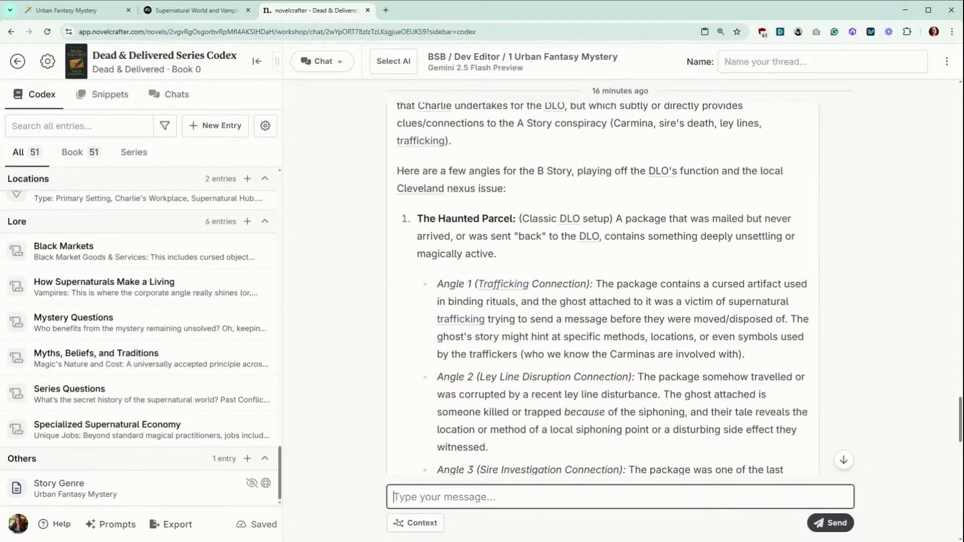
scroll(659, 188, "down", 1)
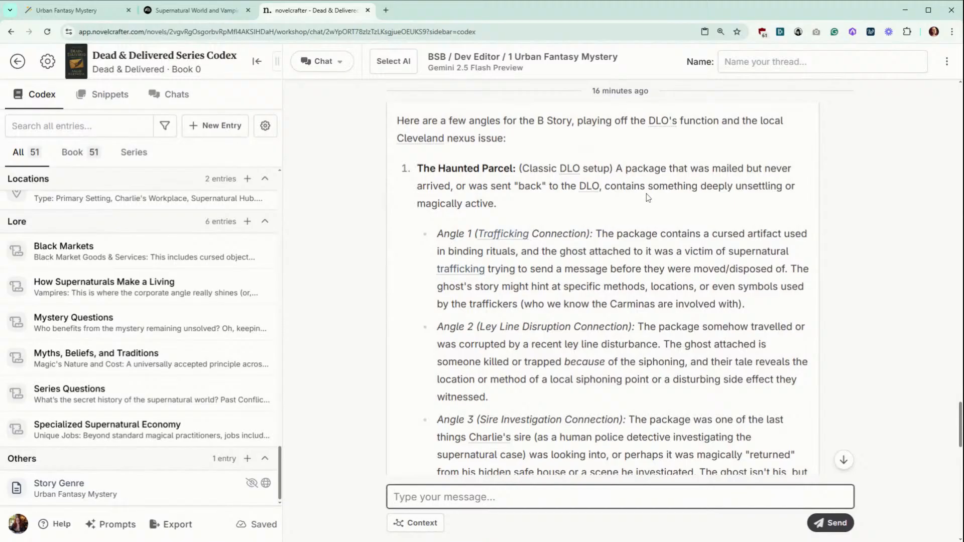
scroll(648, 198, "down", 1)
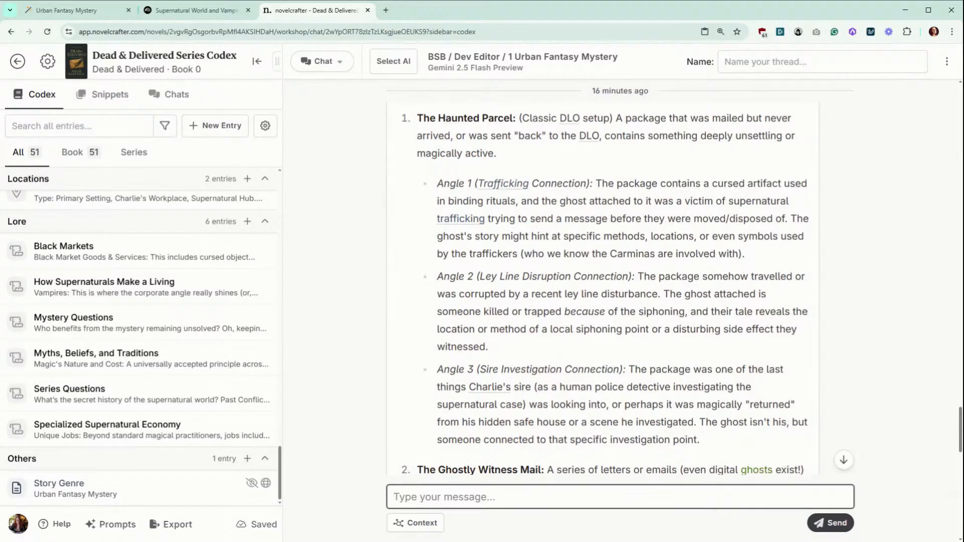
scroll(602, 282, "down", 1)
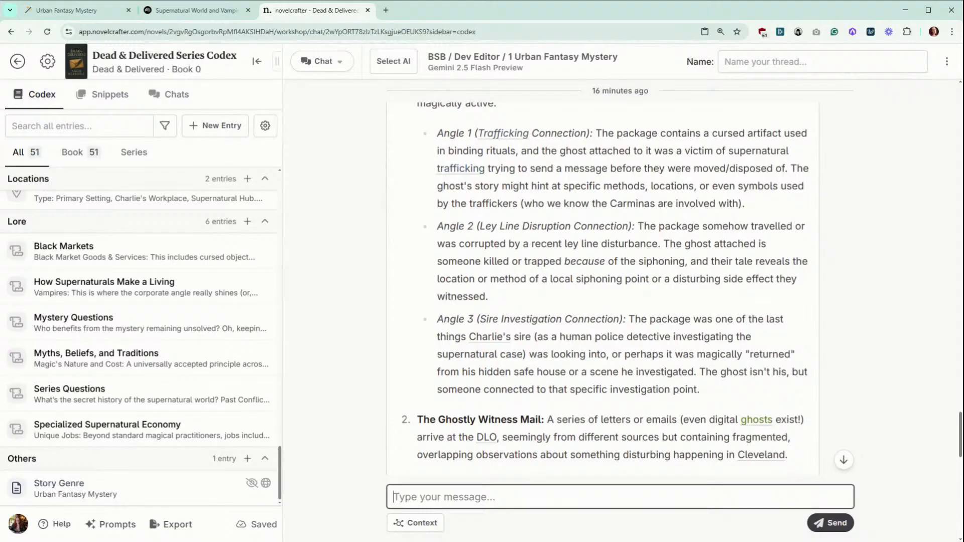
scroll(435, 162, "down", 1)
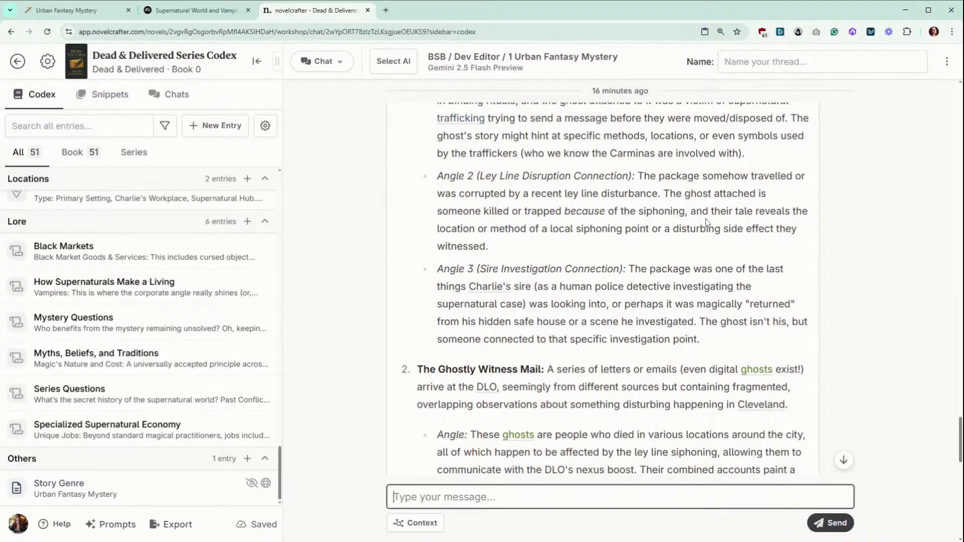
scroll(707, 223, "down", 1)
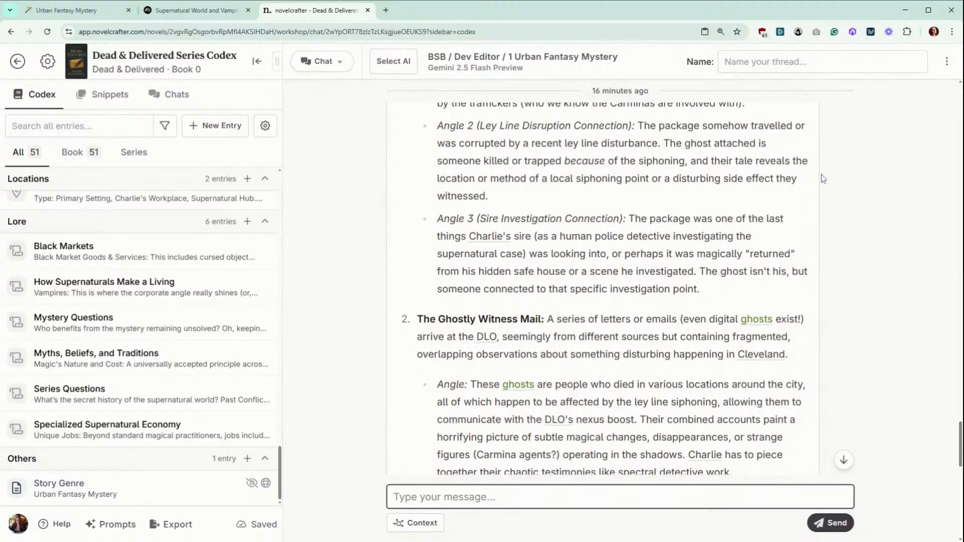
scroll(824, 178, "down", 1)
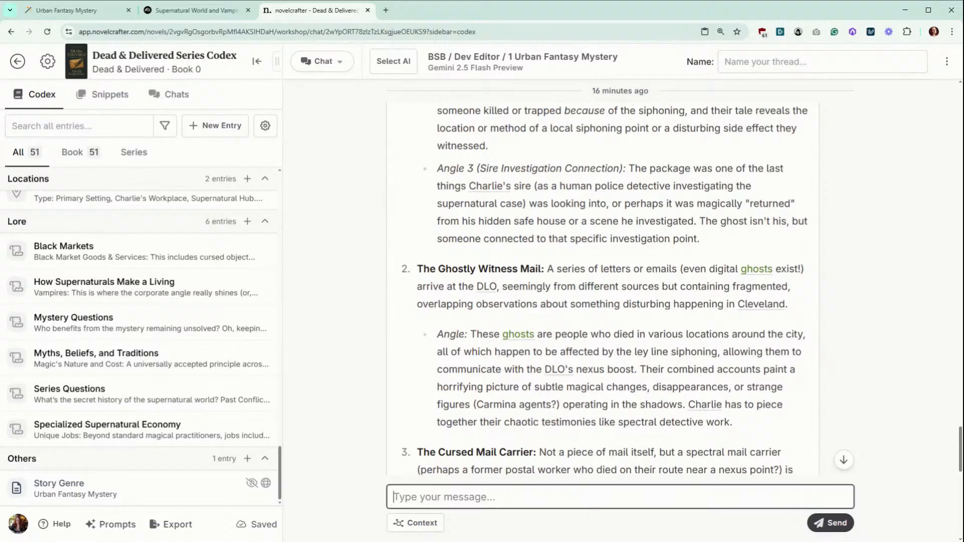
scroll(603, 292, "down", 1)
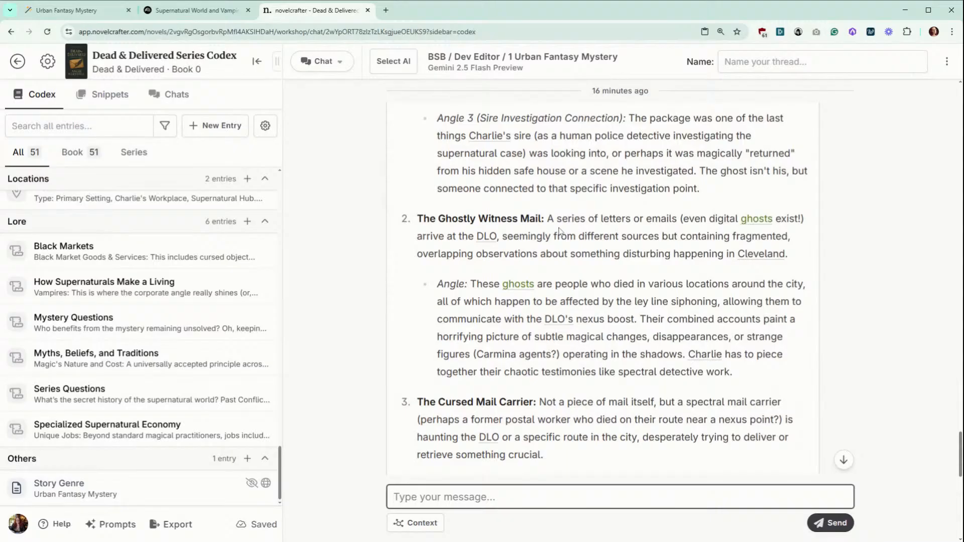
scroll(566, 232, "down", 1)
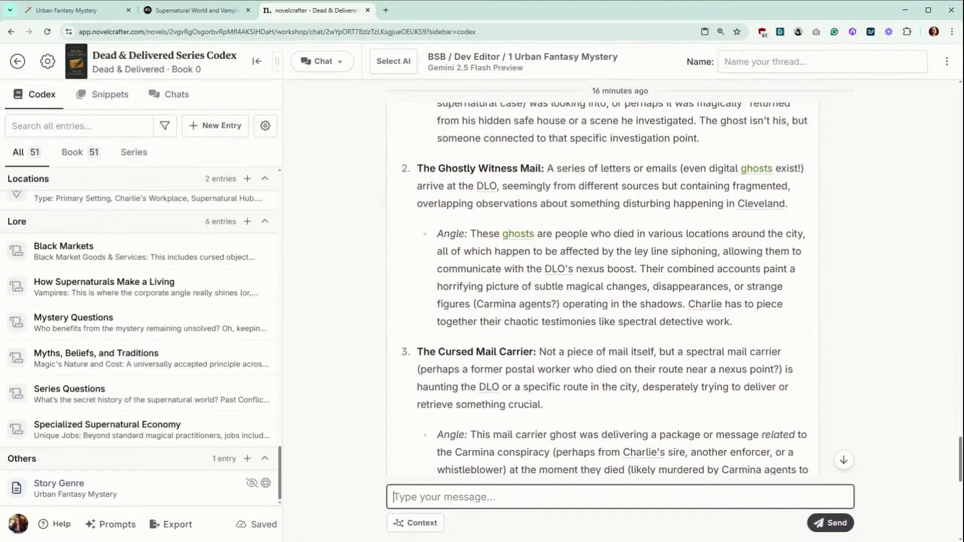
scroll(820, 185, "down", 1)
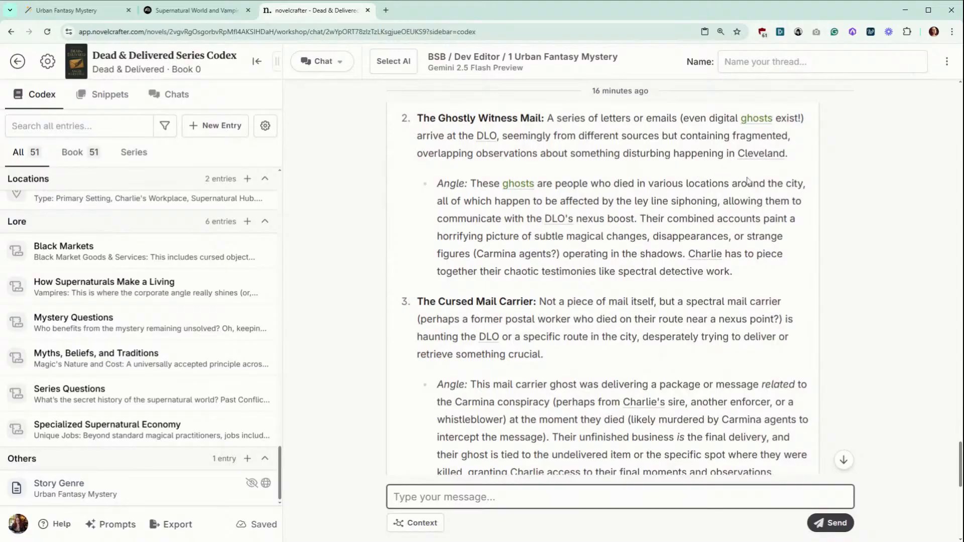
scroll(748, 181, "down", 1)
scroll(749, 181, "up", 1)
scroll(435, 223, "up", 3)
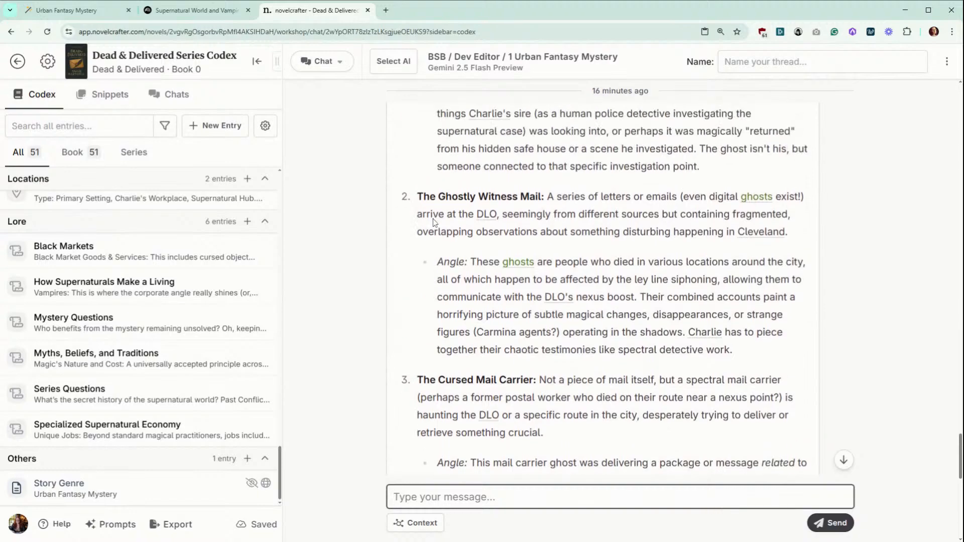
scroll(435, 222, "up", 4)
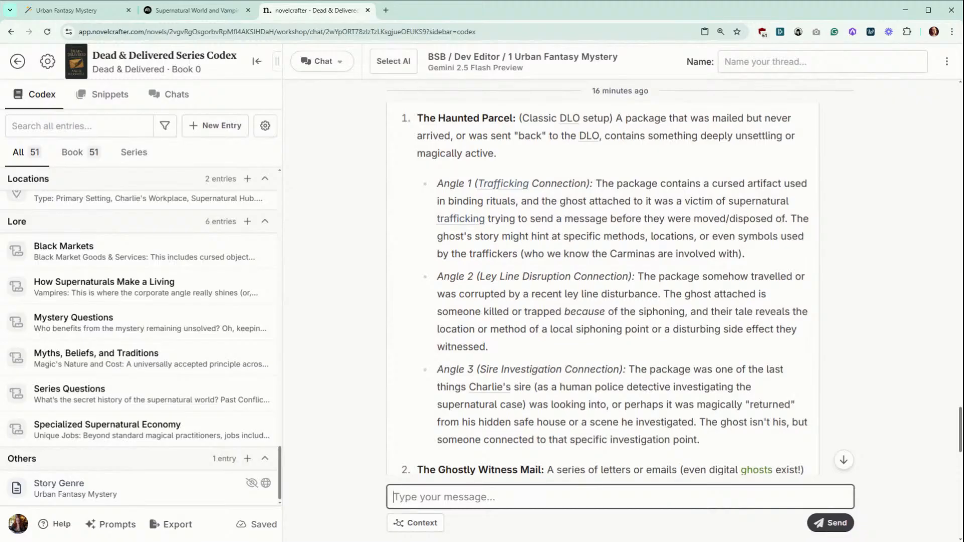
scroll(447, 243, "down", 4)
scroll(447, 242, "down", 5)
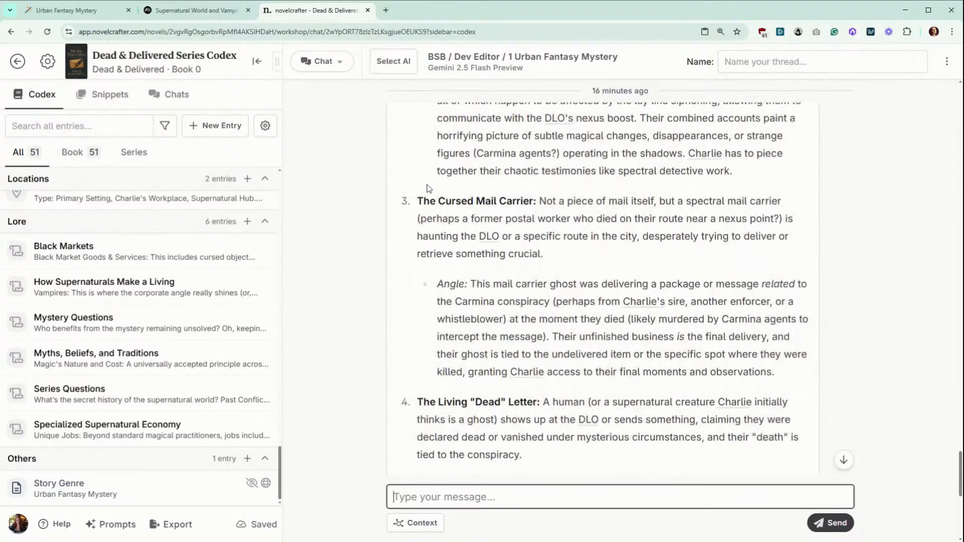
scroll(603, 286, "down", 1)
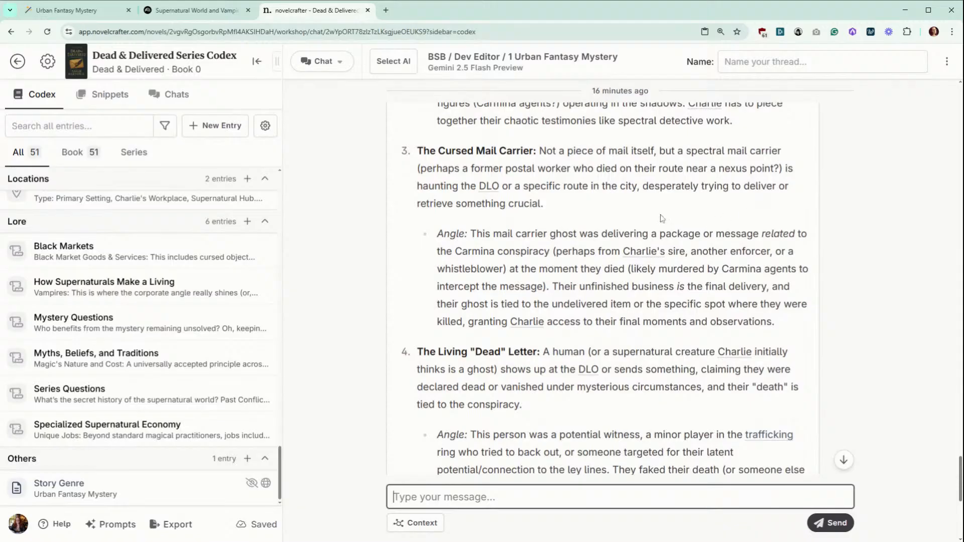
scroll(662, 218, "down", 1)
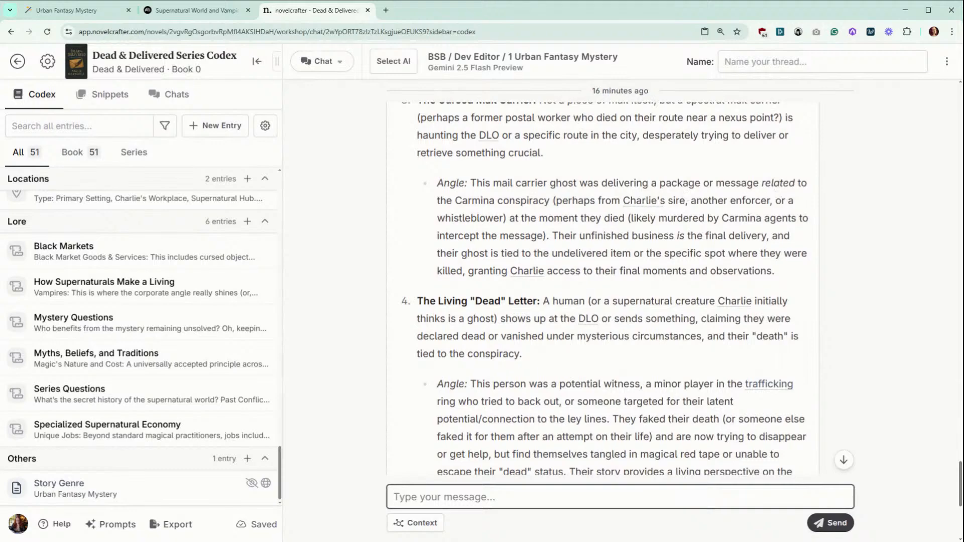
Read the Cursed Mail Carrier and Living "Dead" Letter options and the reasons the ideas suit "Return to Sender".
scroll(718, 256, "down", 1)
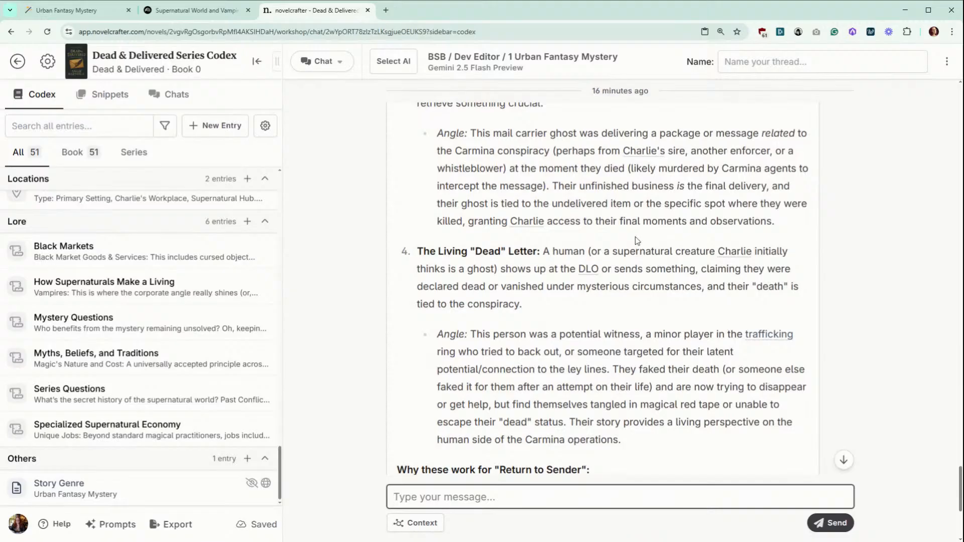
scroll(637, 239, "up", 2)
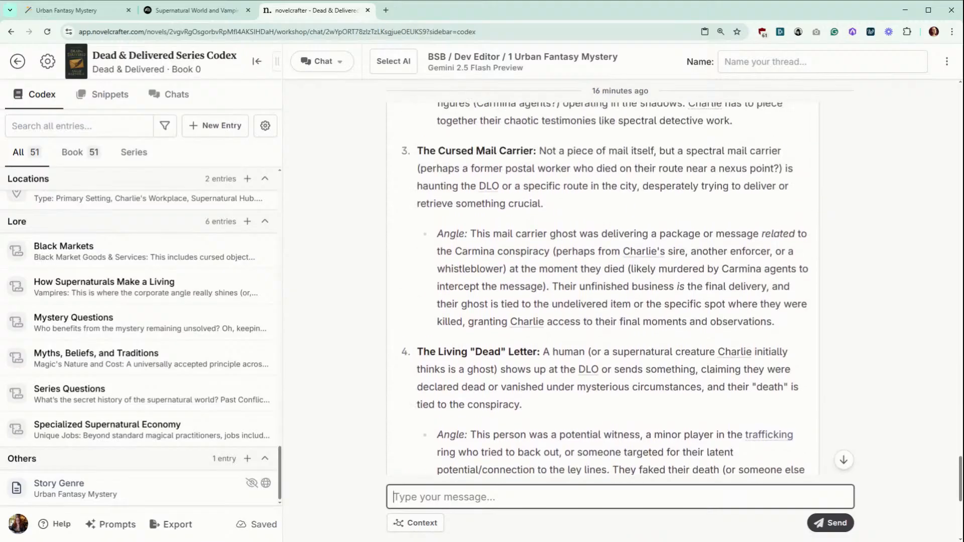
scroll(626, 281, "down", 1)
scroll(449, 317, "down", 1)
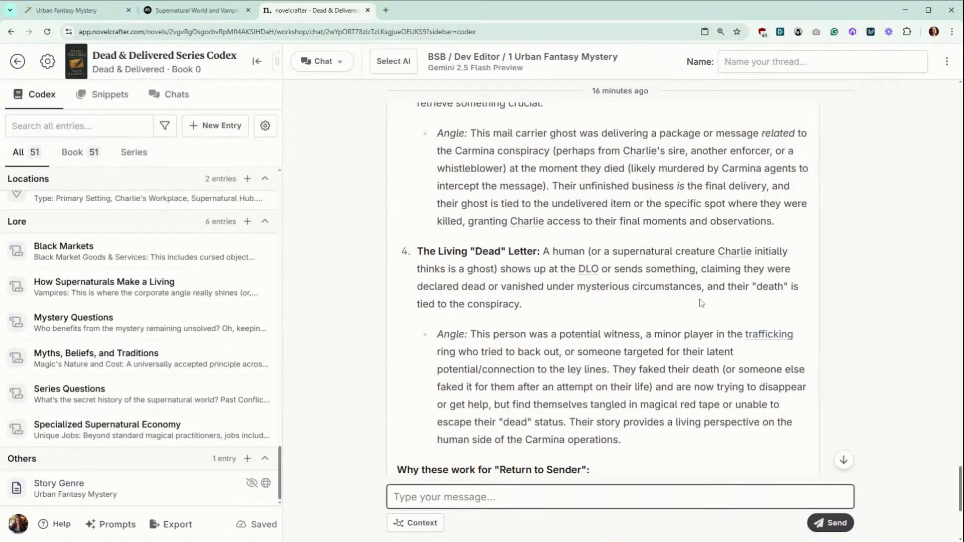
scroll(702, 306, "down", 1)
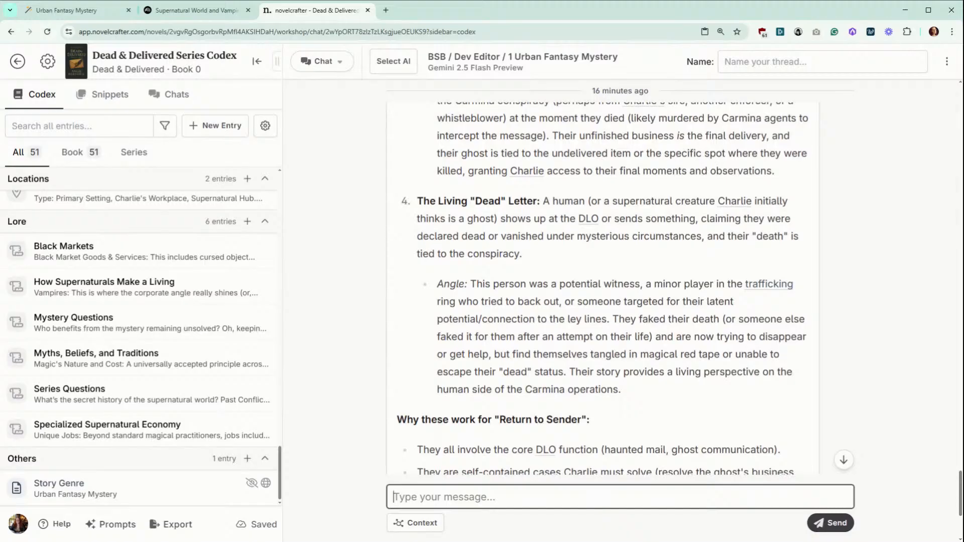
scroll(603, 287, "down", 1)
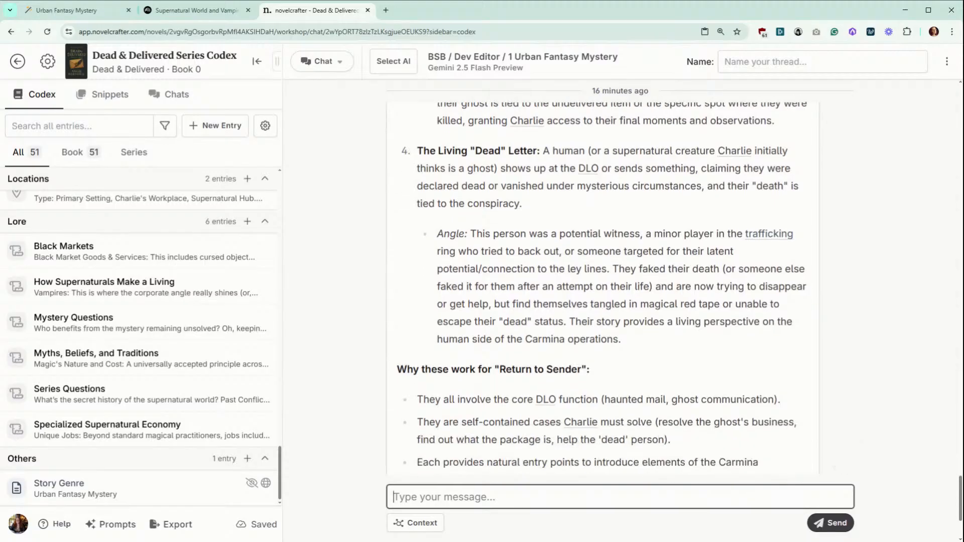
scroll(602, 286, "down", 1)
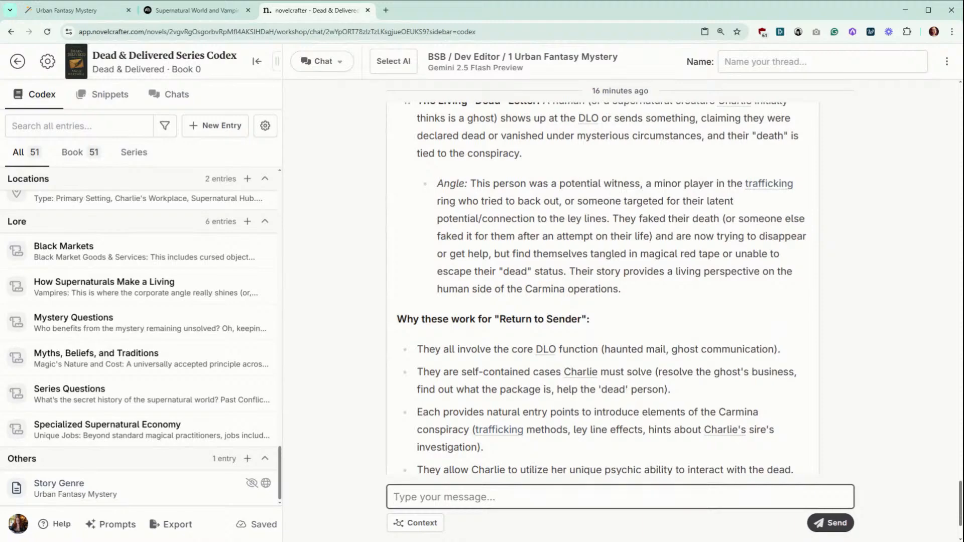
scroll(600, 301, "down", 2)
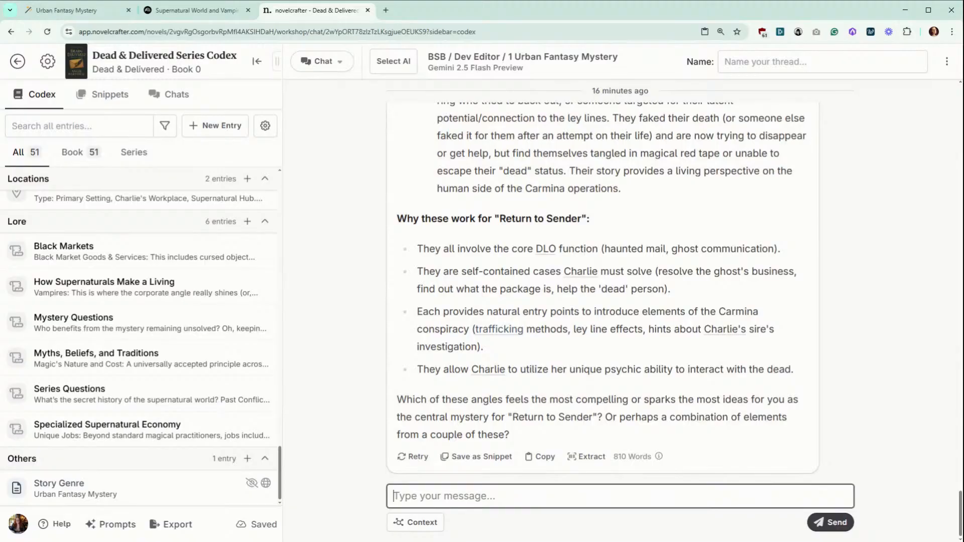
Go back over the first B Story option, The Haunted Parcel, and compare its trafficking, ley line and sire investigation angles.
scroll(600, 286, "up", 7)
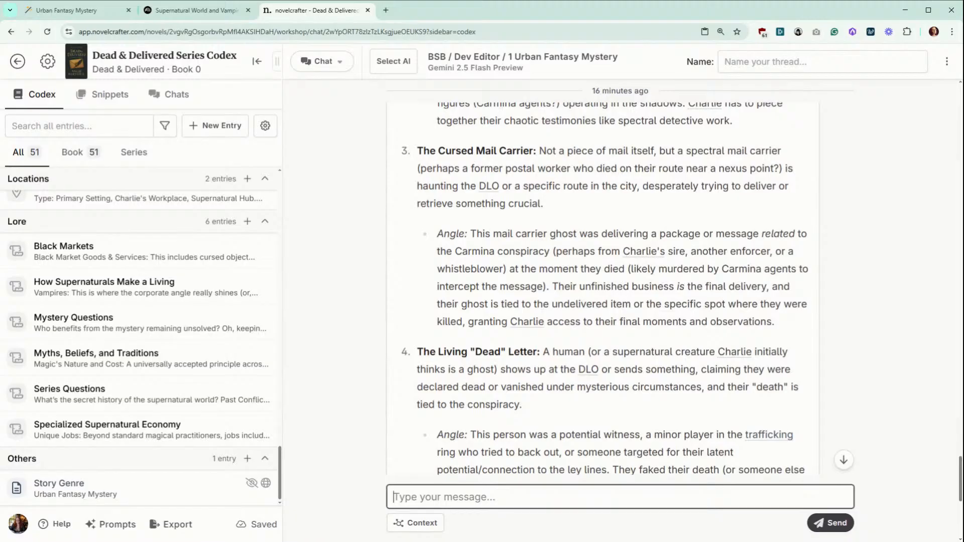
scroll(593, 201, "up", 4)
scroll(593, 202, "up", 6)
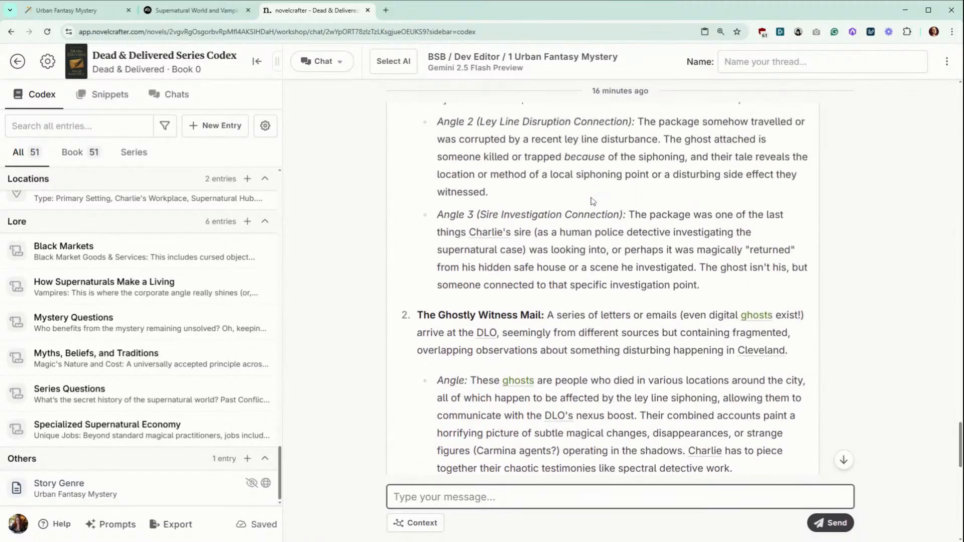
scroll(592, 202, "up", 1)
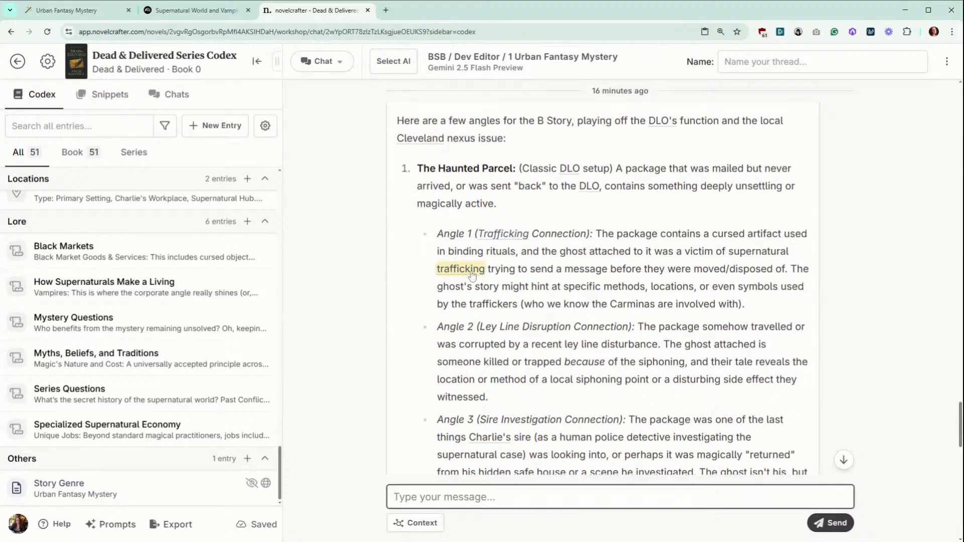
scroll(520, 392, "down", 1)
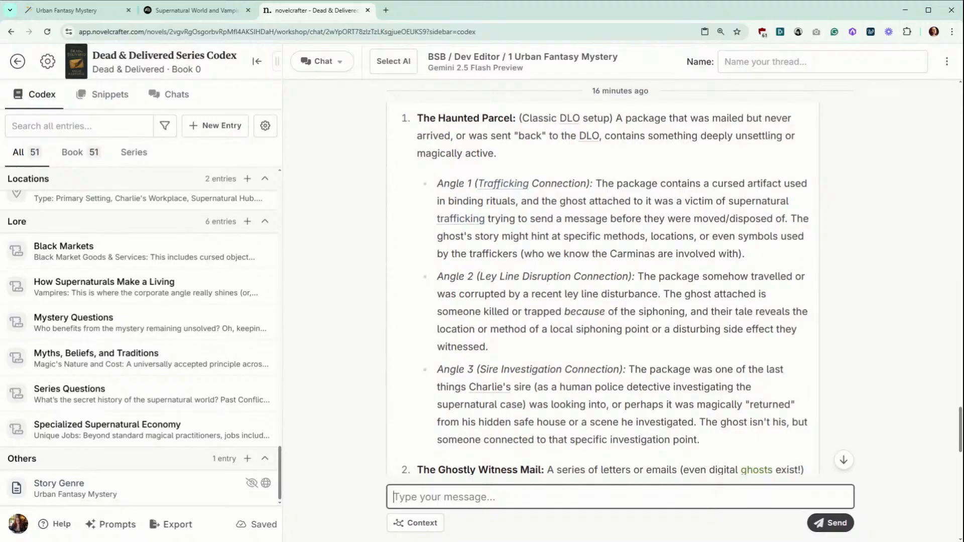
scroll(527, 381, "down", 3)
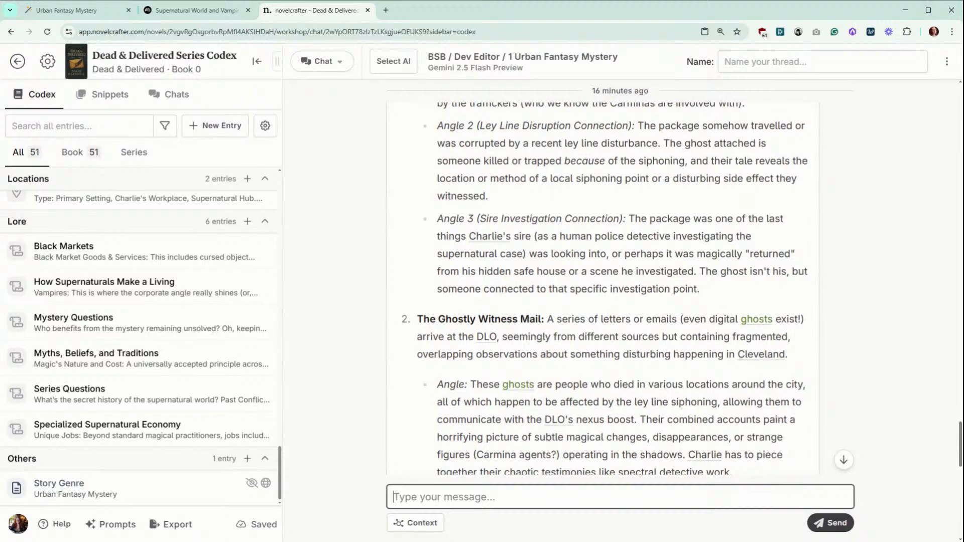
scroll(528, 382, "up", 6)
scroll(528, 382, "down", 1)
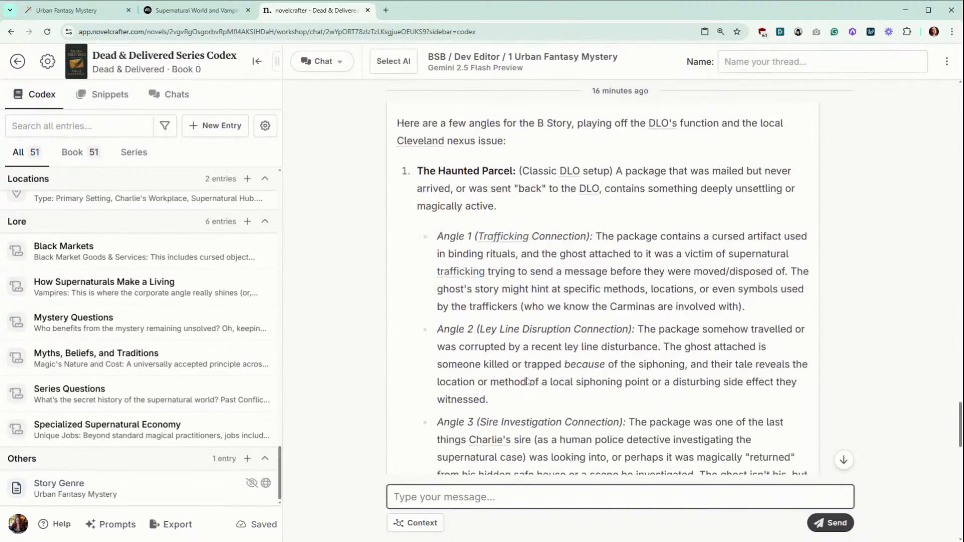
scroll(931, 289, "up", 3)
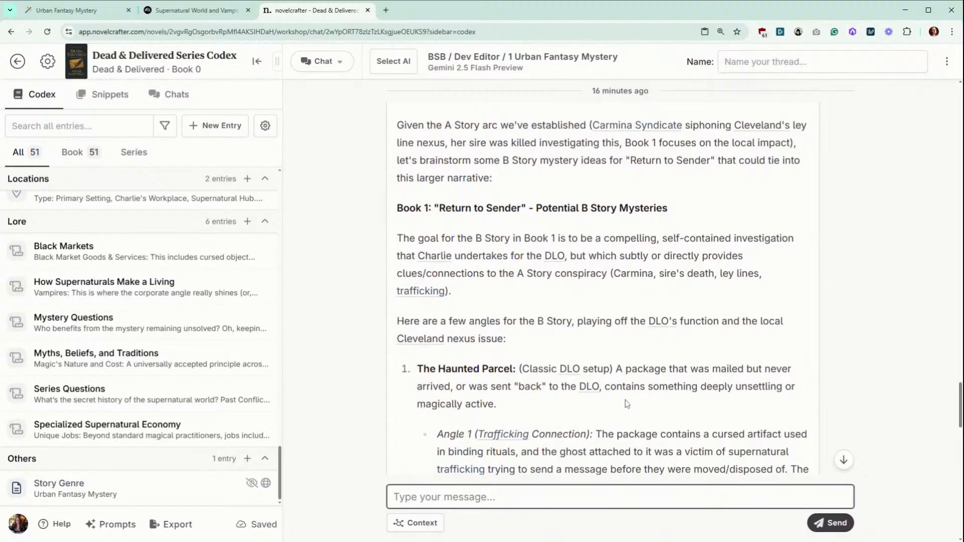
scroll(627, 403, "down", 6)
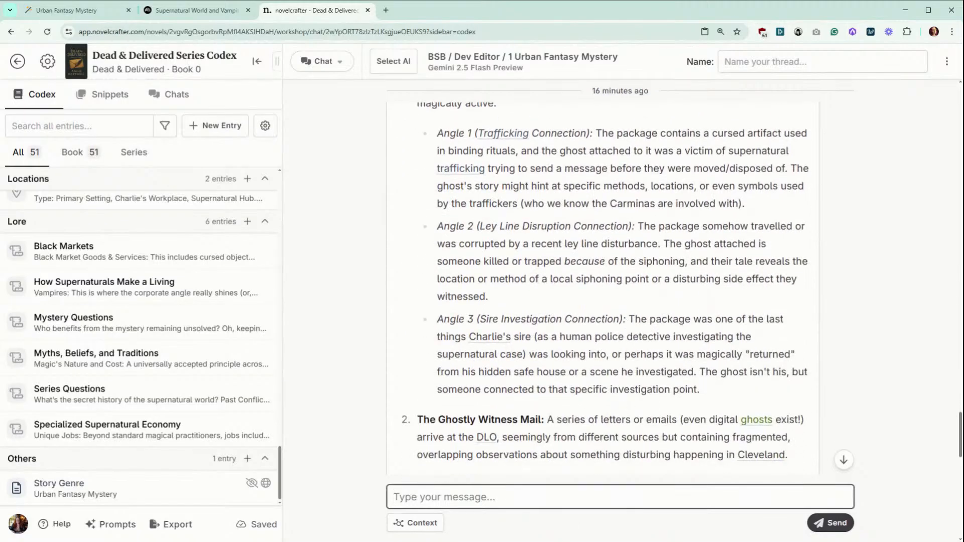
scroll(602, 287, "up", 4)
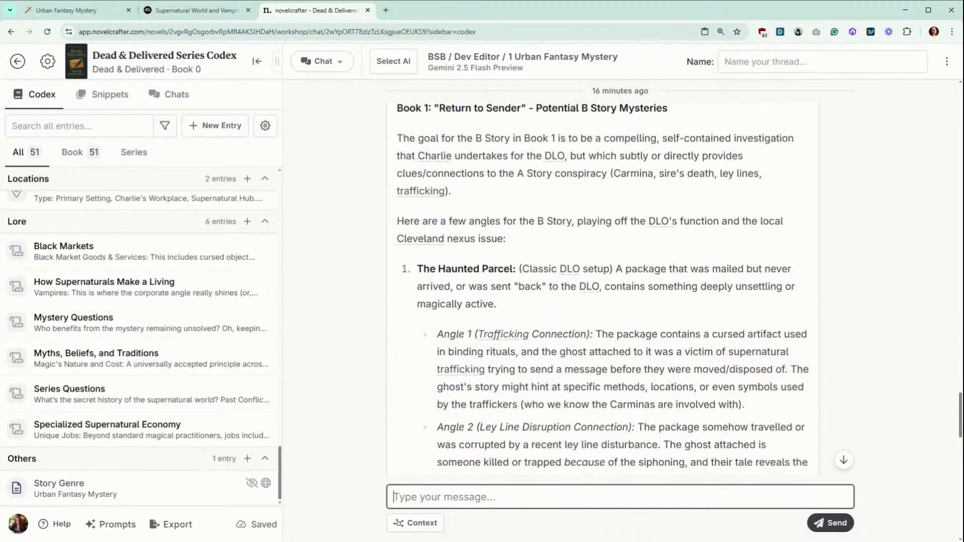
Start a chat reply with the line "I think we'll go with The Haunted Parcel, Angle 3." and begin a new line.
type("I think we'l")
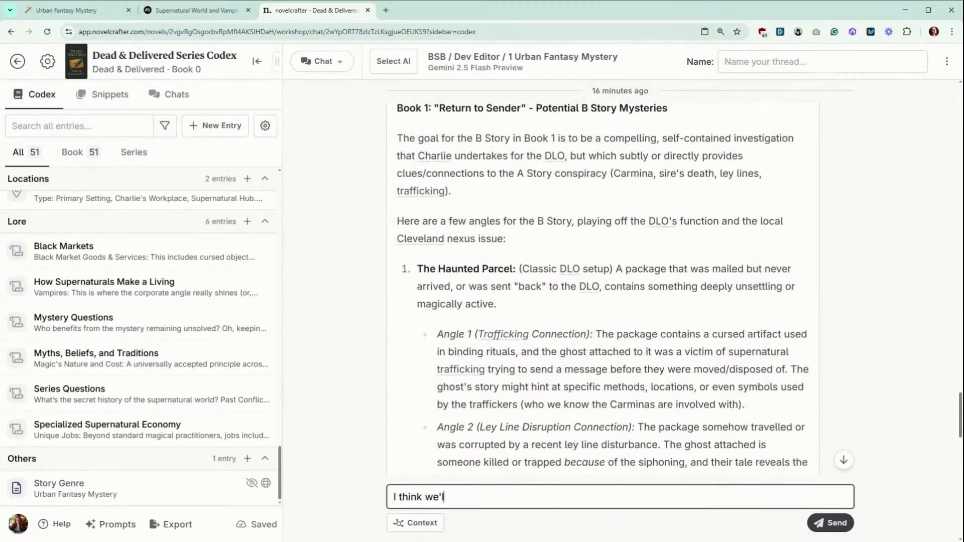
type("l go with The Haunted Parcel")
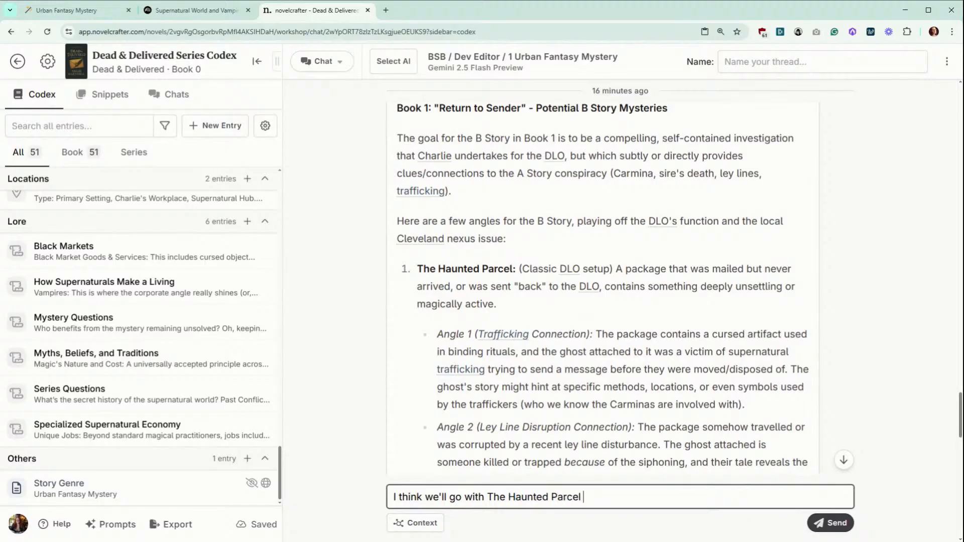
type(", Ange")
key("BackSpace")
type("le 3")
type(".")
key("shift+Return")
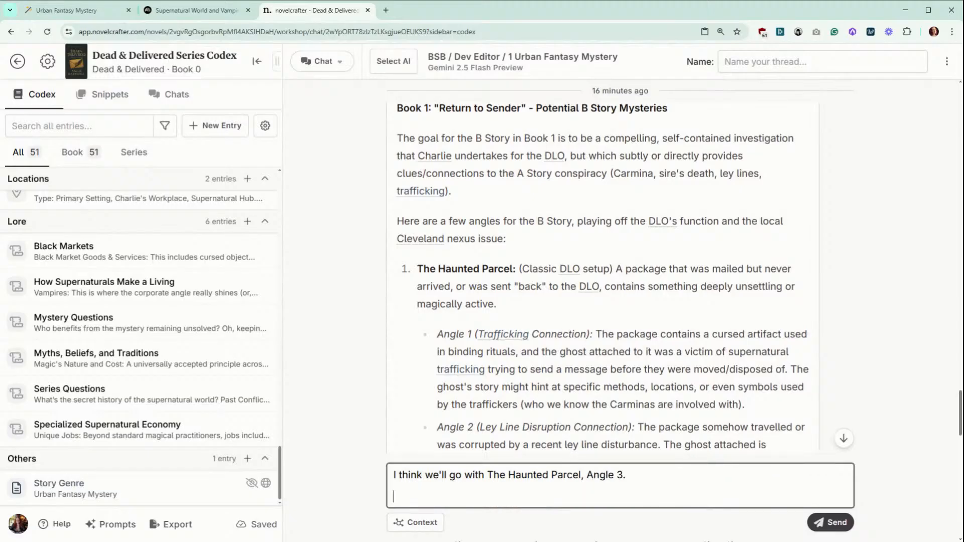
Add "Let's touch on Subplot 1, the slow burn romance with Kingston." as the second line and send the message.
type("Let's touch on Subl")
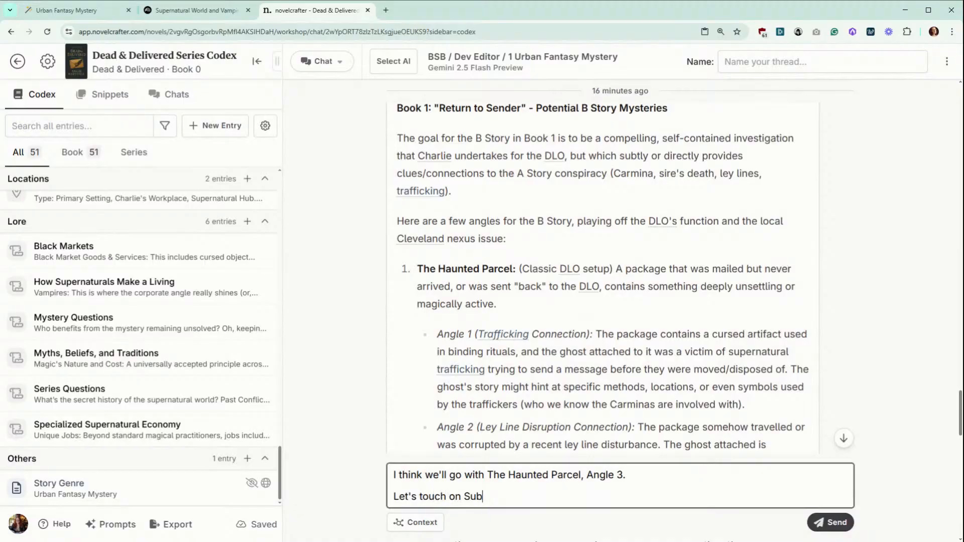
key("BackSpace")
type("polot 1")
key("BackSpace")
key("BackSpace")
key("BackSpace")
key("BackSpace")
key("BackSpace")
key("BackSpace")
type("lot 1, the slow burn romance wit")
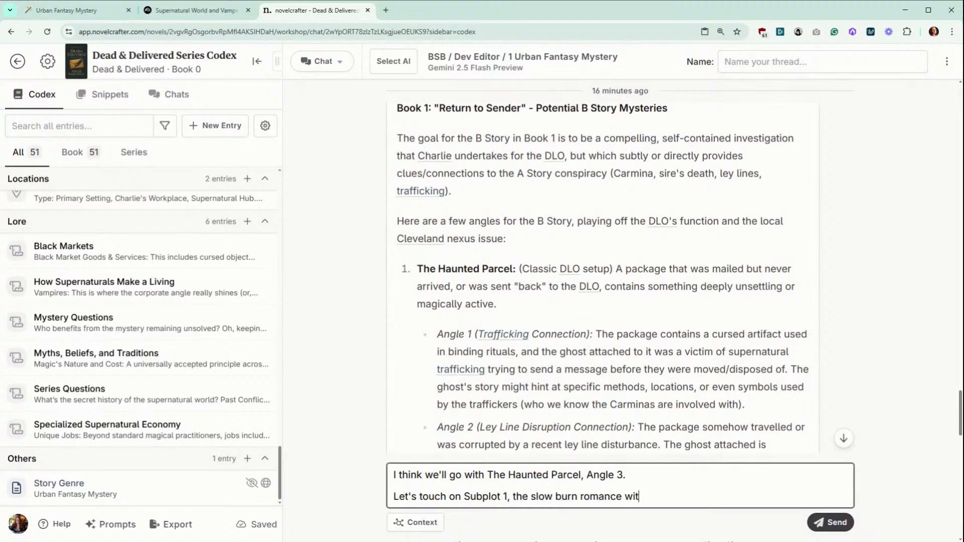
type("h Kingston.")
left_click(834, 522)
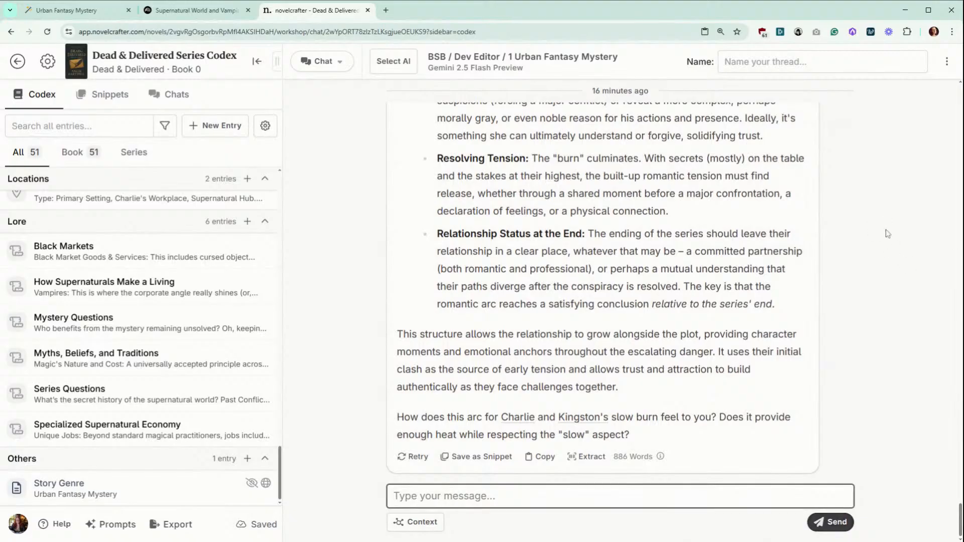
Read the start of the reply on Subplot 1, covering the Haunted Parcel choice and the Charlie and Kingston core dynamic.
scroll(765, 290, "up", 12)
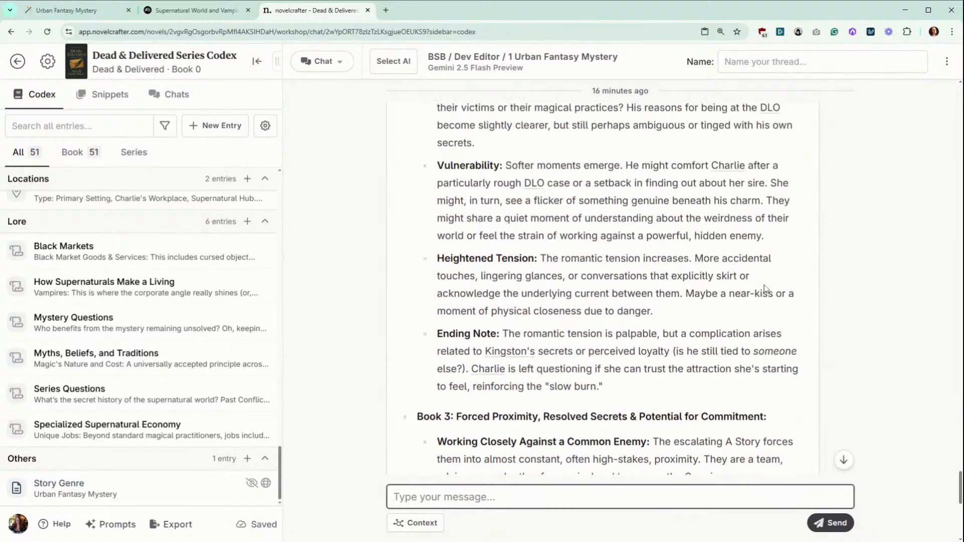
scroll(765, 290, "up", 3)
scroll(765, 290, "up", 12)
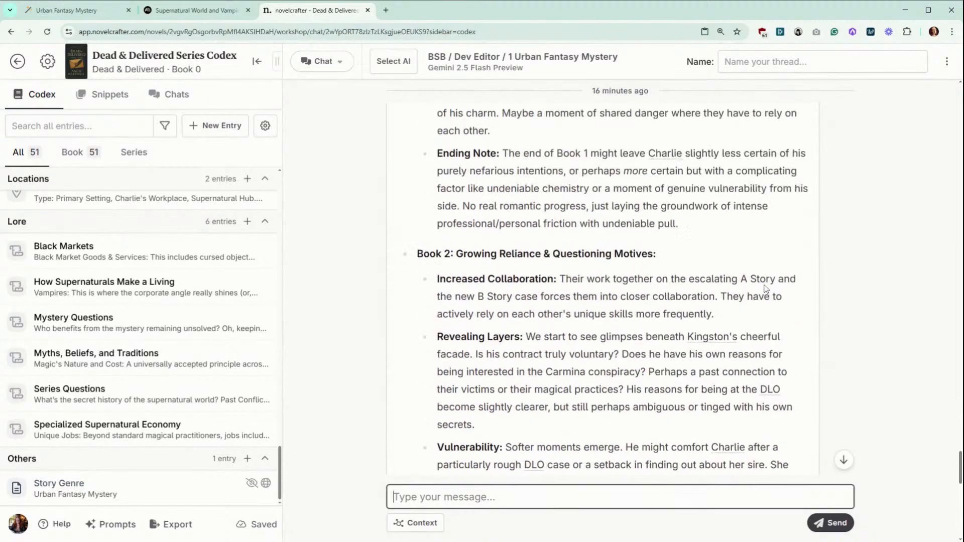
scroll(766, 290, "up", 3)
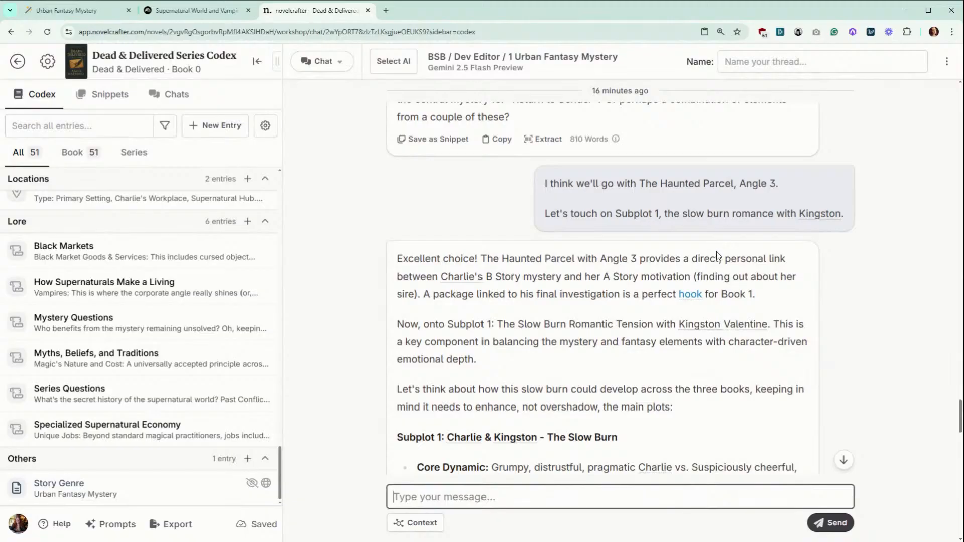
scroll(621, 302, "down", 1)
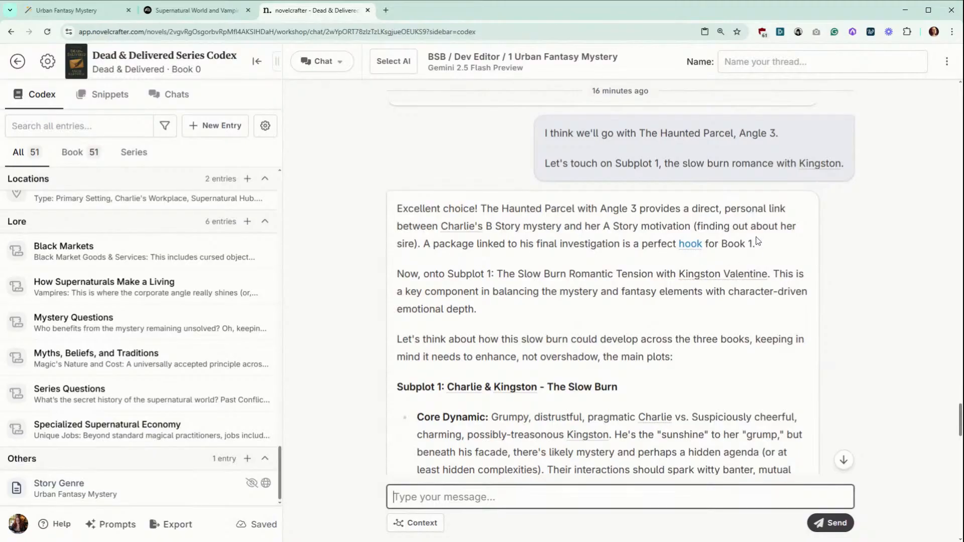
scroll(758, 244, "down", 2)
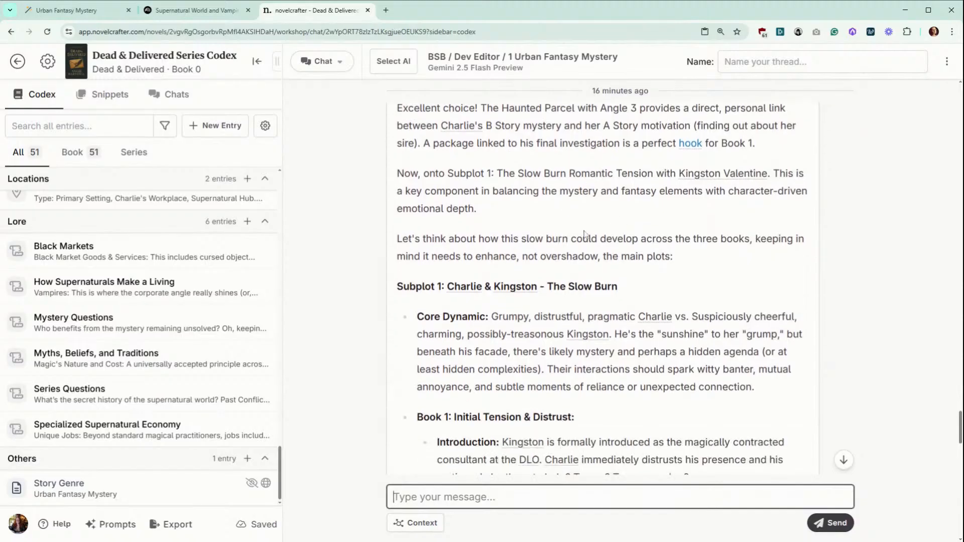
scroll(609, 267, "down", 1)
scroll(505, 311, "down", 1)
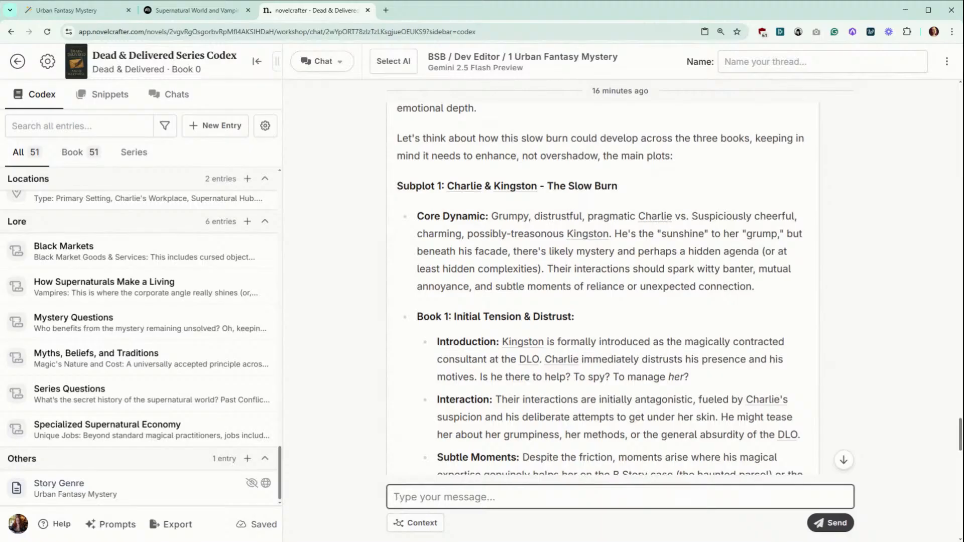
Review the Kingston Valentine character entry in the codex, including his portrait, role, status and personality traits, and close it.
scroll(118, 301, "up", 6)
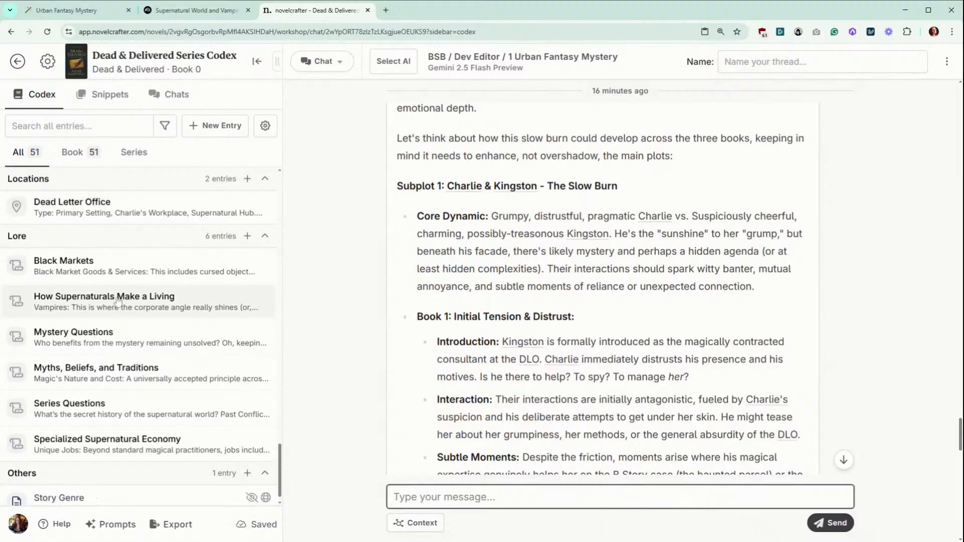
scroll(117, 301, "up", 2)
scroll(117, 327, "down", 1)
left_click(131, 379)
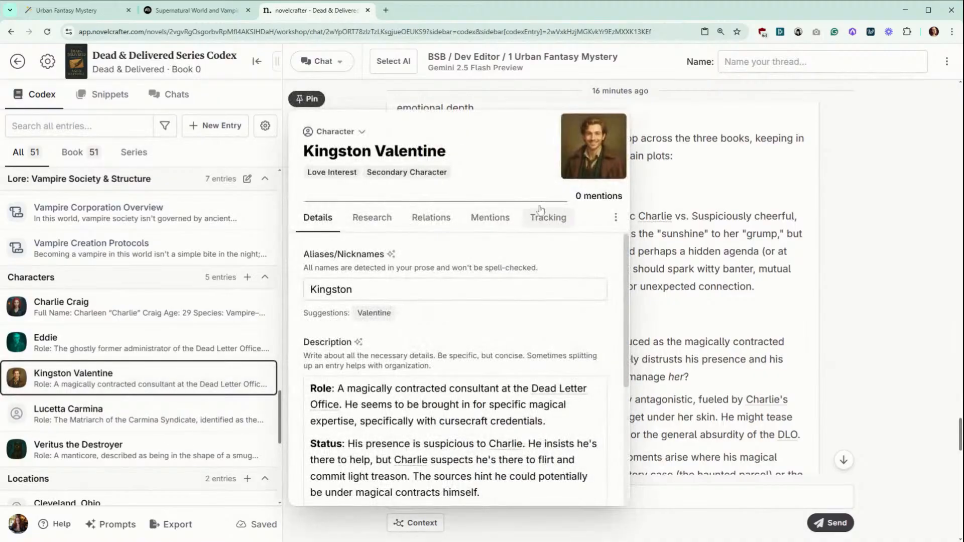
left_click(601, 157)
scroll(466, 369, "down", 2)
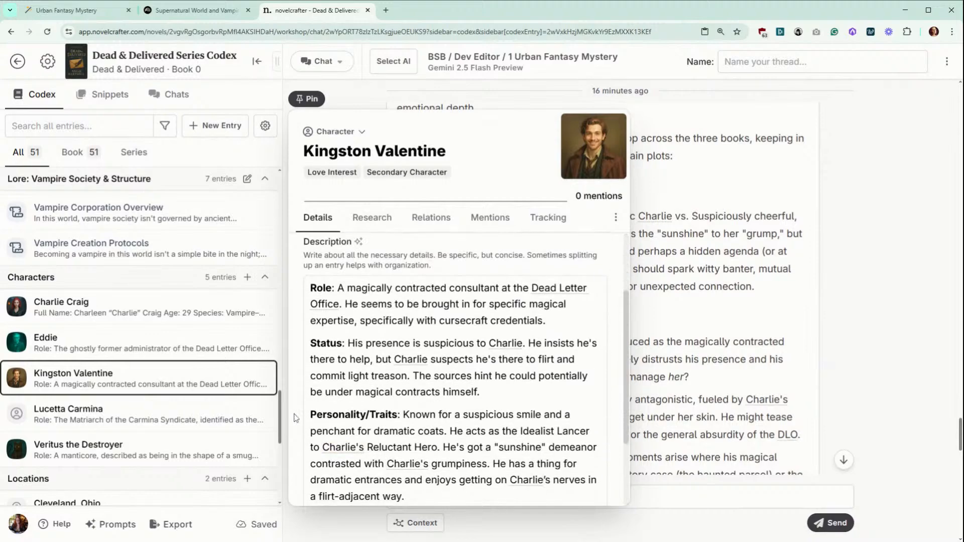
left_click(219, 384)
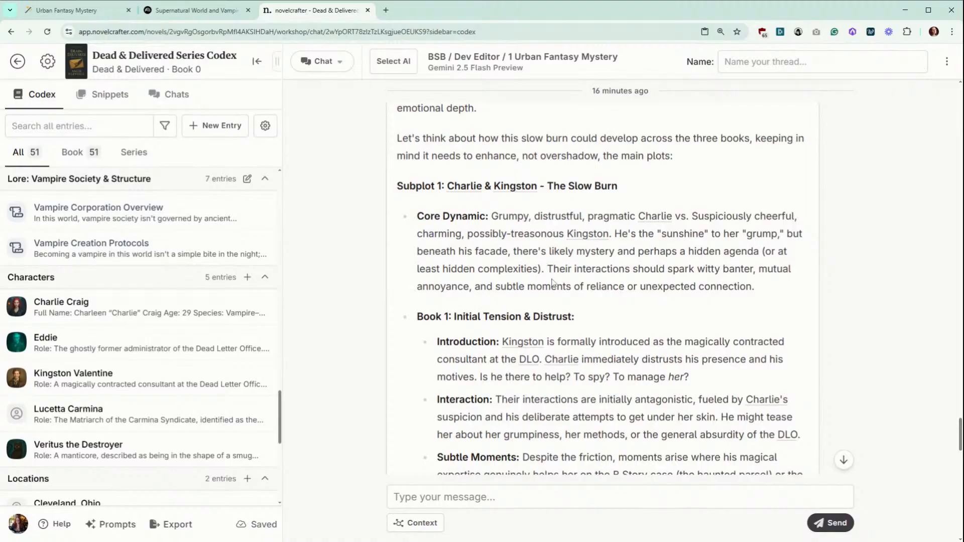
Read the Charlie and Kingston slow burn breakdown across Books 1 to 3, returning to the Book 1 tension and distrust section.
scroll(553, 282, "down", 1)
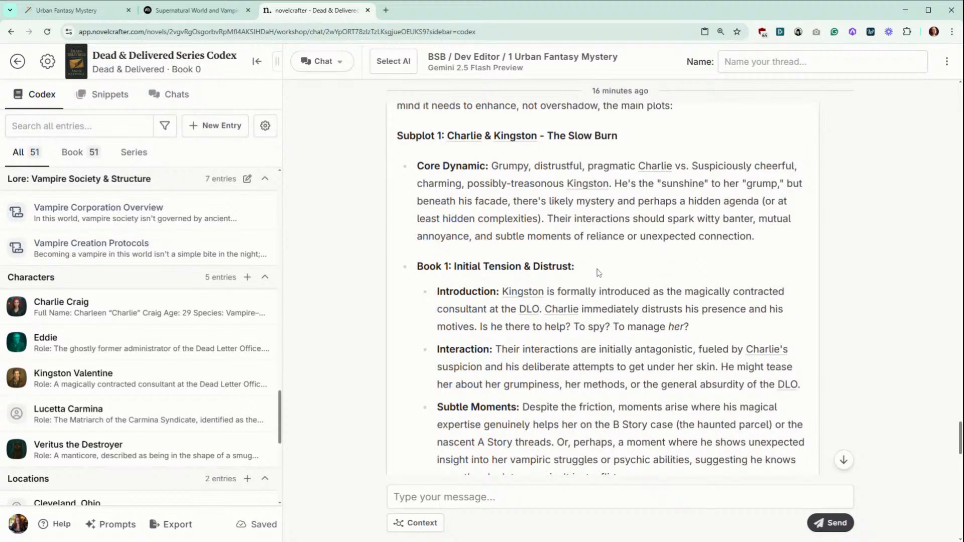
scroll(599, 273, "down", 2)
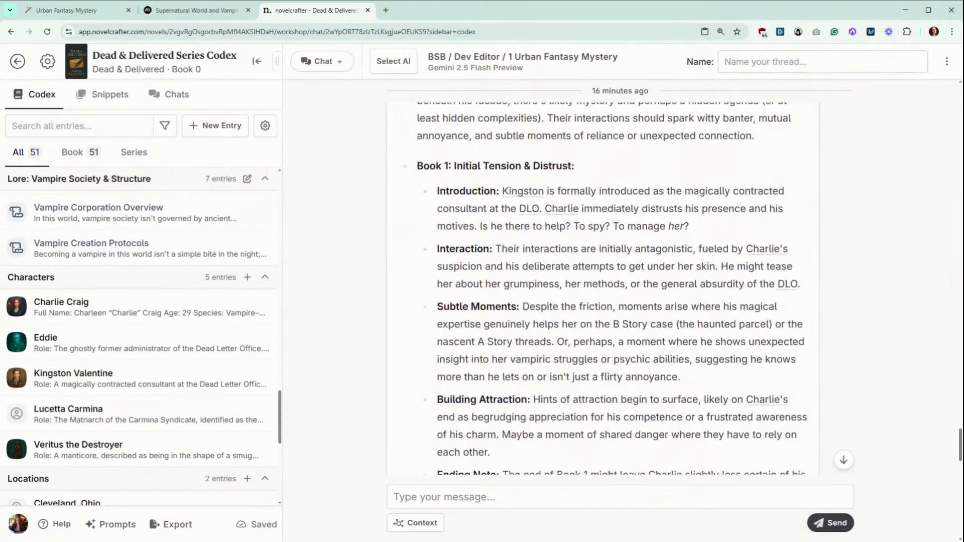
scroll(612, 288, "down", 5)
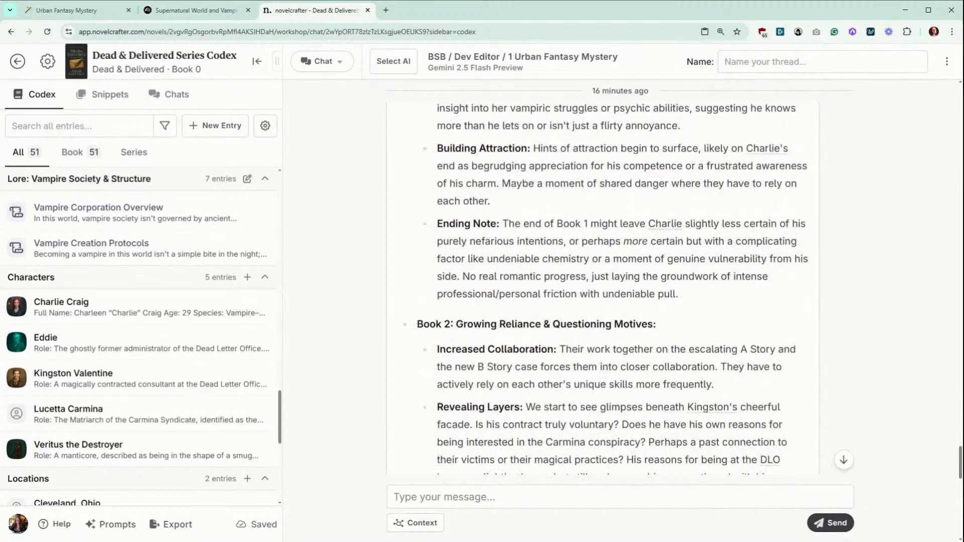
scroll(614, 289, "down", 7)
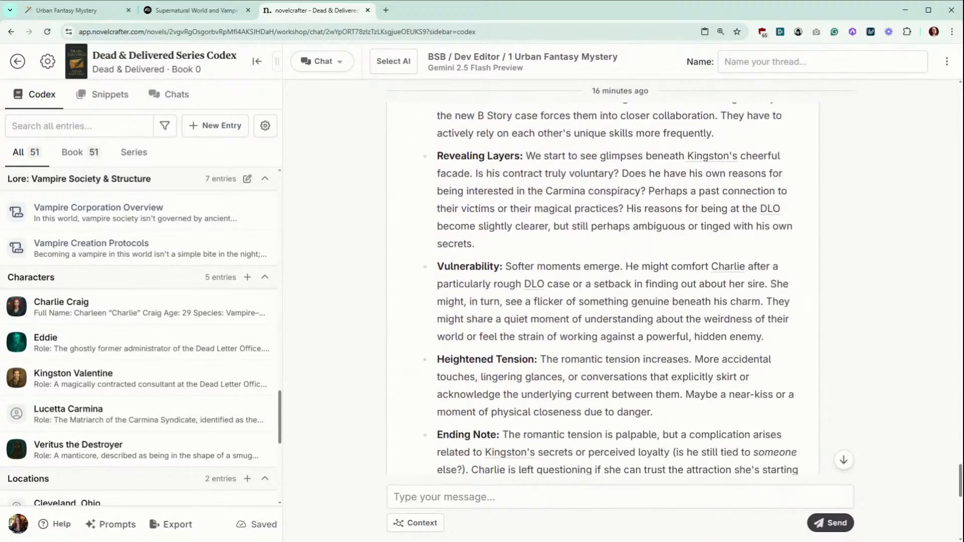
scroll(613, 289, "down", 1)
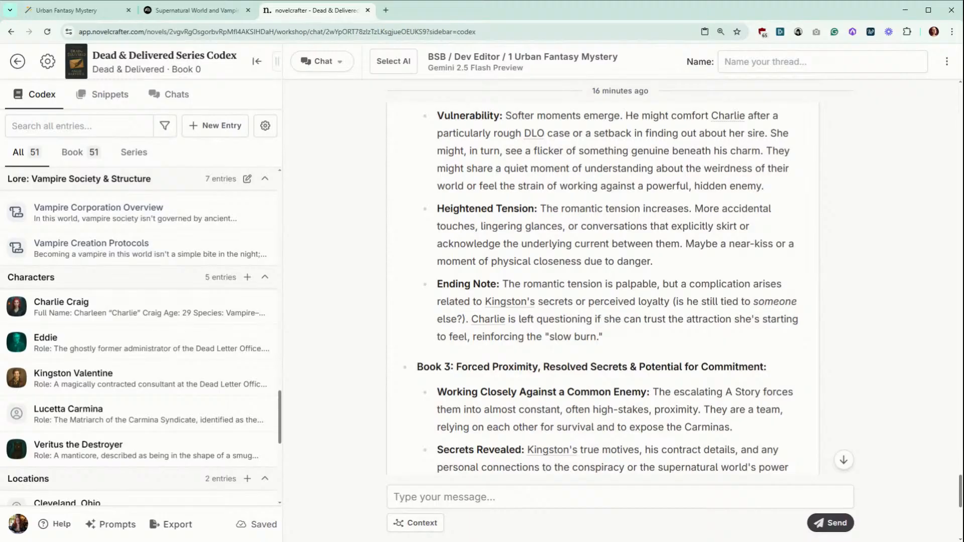
scroll(603, 290, "up", 10)
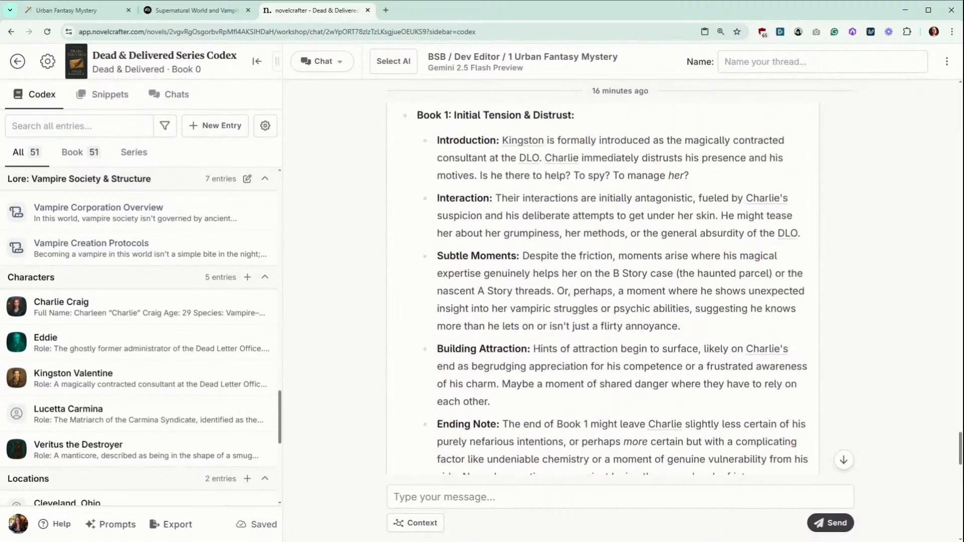
scroll(593, 290, "up", 2)
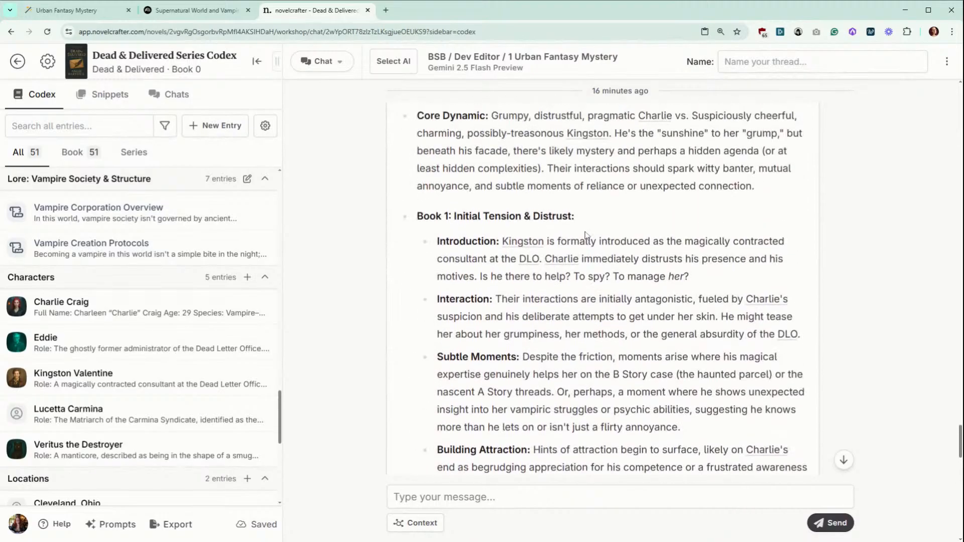
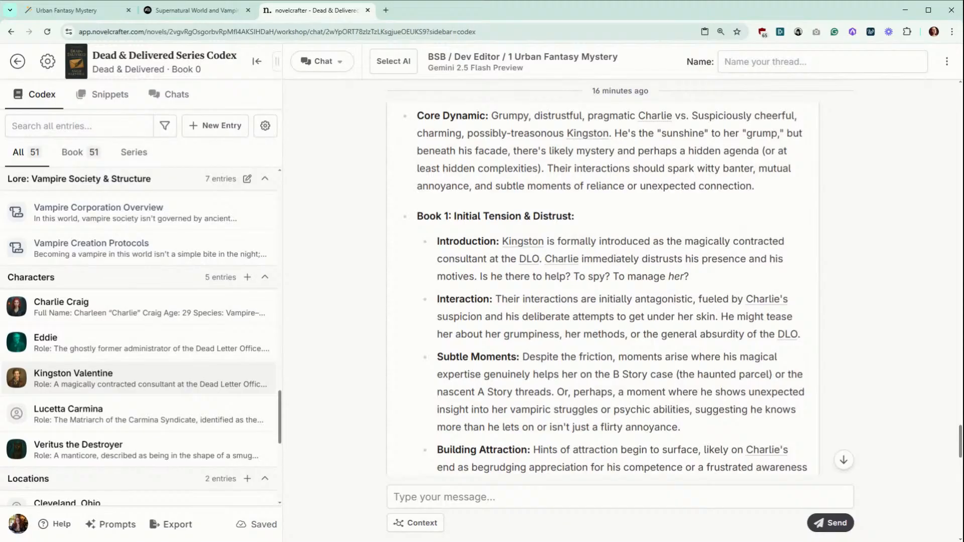
Check the Charlie Craig character entry in the codex, including her portrait, aliases and description, and close it.
scroll(183, 341, "down", 3)
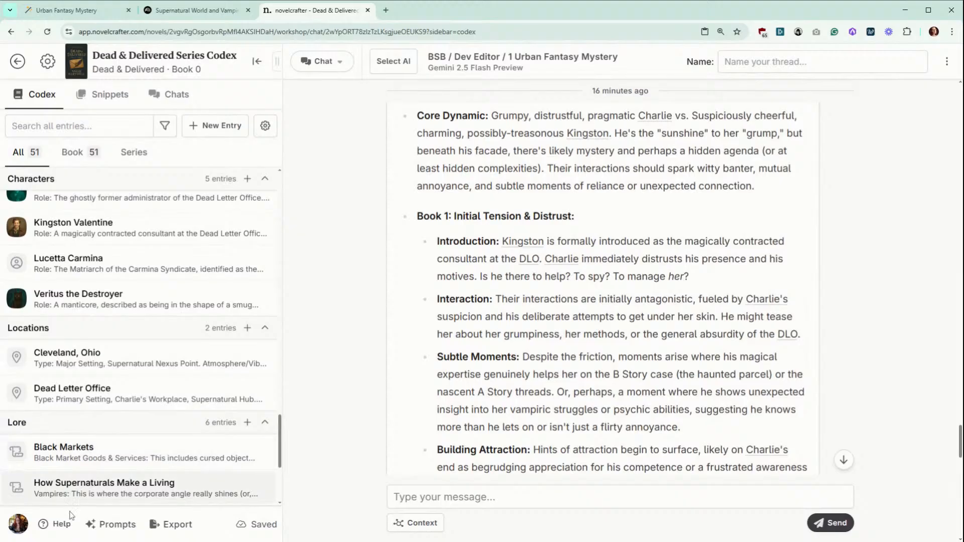
scroll(98, 341, "up", 2)
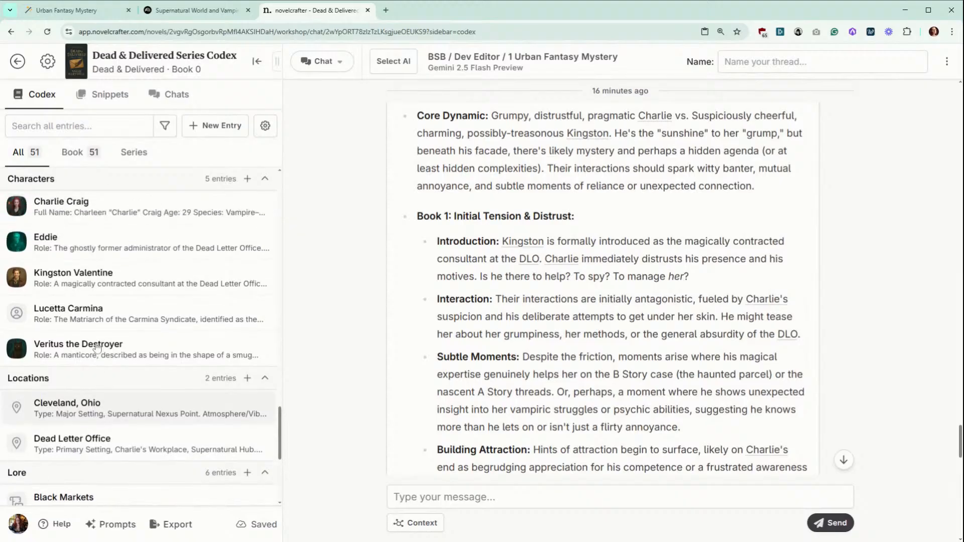
left_click(116, 211)
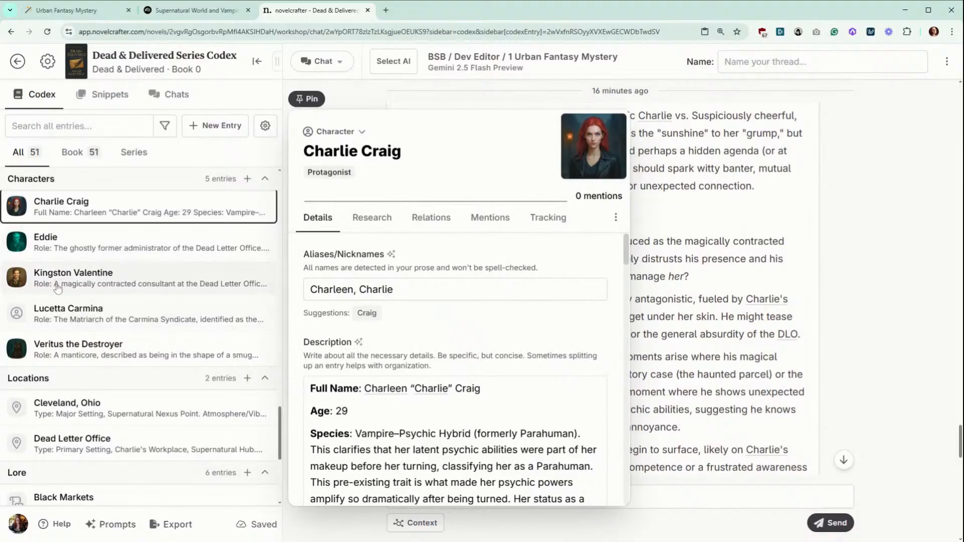
left_click(113, 212)
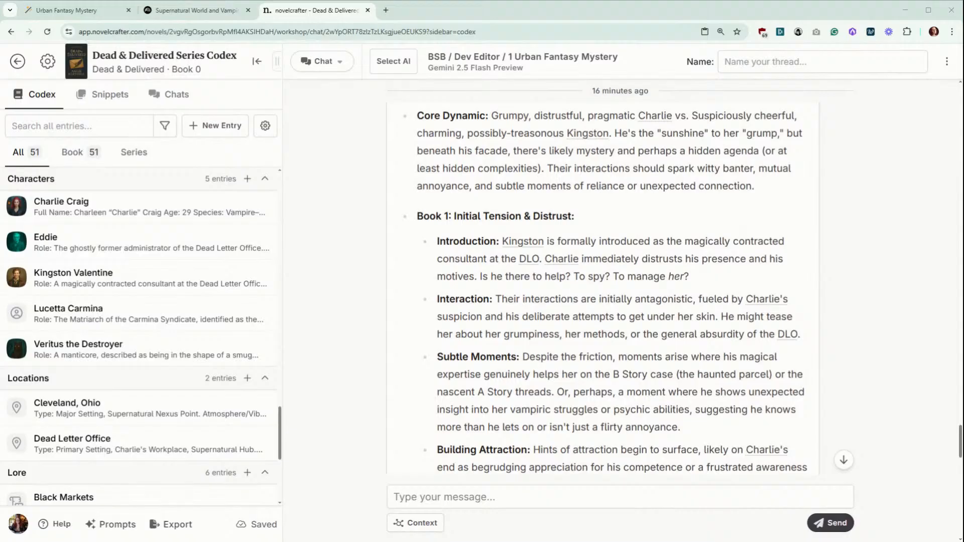
Bring the Byte-Sized AI Toolbox page into this browser window and open its Popular Story Frameworks page.
left_click_drag(962, 18, 669, 18)
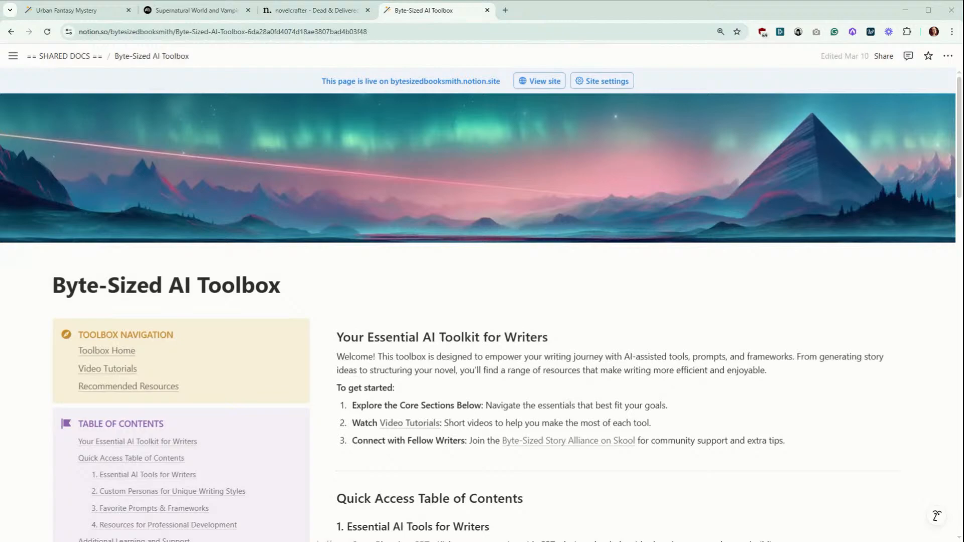
scroll(482, 305, "down", 5)
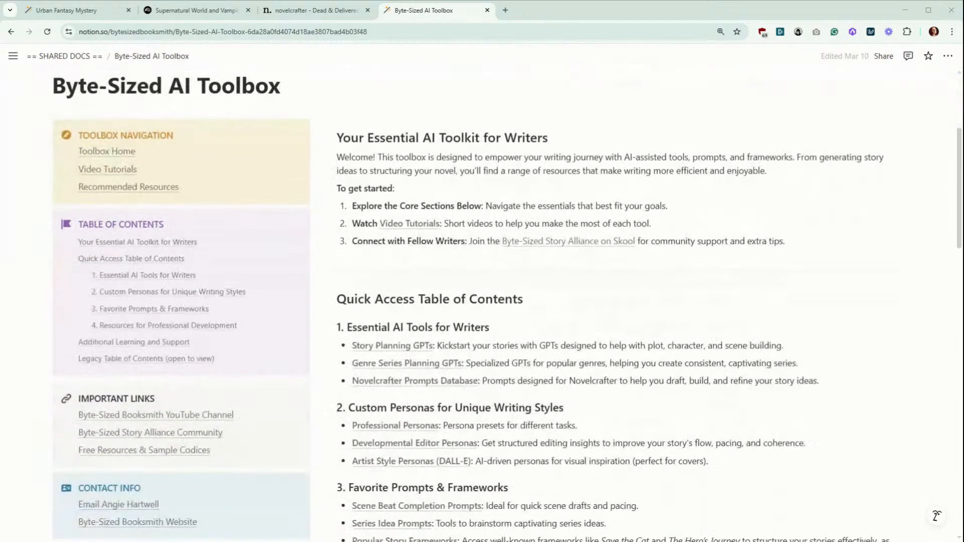
scroll(482, 304, "down", 2)
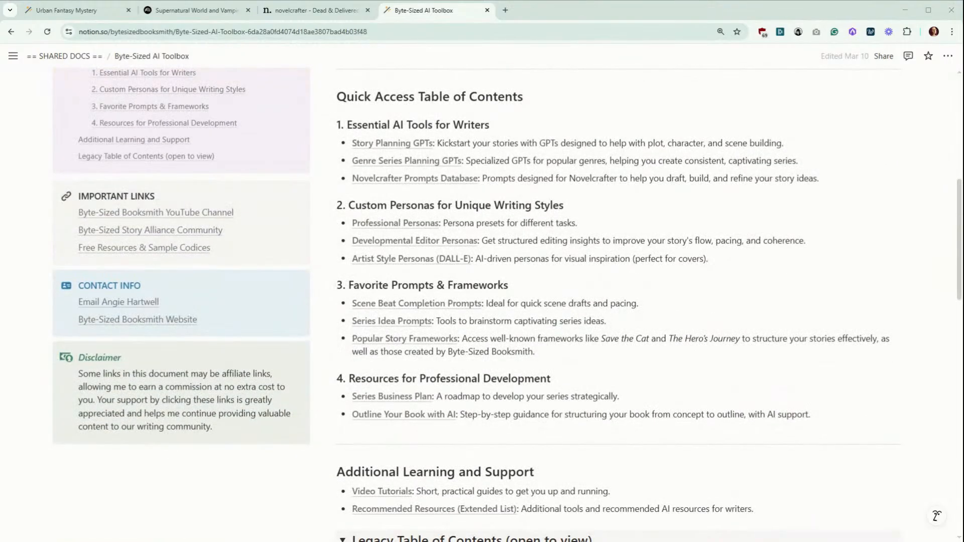
scroll(482, 304, "down", 5)
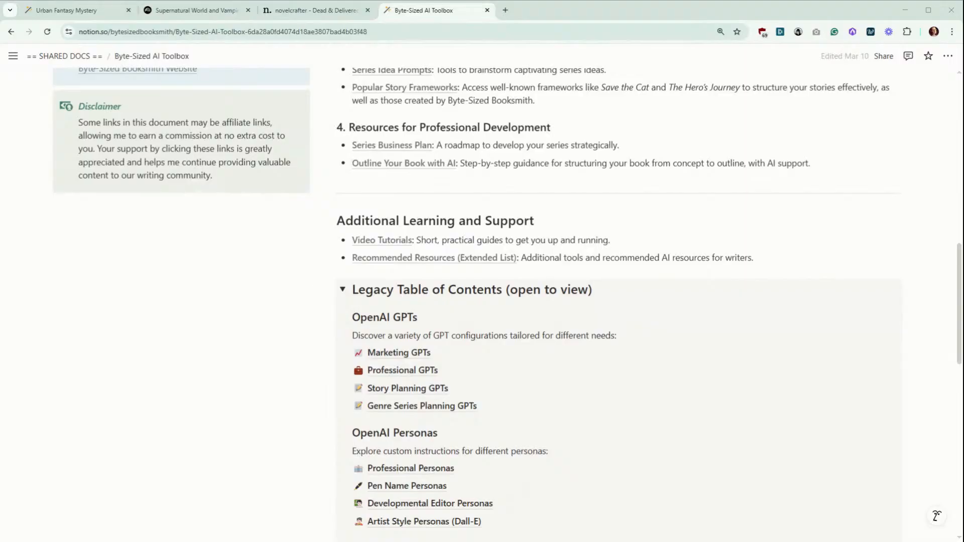
scroll(482, 305, "down", 5)
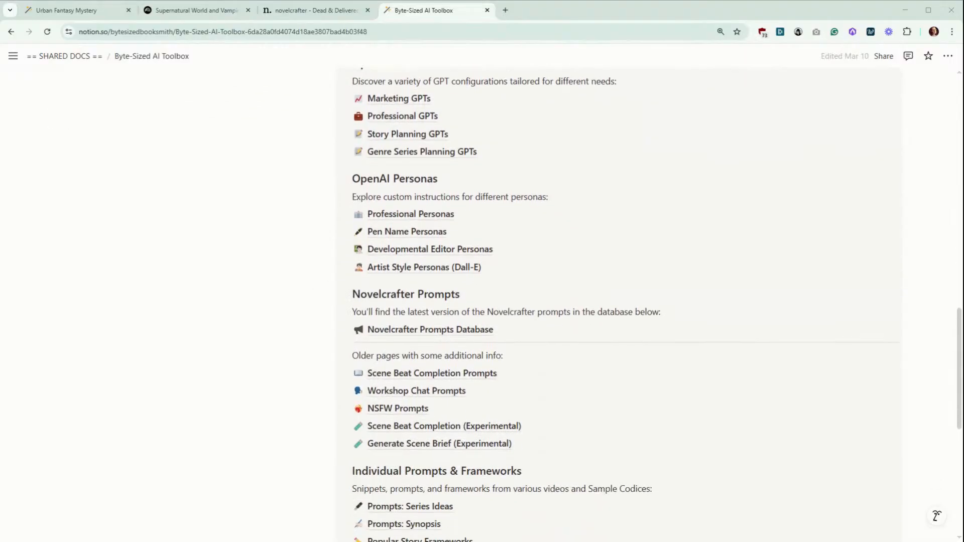
scroll(526, 312, "down", 4)
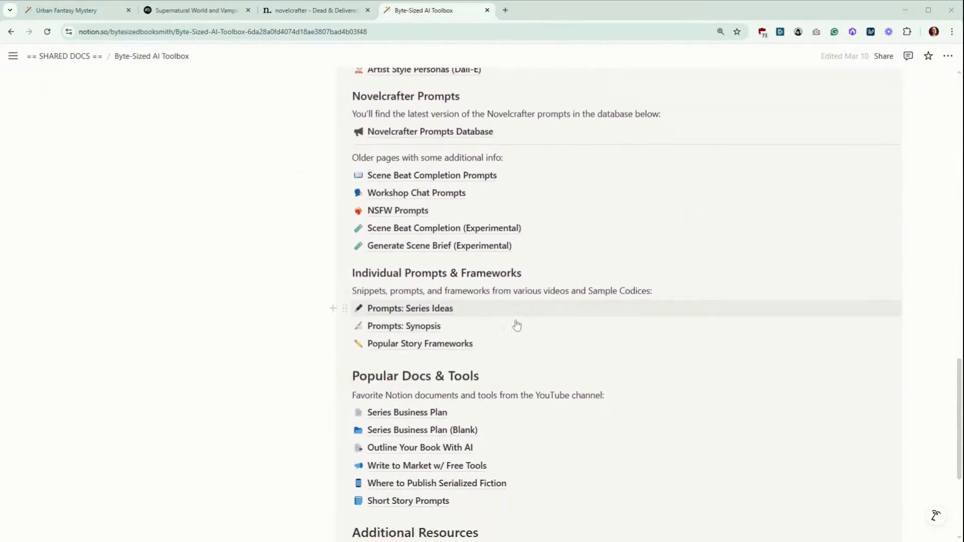
left_click(446, 349)
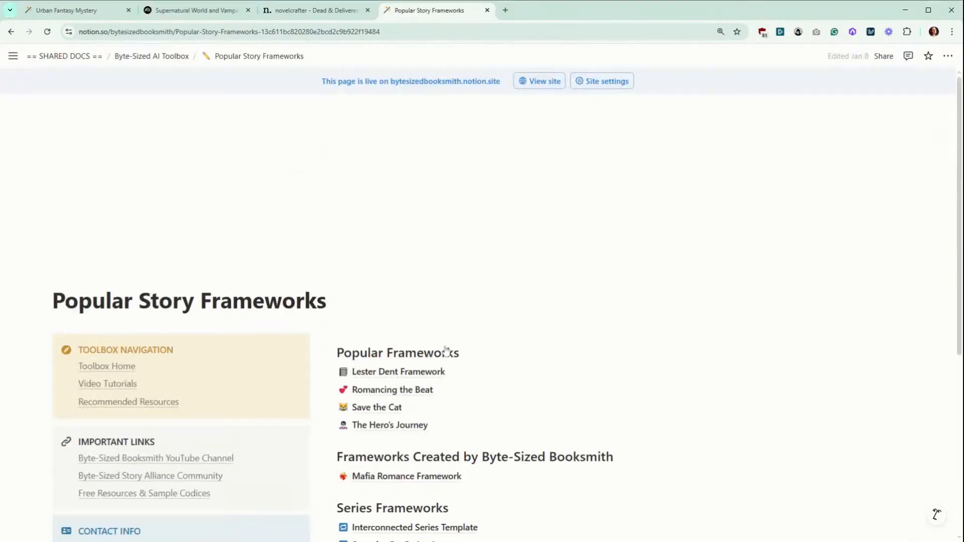
scroll(483, 302, "down", 2)
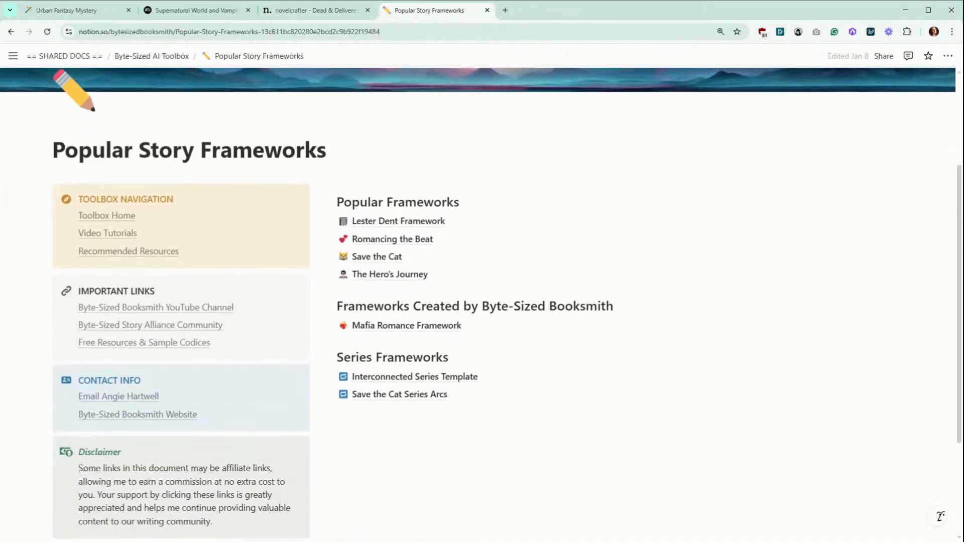
Look through the Interconnected Series Template's prompt and outline sections, and return to the Popular Story Frameworks page.
left_click(393, 378)
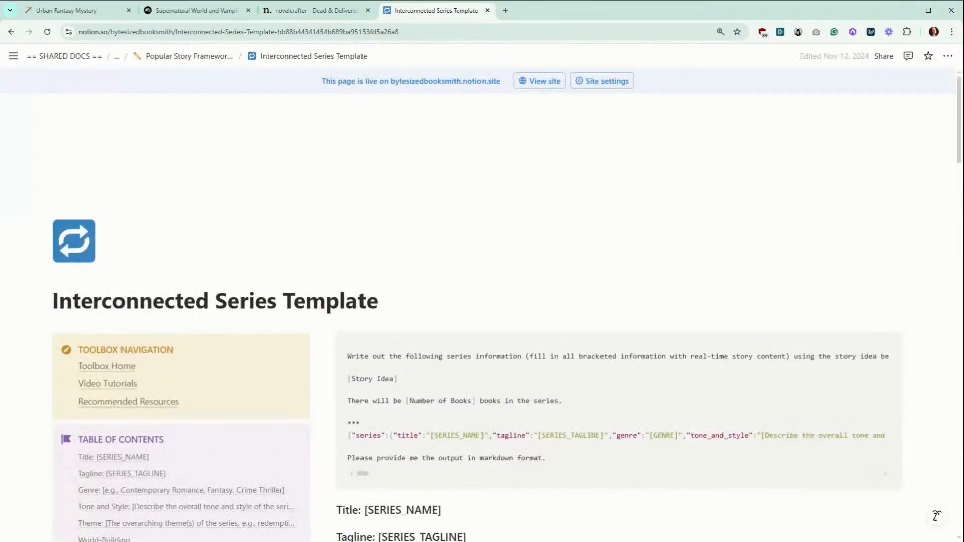
scroll(482, 301, "down", 6)
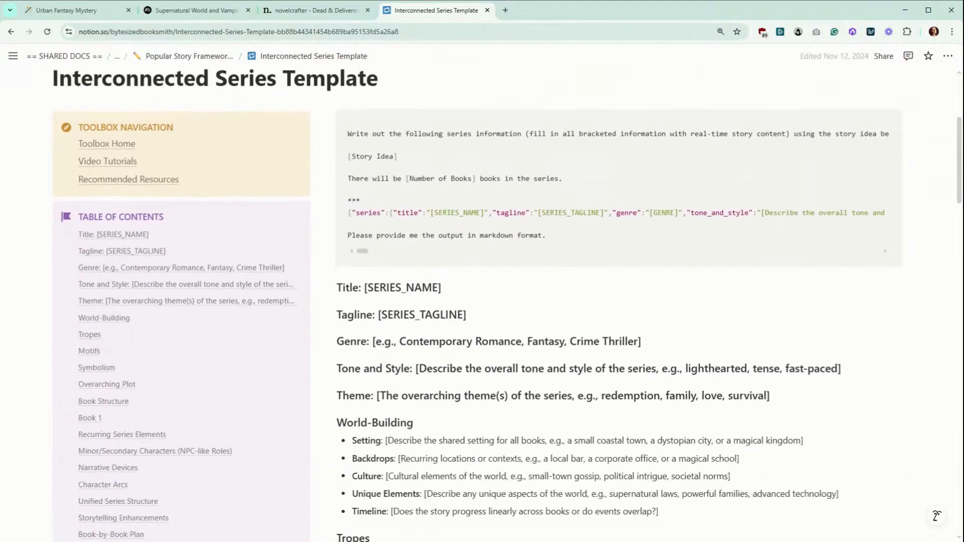
scroll(482, 301, "down", 2)
scroll(482, 301, "down", 4)
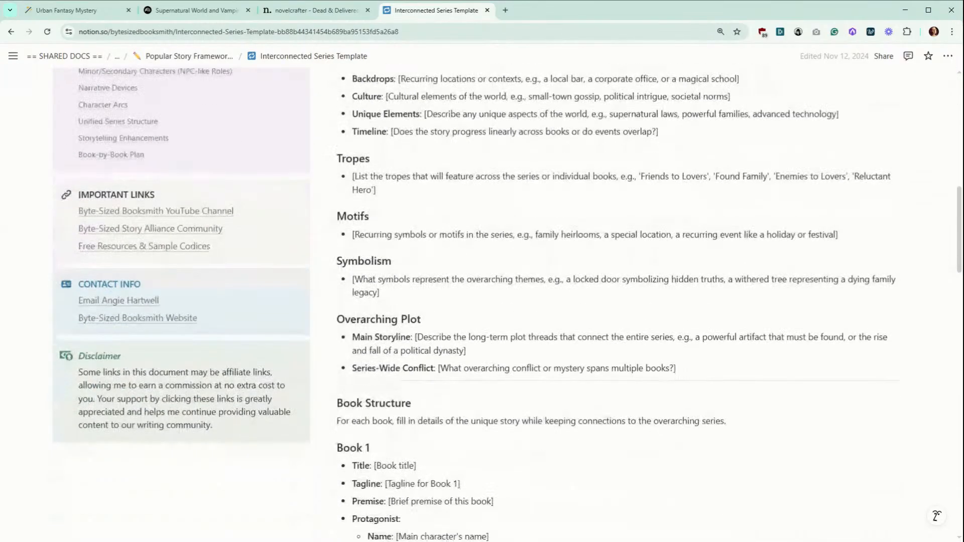
scroll(637, 383, "up", 9)
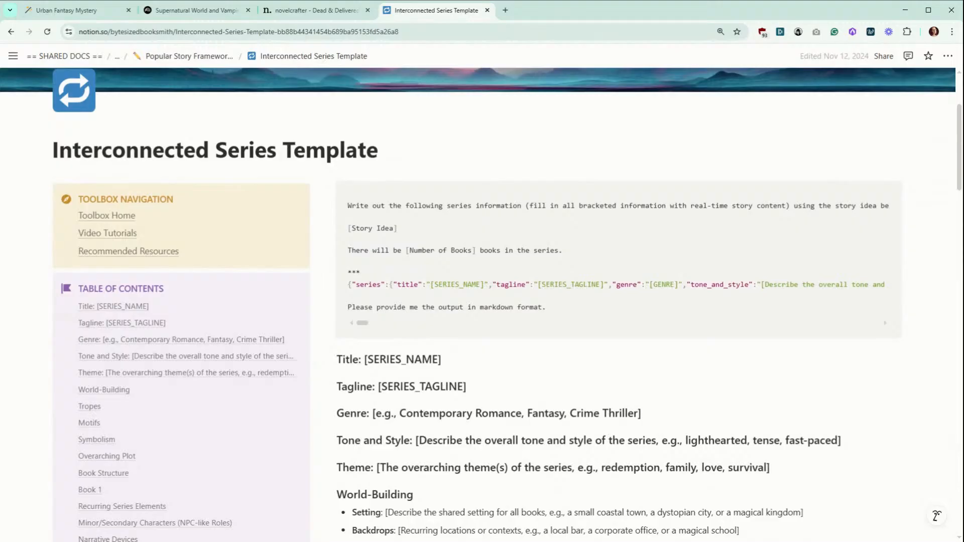
left_click(12, 32)
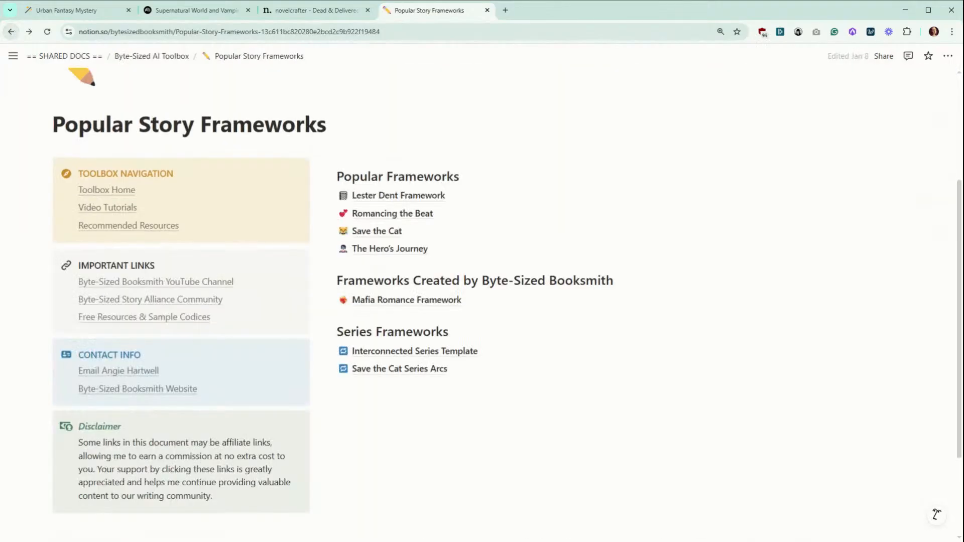
Open the Save the Cat Series Arcs page and view its continuous series explanation and list of series lengths.
mouse_move(34, 229)
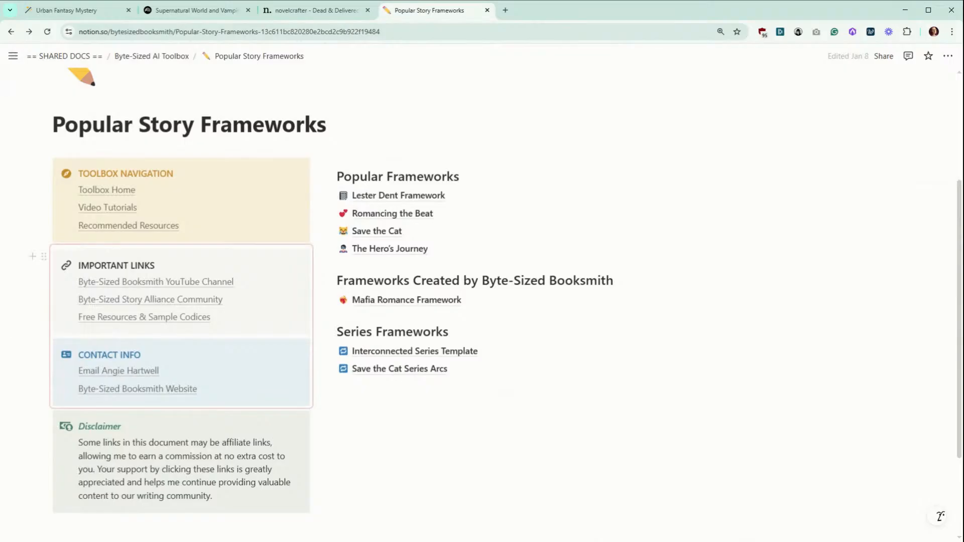
left_click(368, 372)
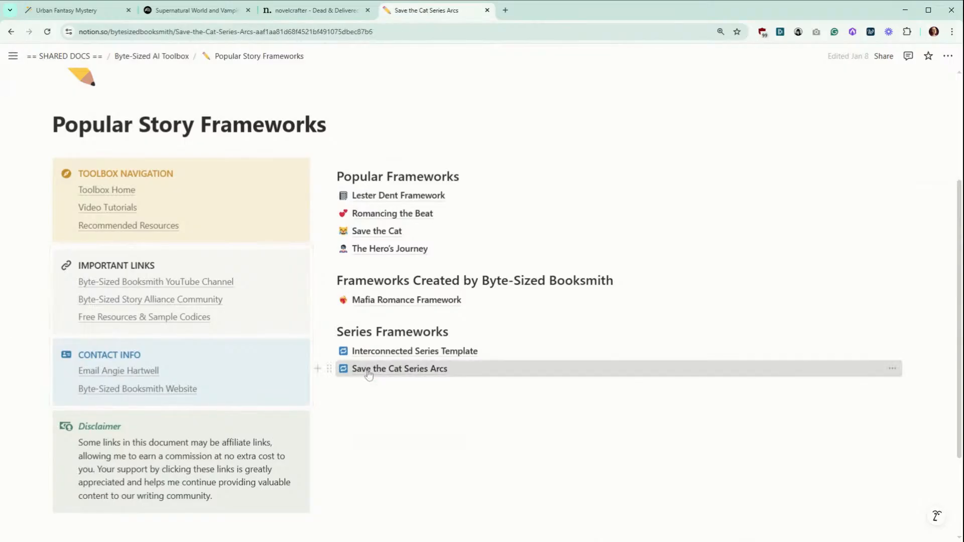
scroll(368, 374, "down", 2)
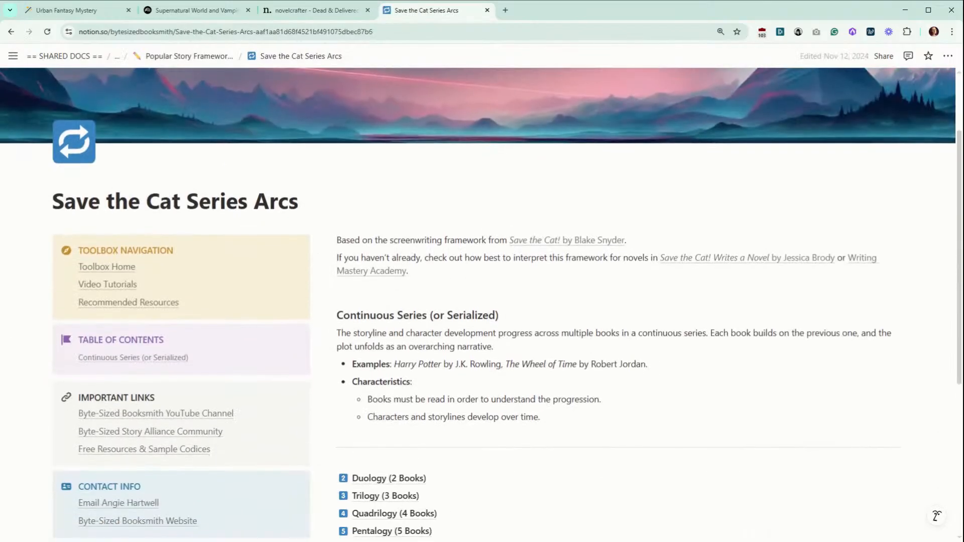
scroll(337, 276, "down", 3)
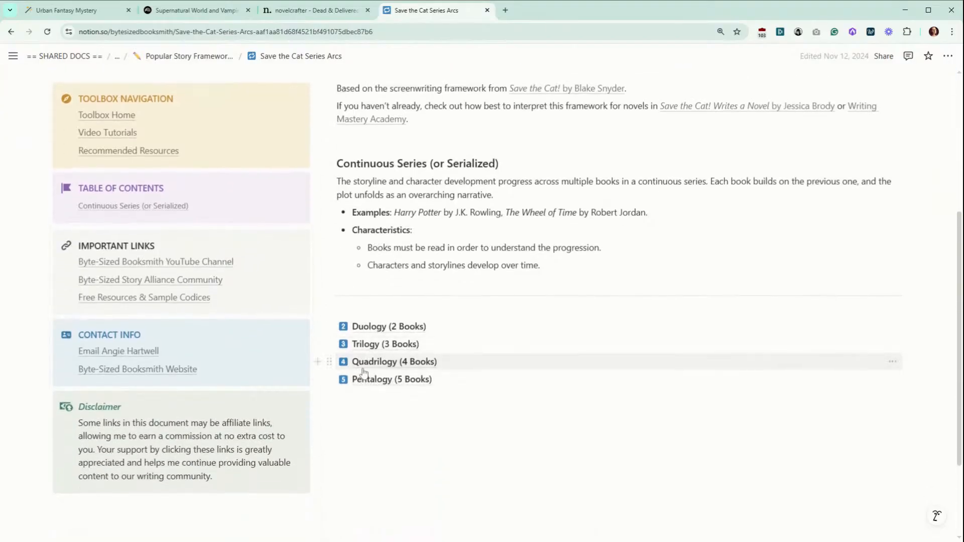
Open the Pentalogy (5 Books) framework and examine its beat distribution for Book 1.
mouse_move(365, 385)
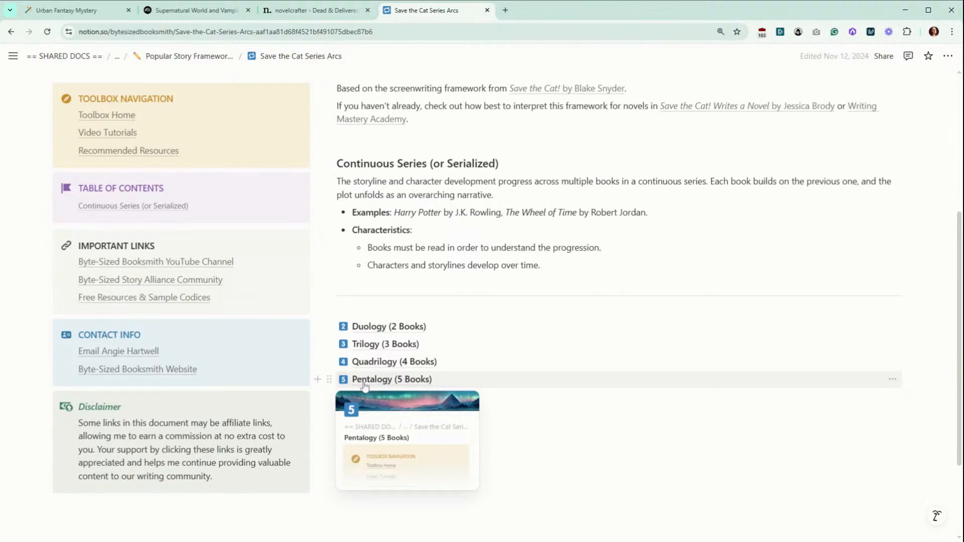
left_click(381, 382)
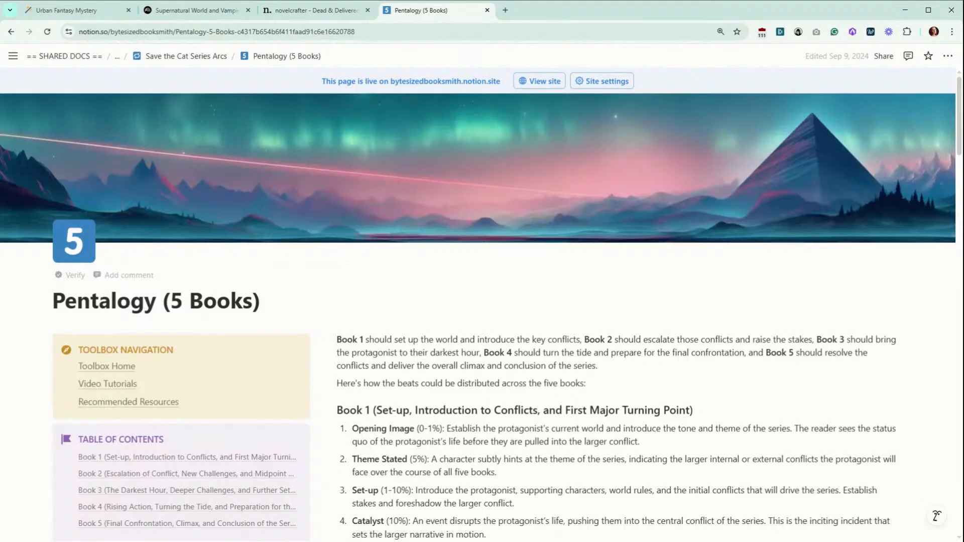
scroll(482, 301, "down", 4)
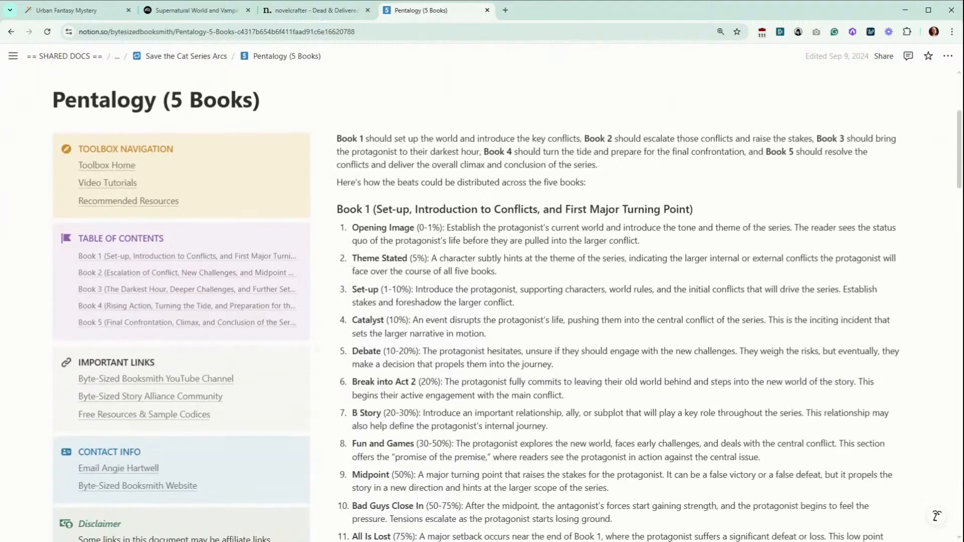
scroll(508, 313, "down", 1)
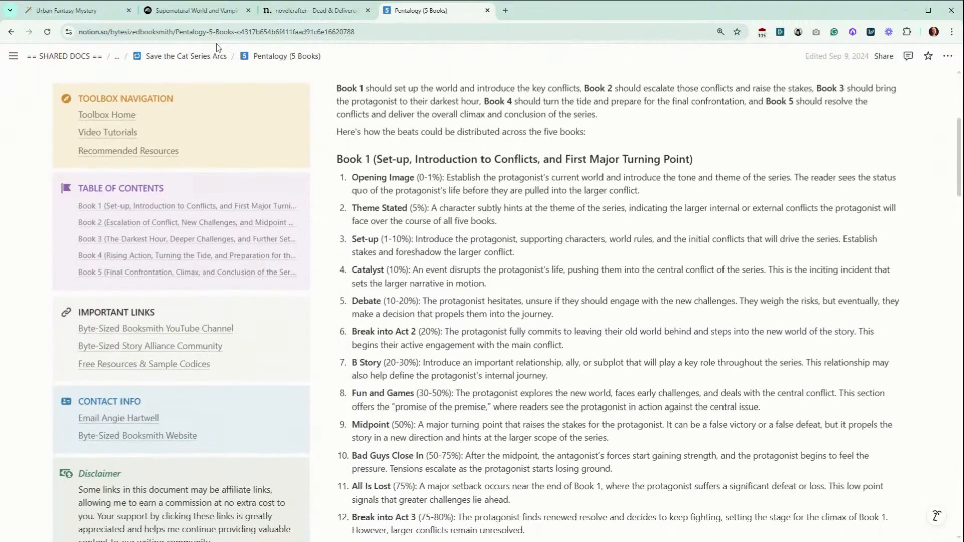
Return to Save the Cat Series Arcs and open the Trilogy (3 Books) framework.
left_click(198, 56)
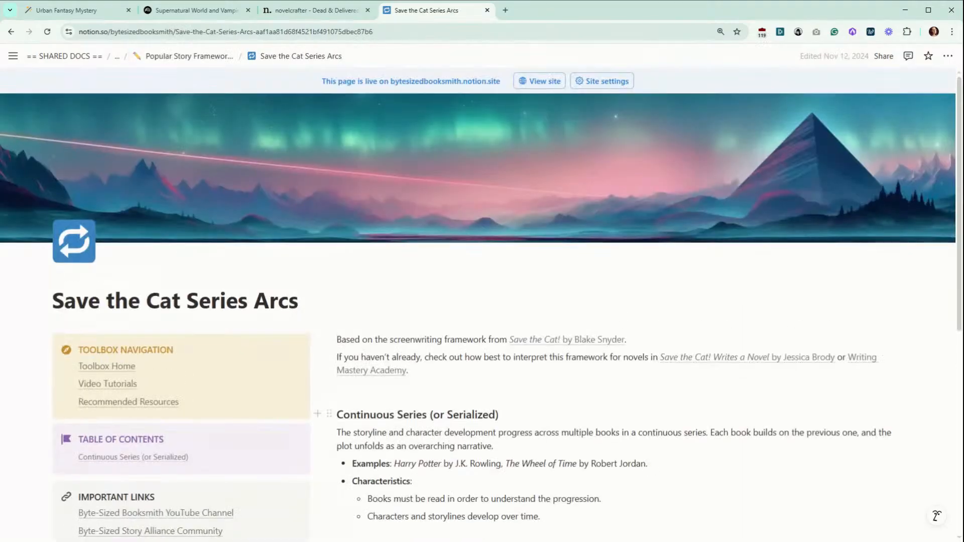
scroll(392, 402, "down", 4)
left_click(394, 395)
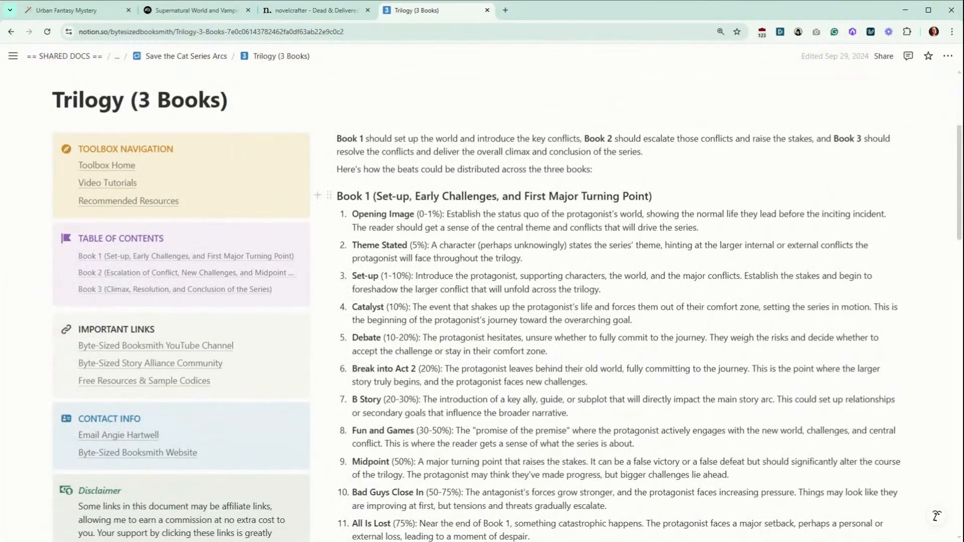
Examine the beat distribution for Books 1, 2 and 3 in the Trilogy (3 Books) framework.
scroll(508, 301, "down", 5)
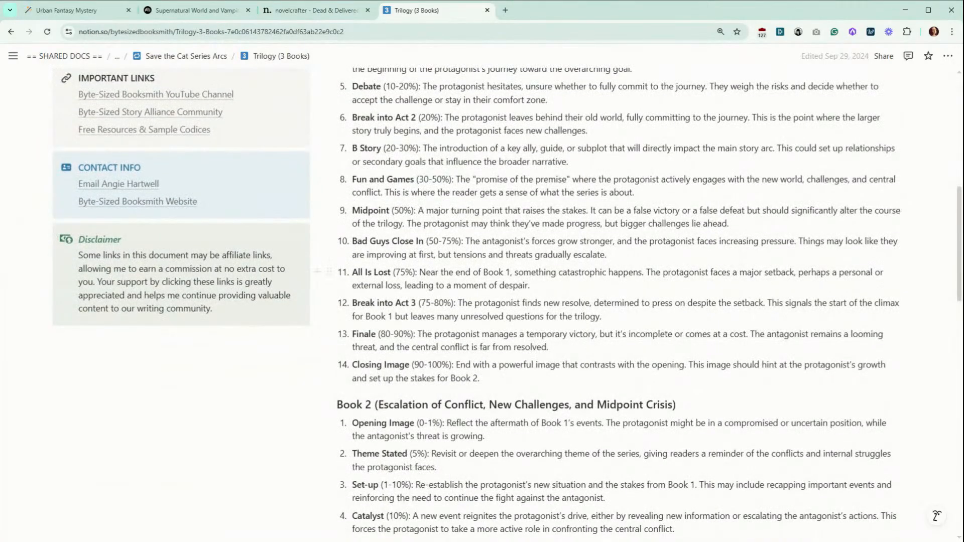
scroll(508, 301, "up", 3)
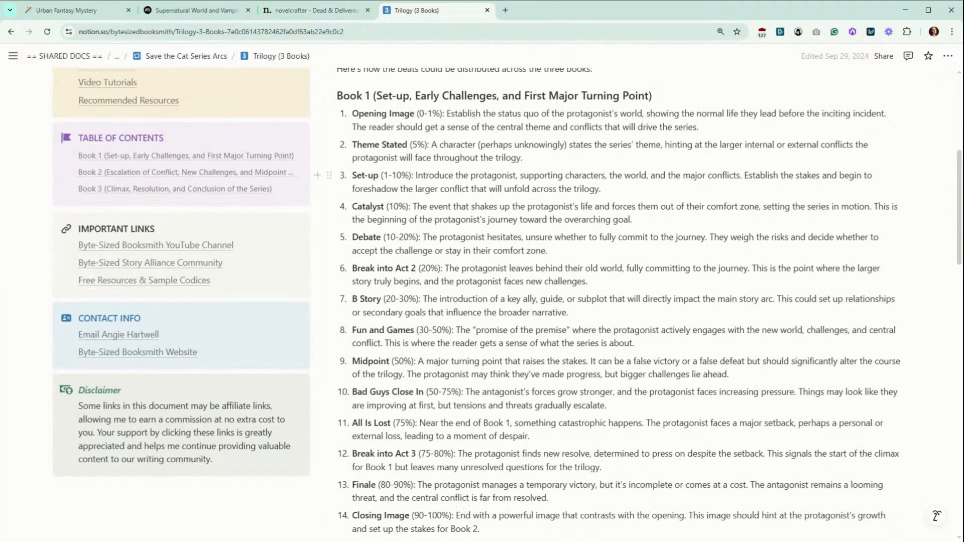
scroll(477, 301, "down", 3)
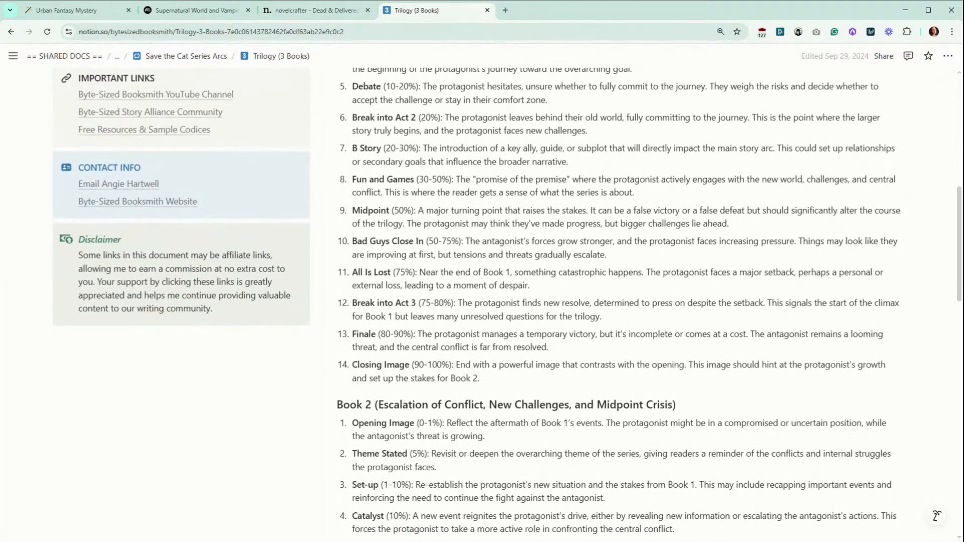
scroll(507, 301, "down", 4)
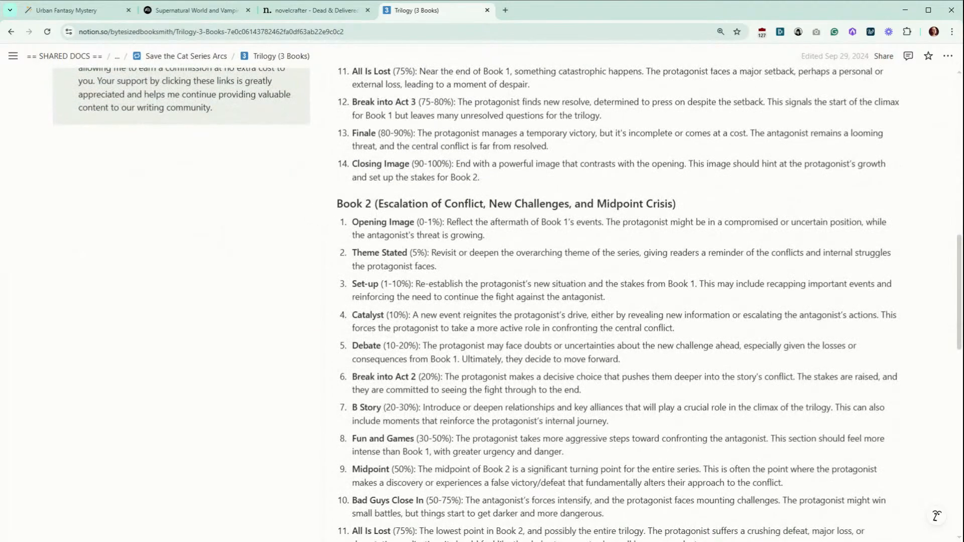
scroll(508, 301, "down", 3)
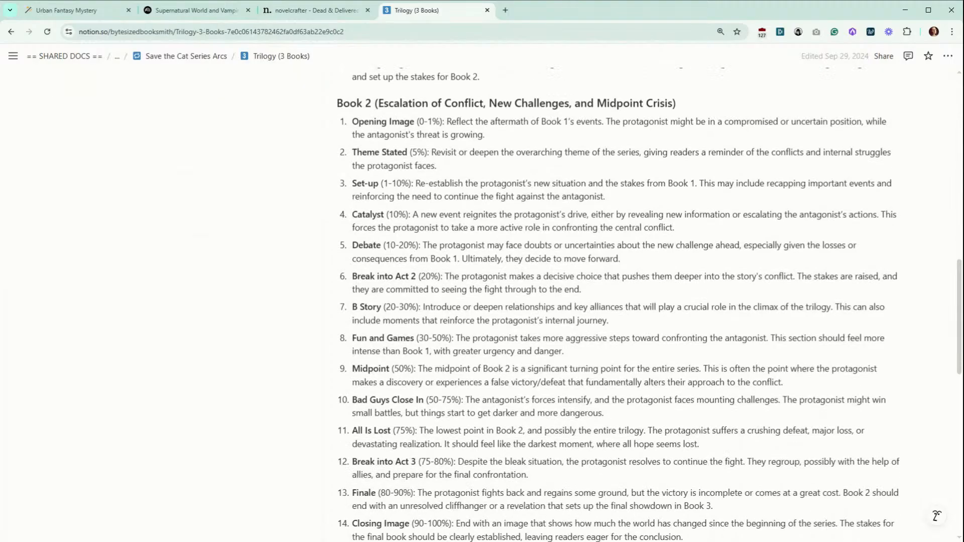
scroll(623, 302, "down", 2)
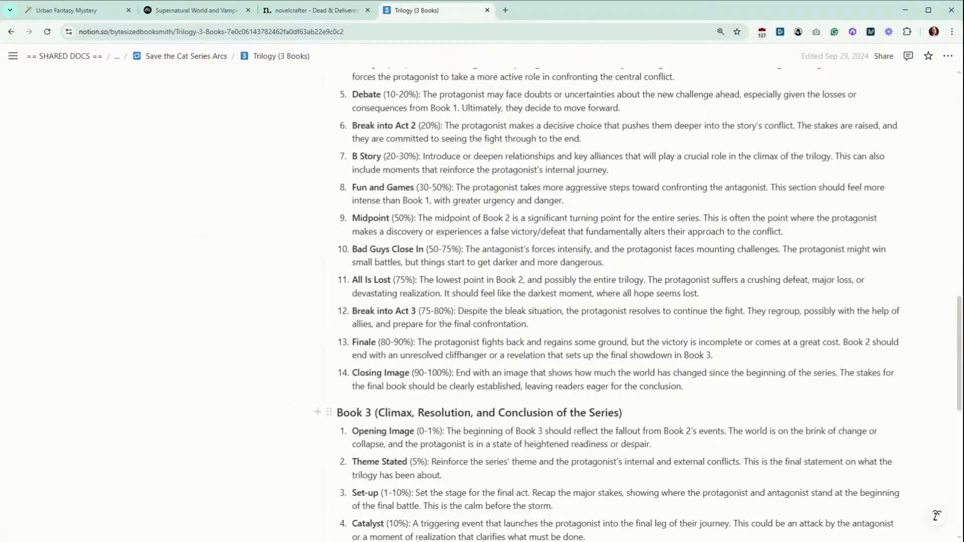
scroll(622, 302, "down", 4)
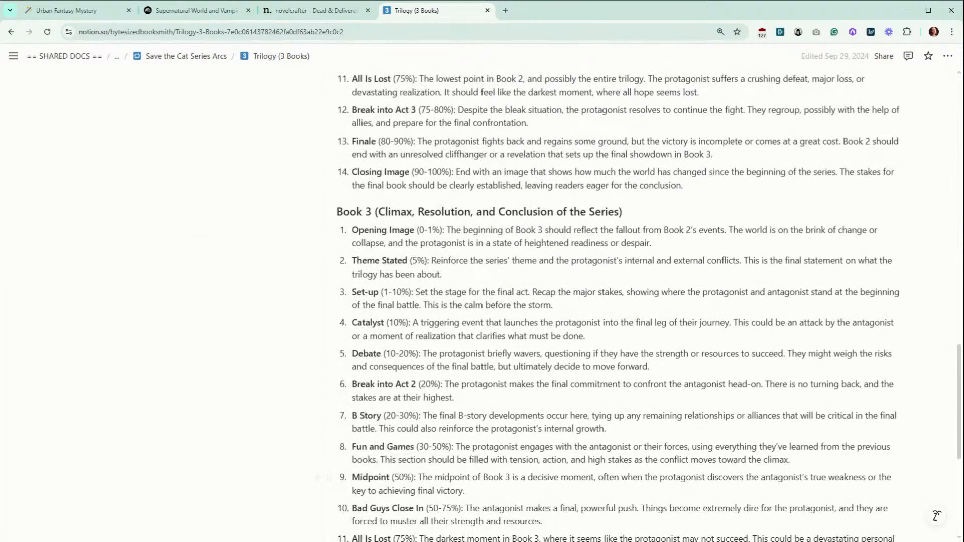
scroll(623, 301, "down", 2)
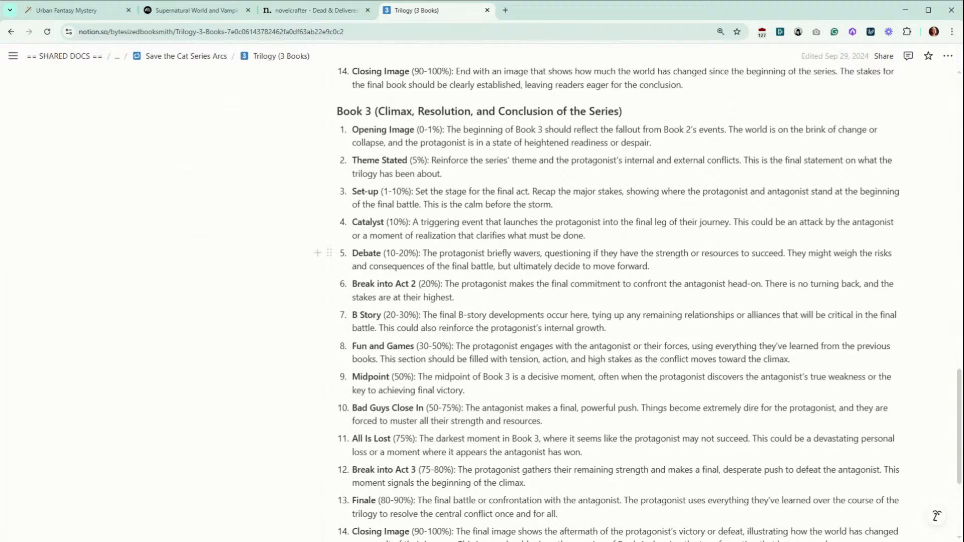
scroll(322, 254, "up", 5)
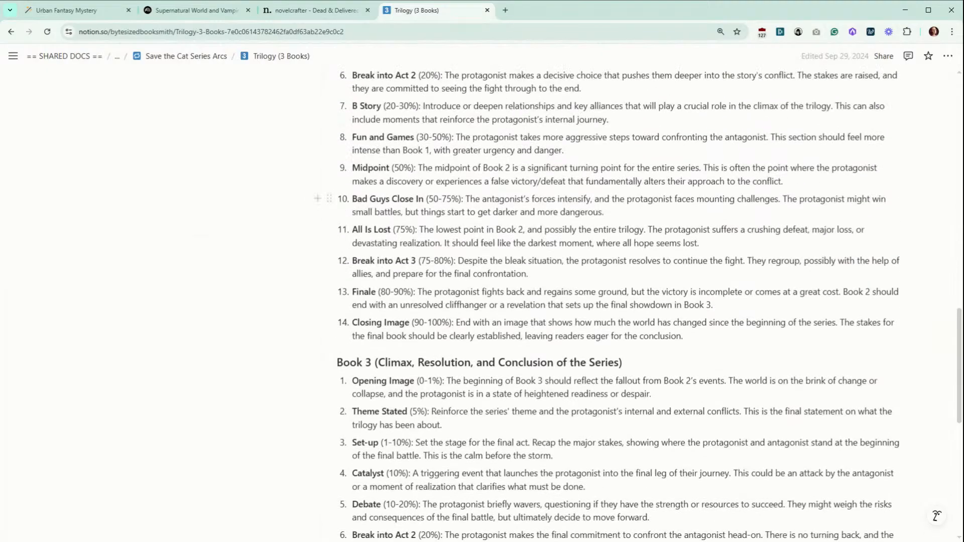
scroll(321, 254, "up", 7)
scroll(508, 305, "up", 7)
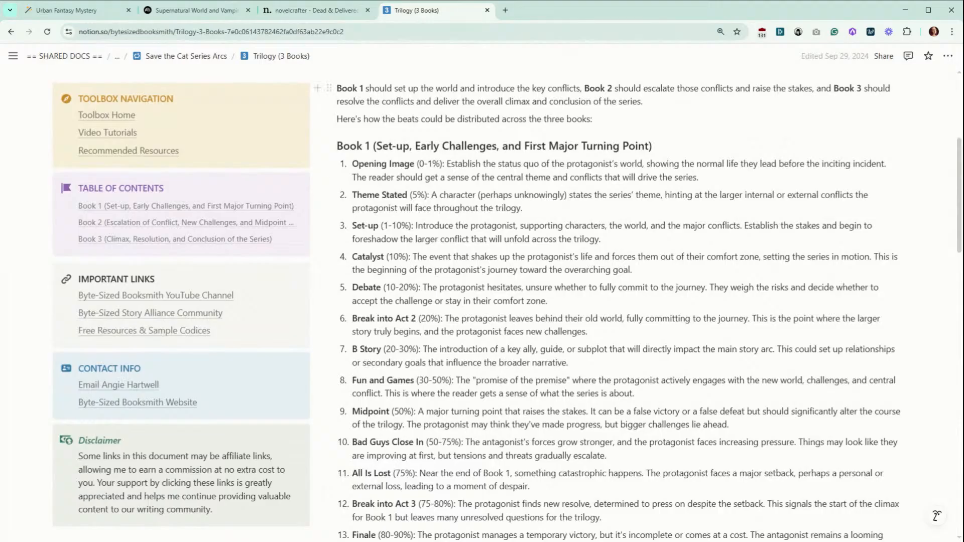
Go back through Save the Cat Series Arcs to Popular Story Frameworks, review its framework list, and return to the Byte-Sized AI Toolbox page.
left_click(201, 56)
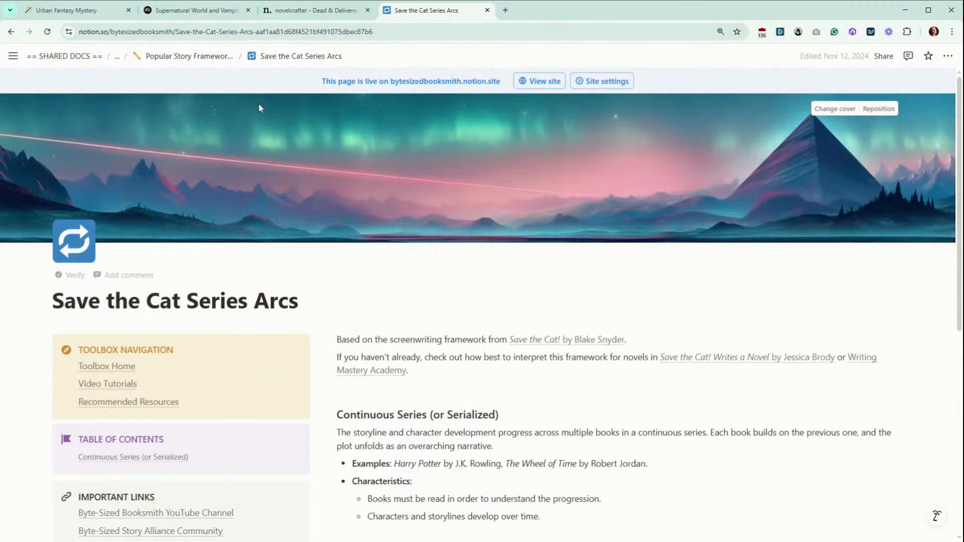
left_click(210, 59)
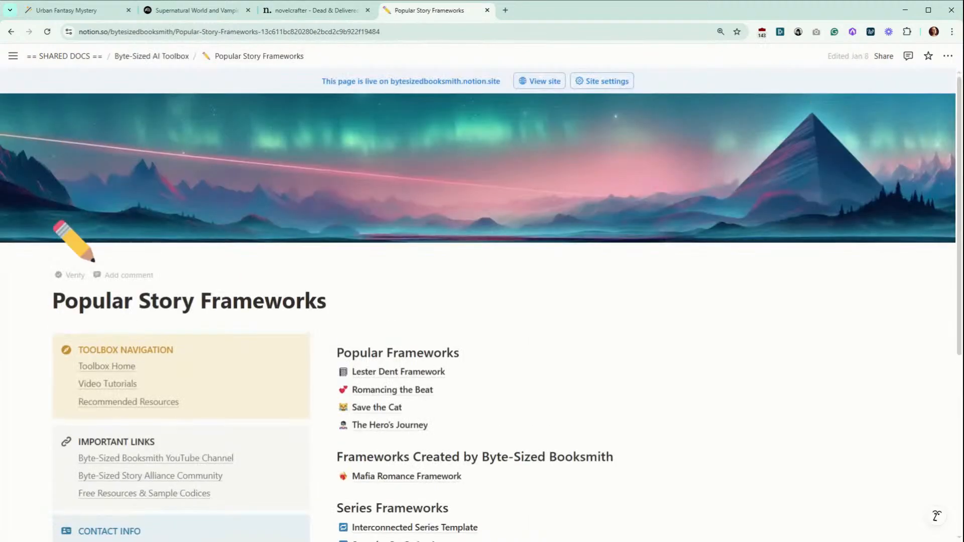
scroll(322, 271, "down", 2)
scroll(437, 269, "down", 1)
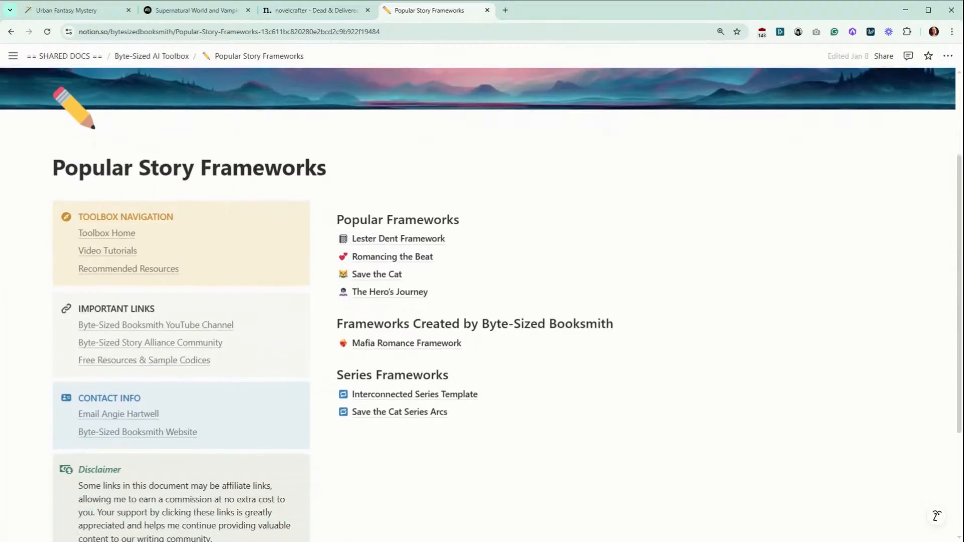
scroll(395, 236, "down", 1)
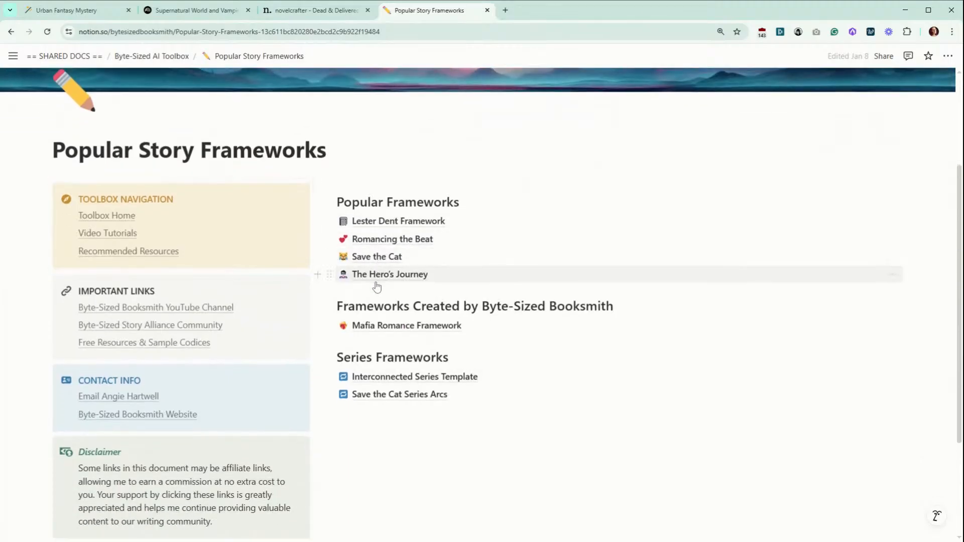
scroll(523, 211, "down", 1)
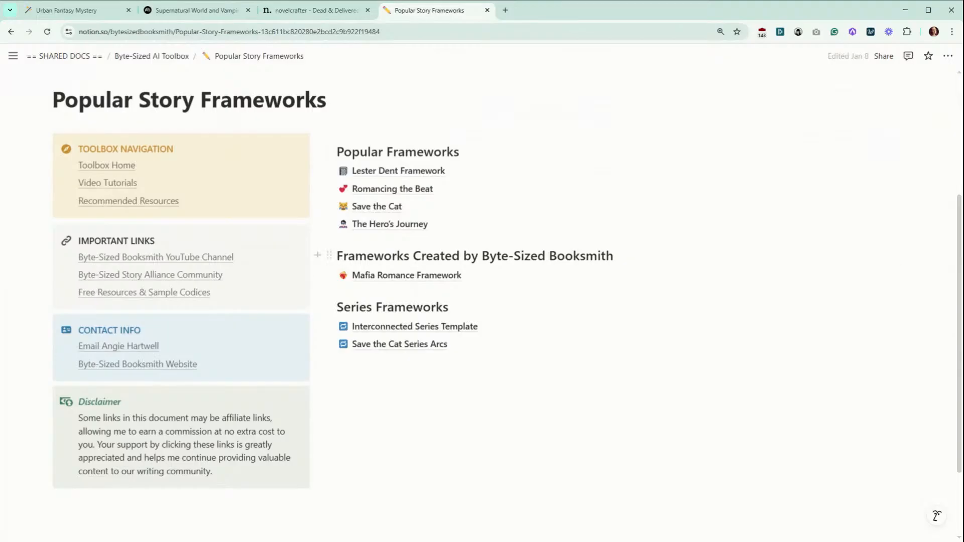
mouse_move(416, 283)
left_click(165, 58)
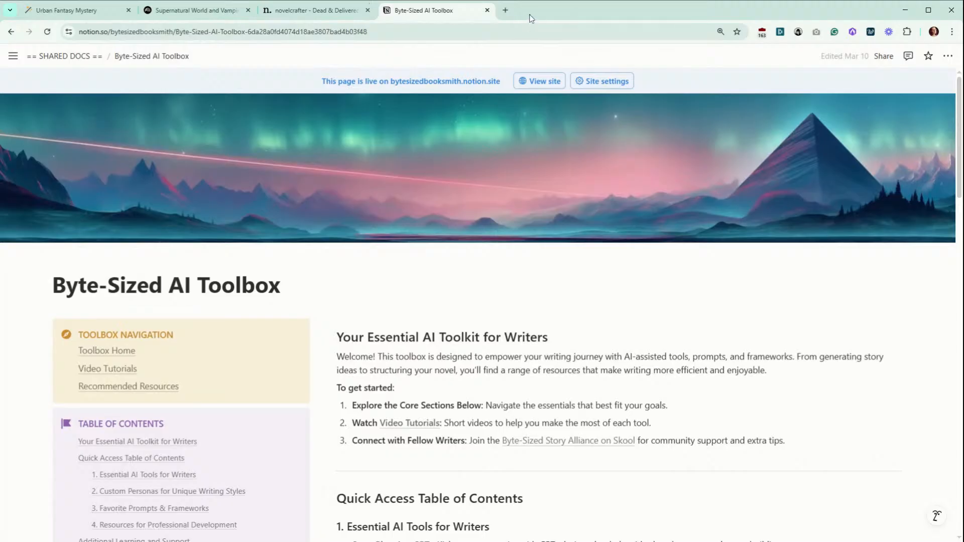
Open novelcrafter.com in a new browser tab and go to its course The 12 Acts Structure (Novel Clock).
left_click(505, 10)
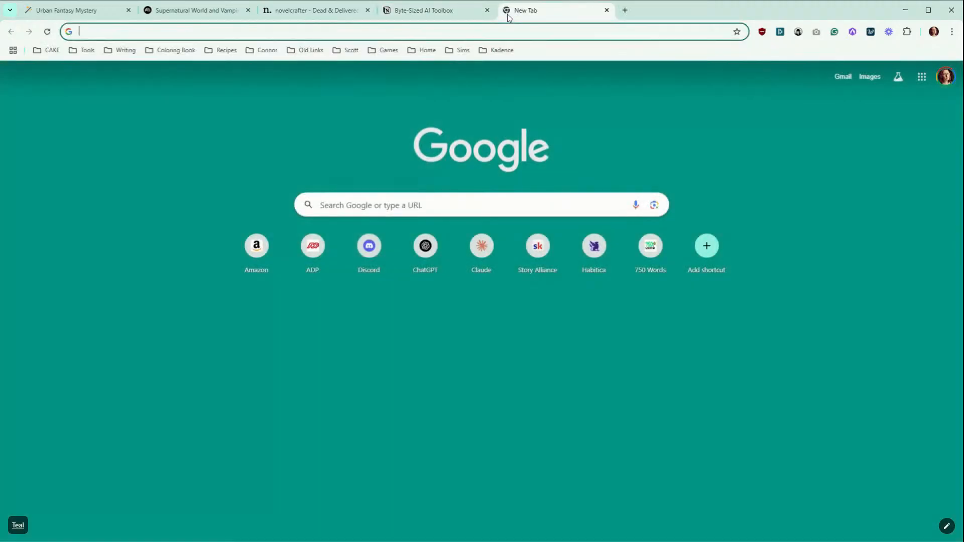
type("no")
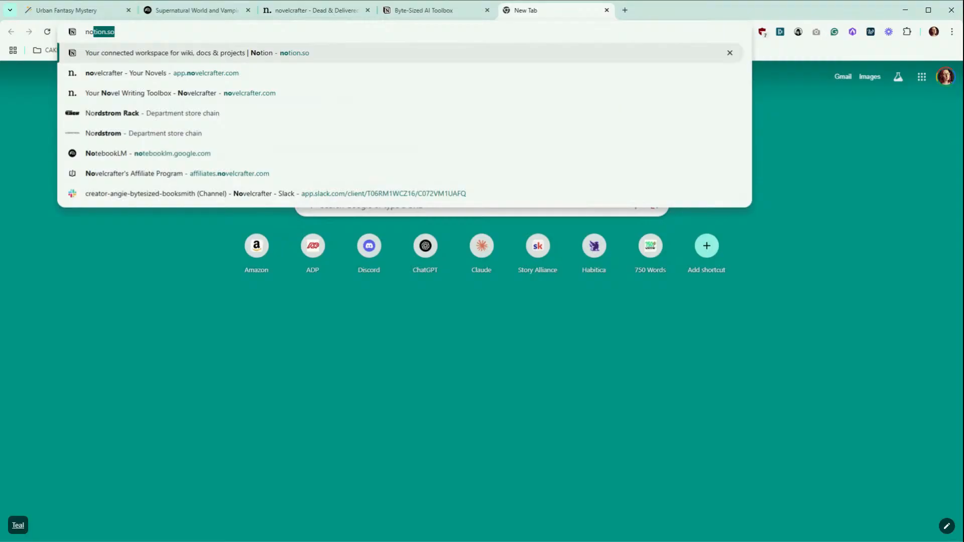
type("vel")
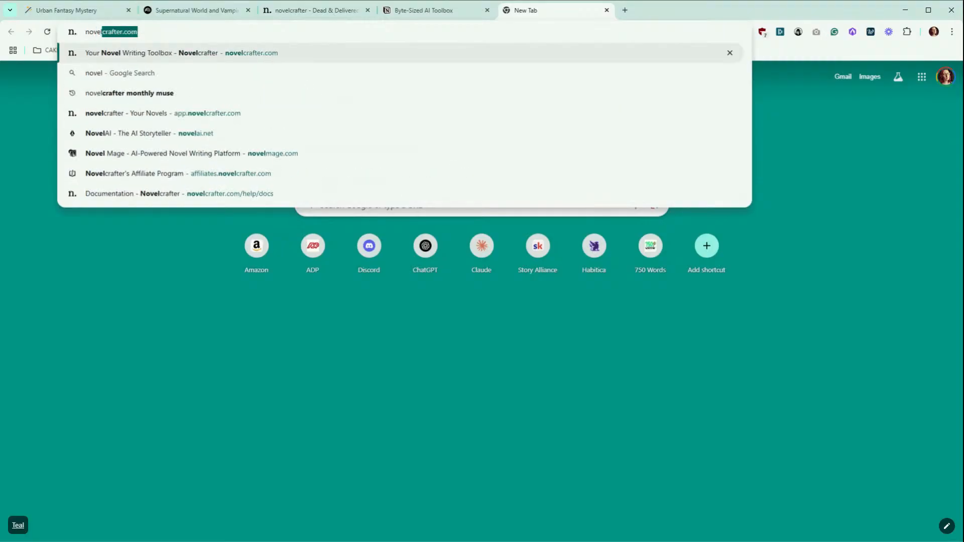
key("Return")
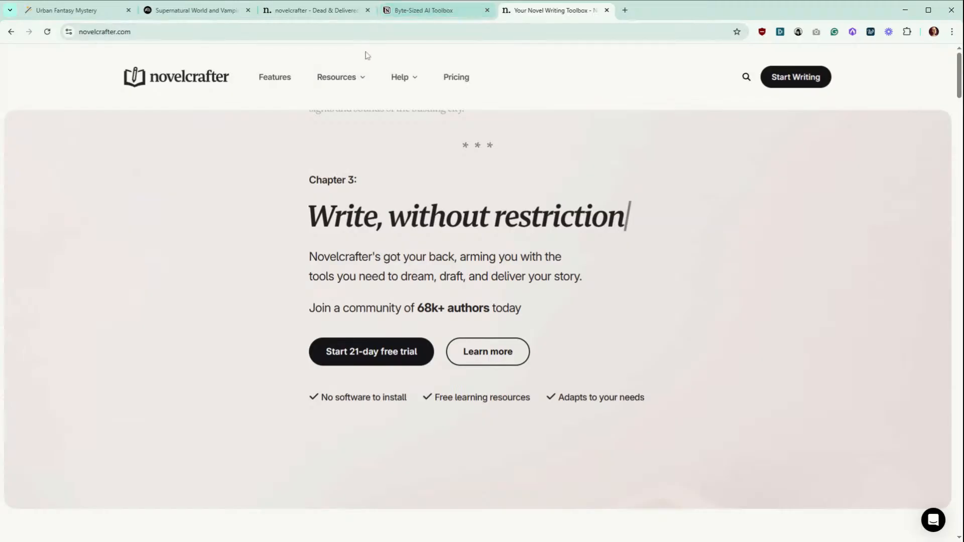
mouse_move(334, 77)
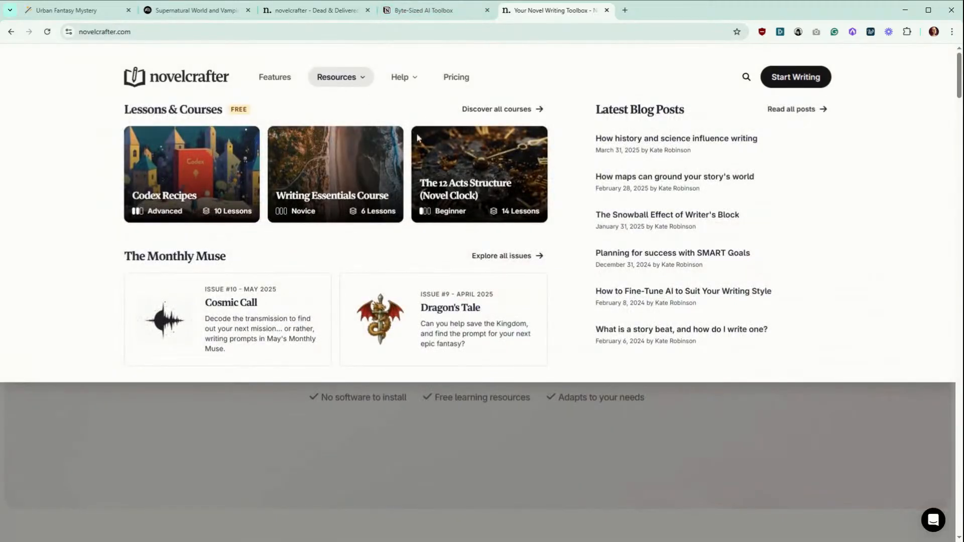
left_click(462, 161)
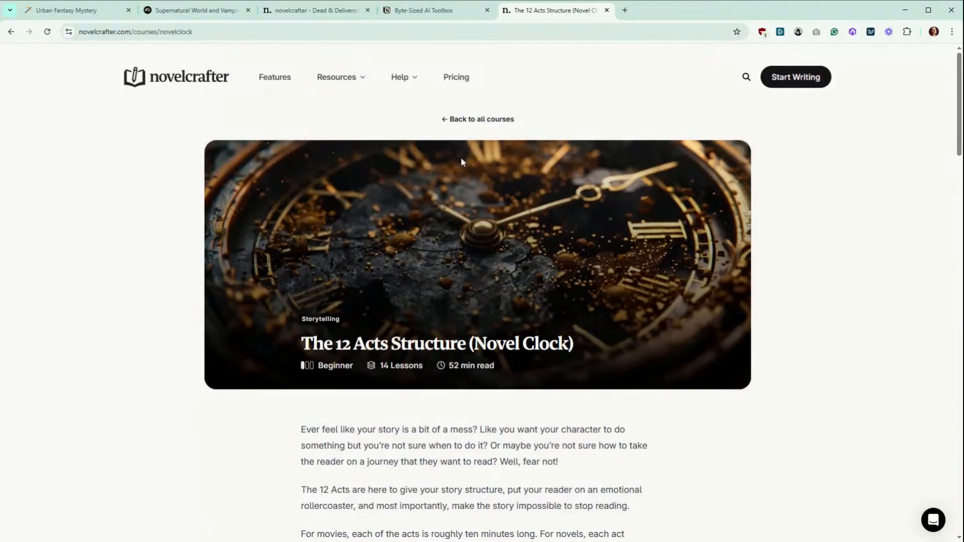
Look through the Novel Clock course's introduction and its outline lessons from Act 0 to Act 12.
scroll(482, 292, "down", 3)
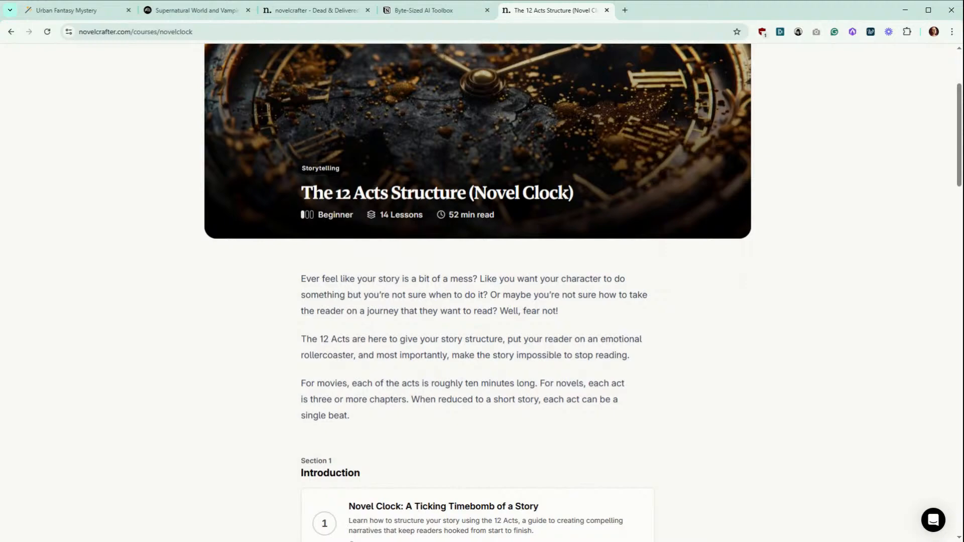
scroll(482, 291, "down", 2)
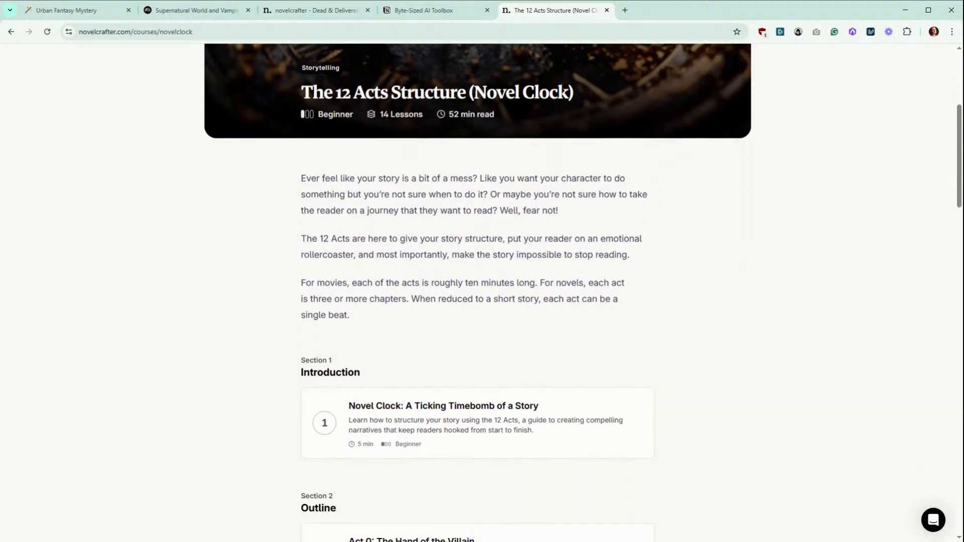
scroll(556, 344, "down", 2)
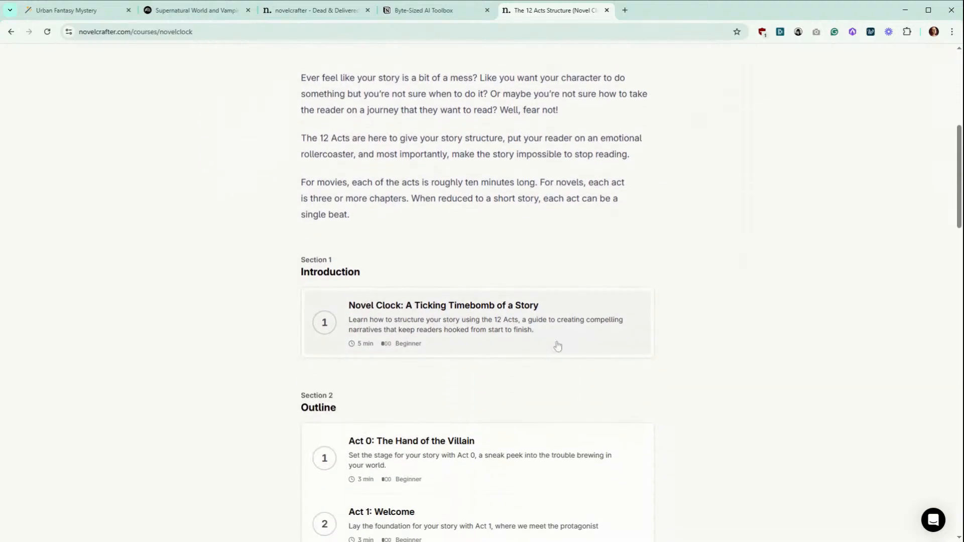
scroll(556, 344, "down", 1)
scroll(581, 326, "down", 2)
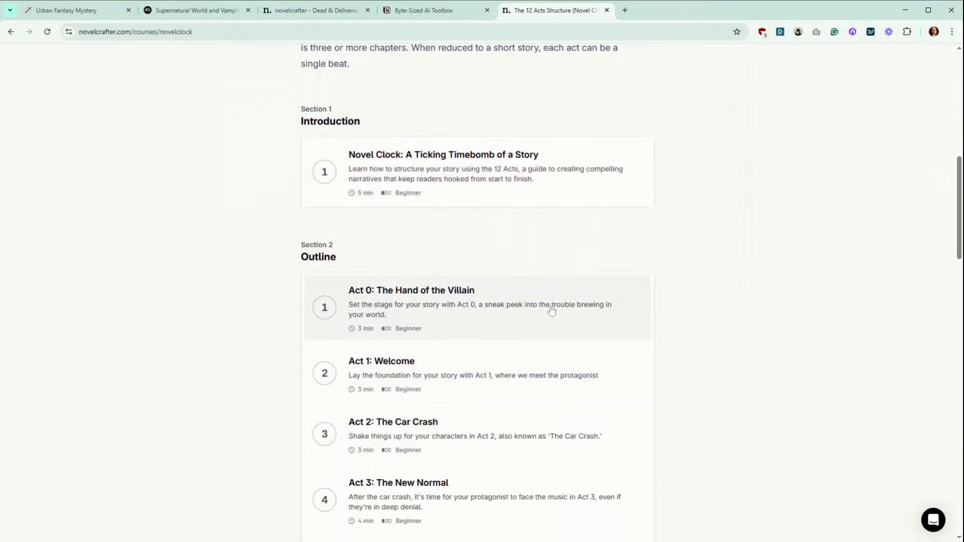
scroll(576, 310, "down", 2)
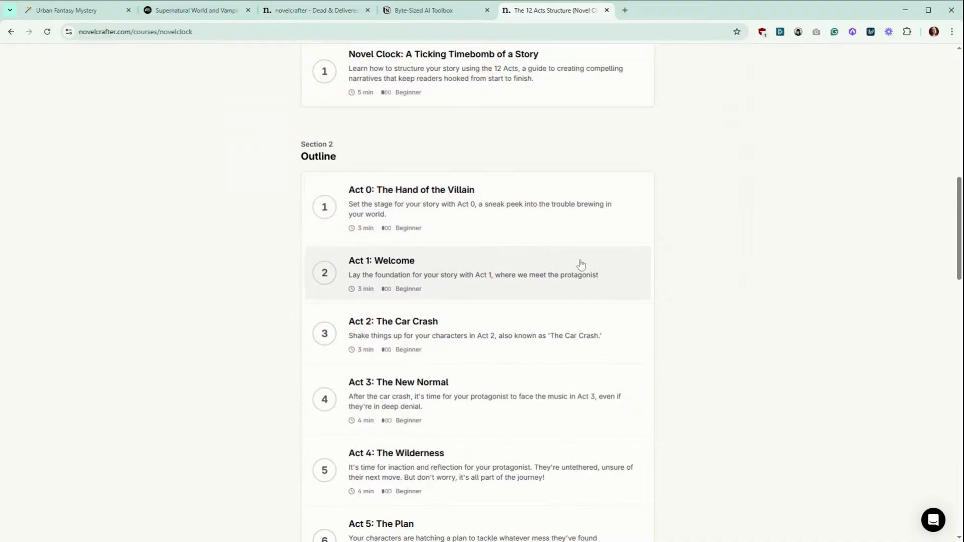
scroll(581, 265, "down", 12)
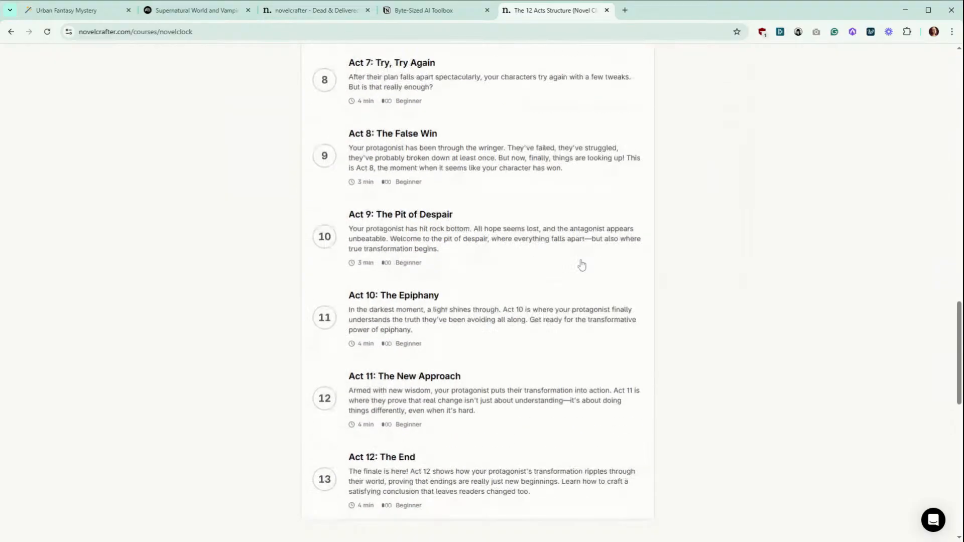
scroll(581, 265, "down", 3)
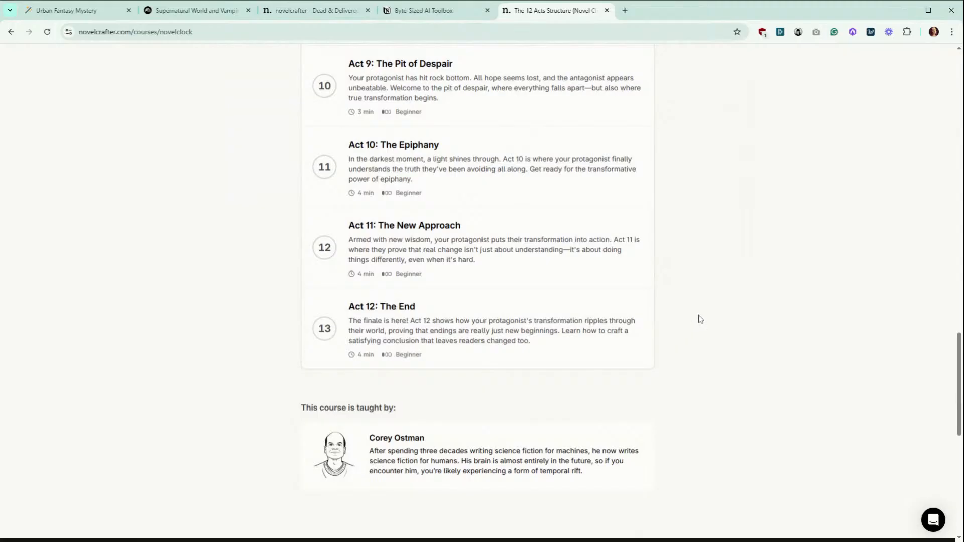
scroll(699, 316, "up", 14)
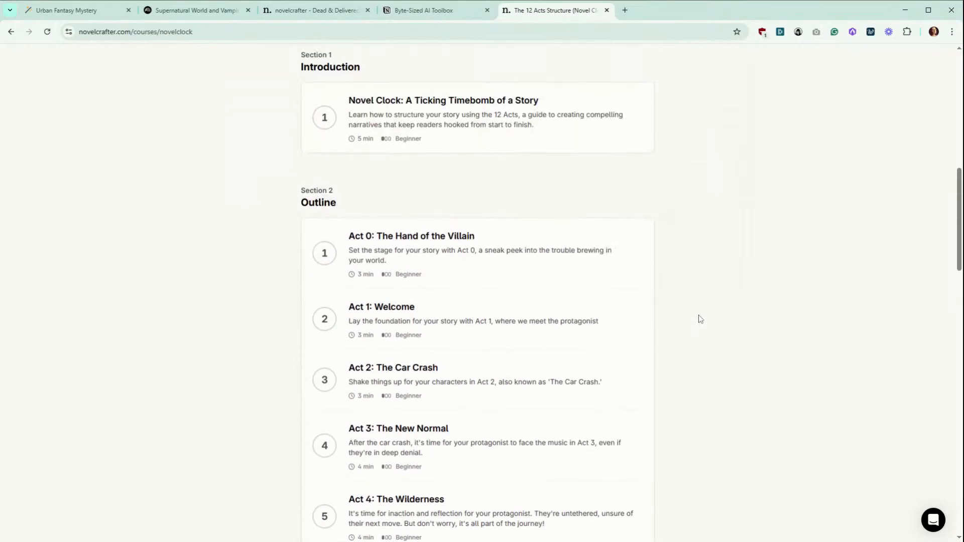
scroll(700, 319, "up", 8)
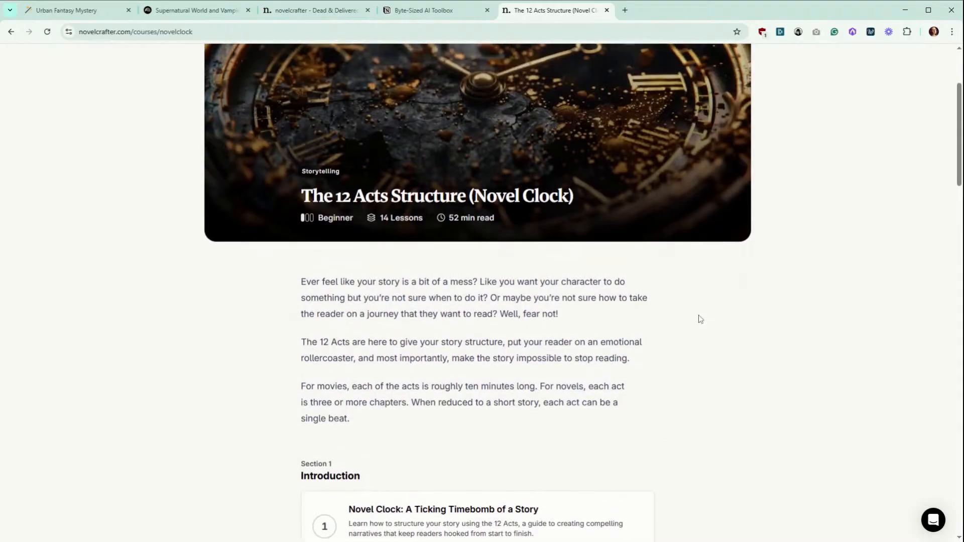
scroll(700, 318, "up", 3)
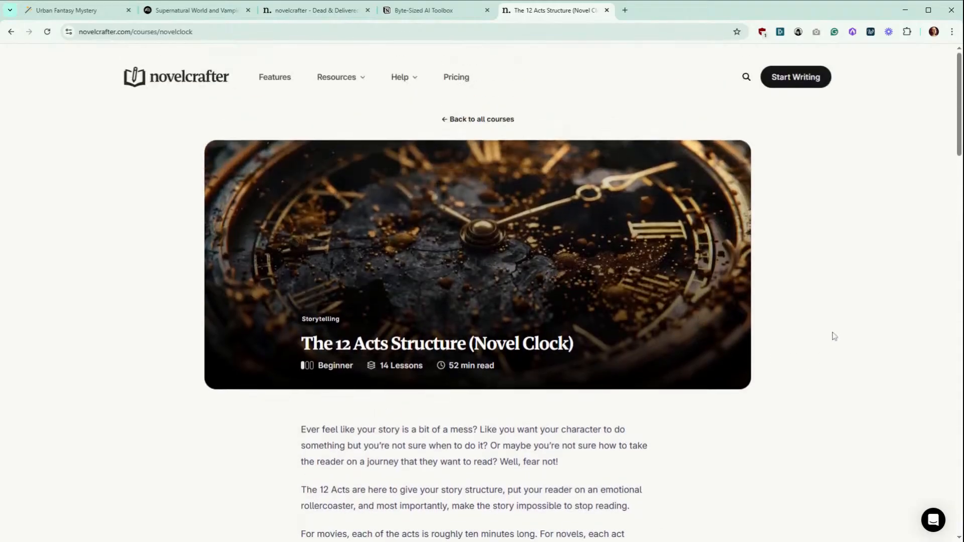